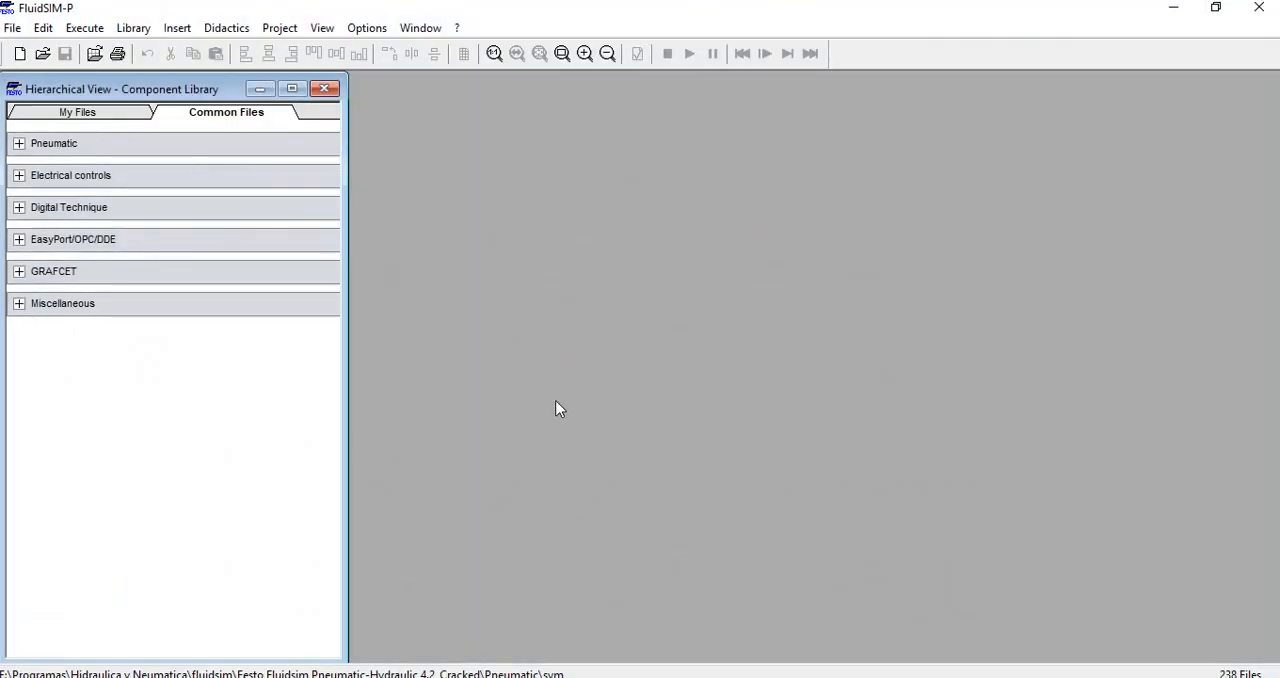
# View the program's version information, and close it
pyautogui.click(455, 32)
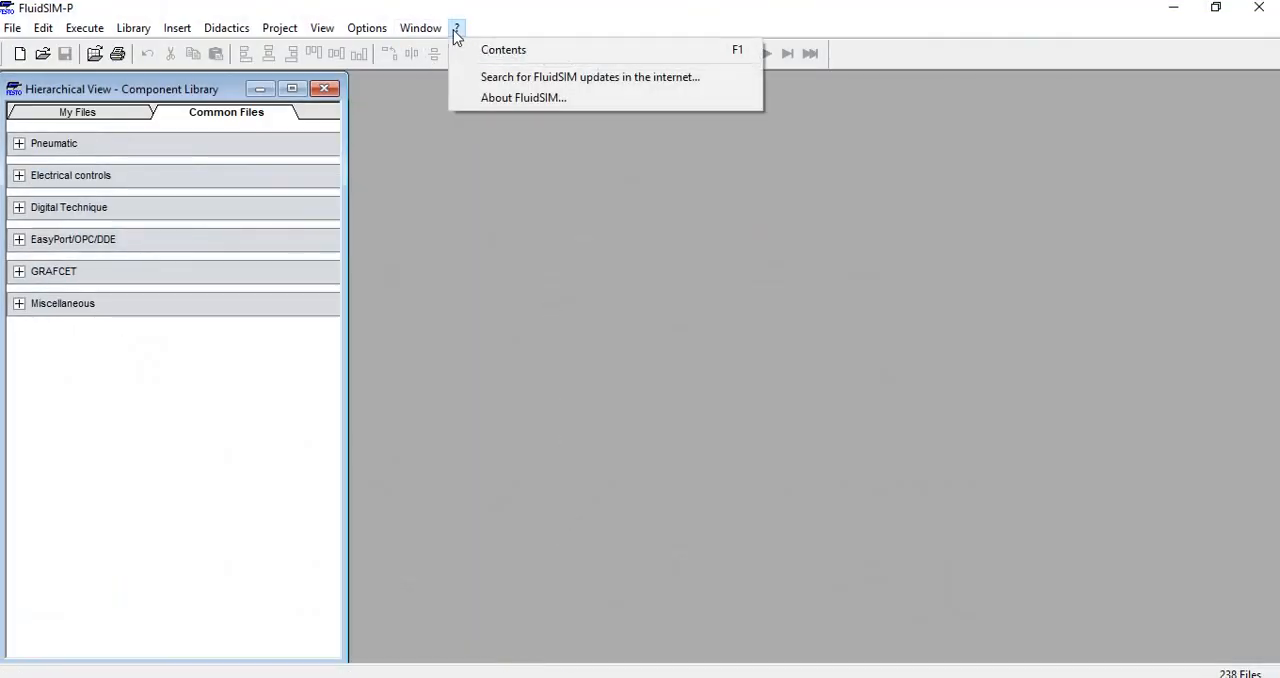
pyautogui.click(497, 98)
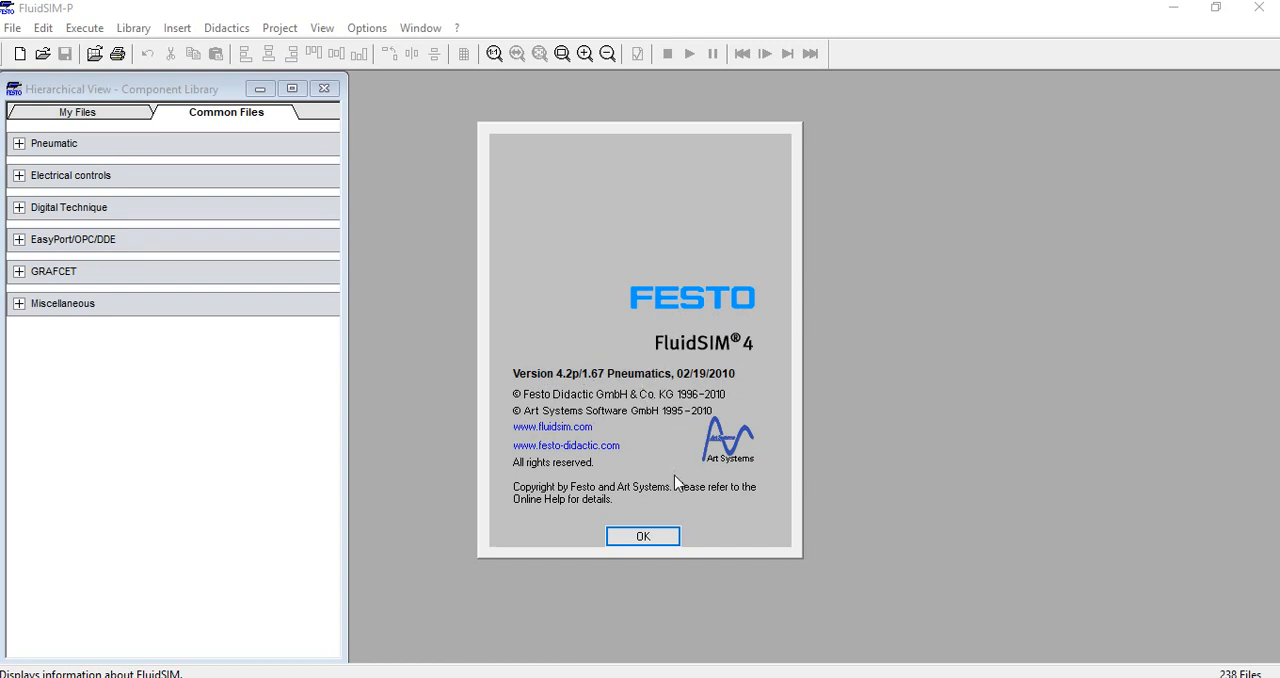
pyautogui.click(666, 536)
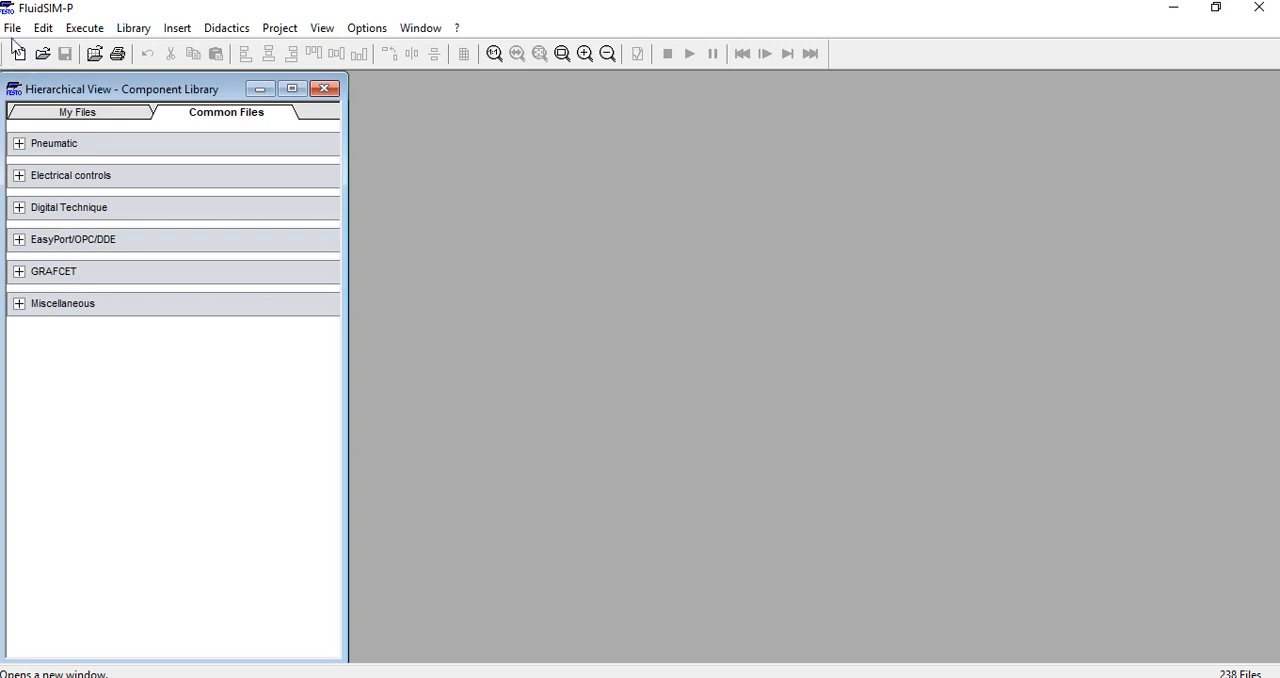
# Create a new circuit and place a compressor from the pneumatic supply elements in the lower part of the sheet
pyautogui.click(12, 29)
pyautogui.click(378, 116)
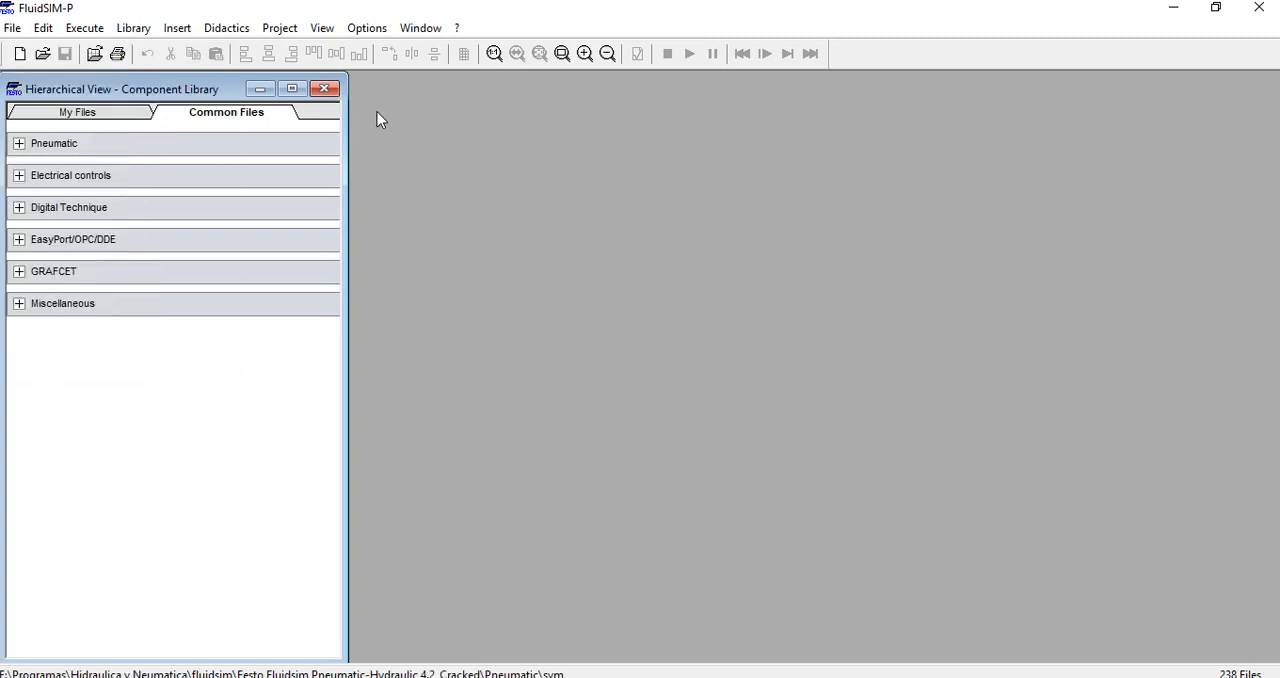
pyautogui.click(19, 53)
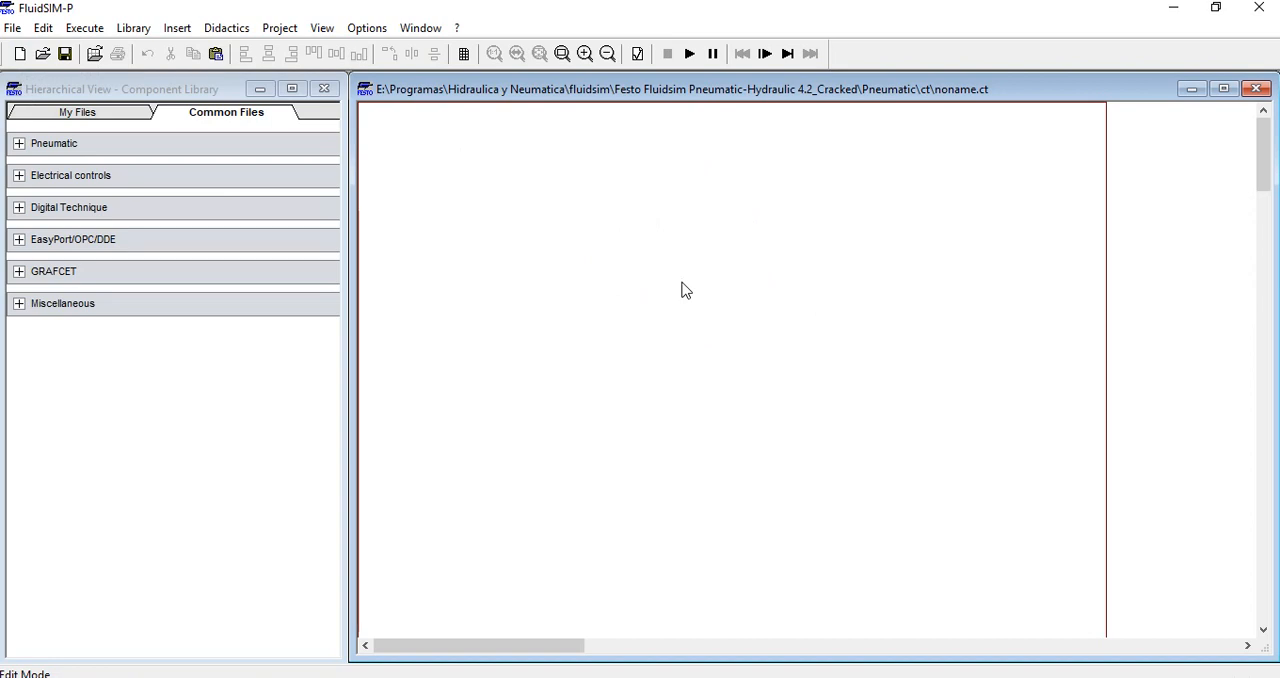
pyautogui.click(19, 145)
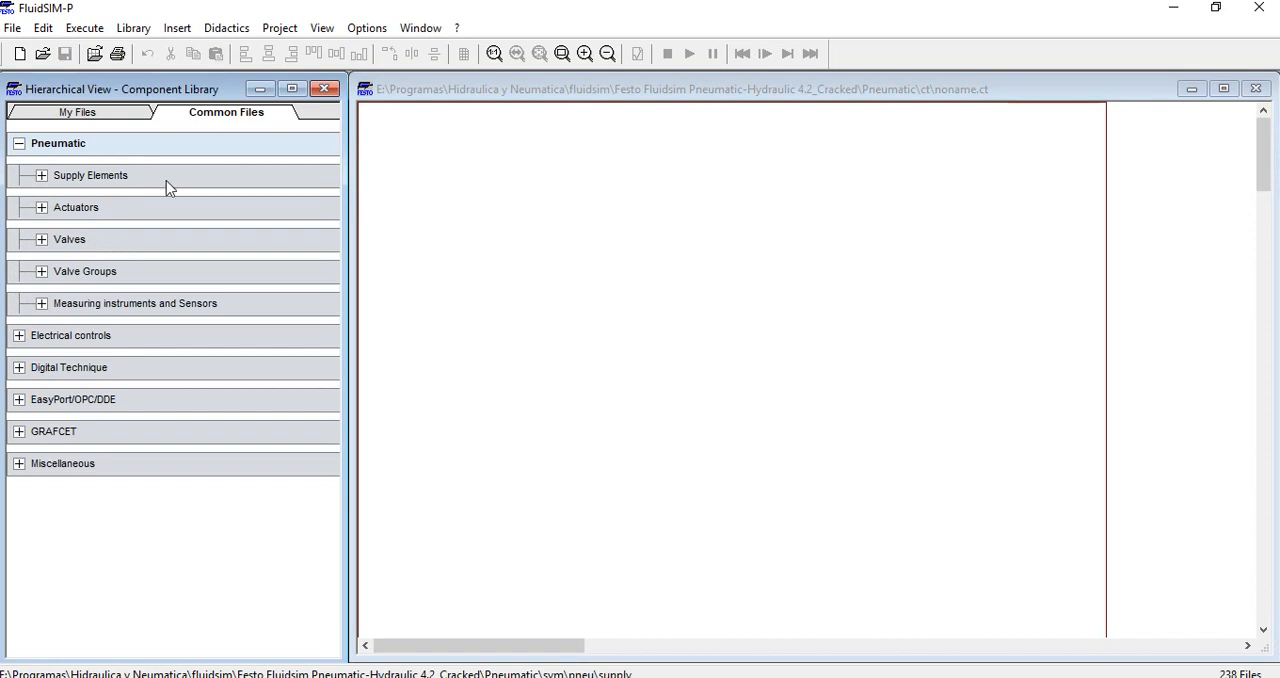
pyautogui.click(42, 177)
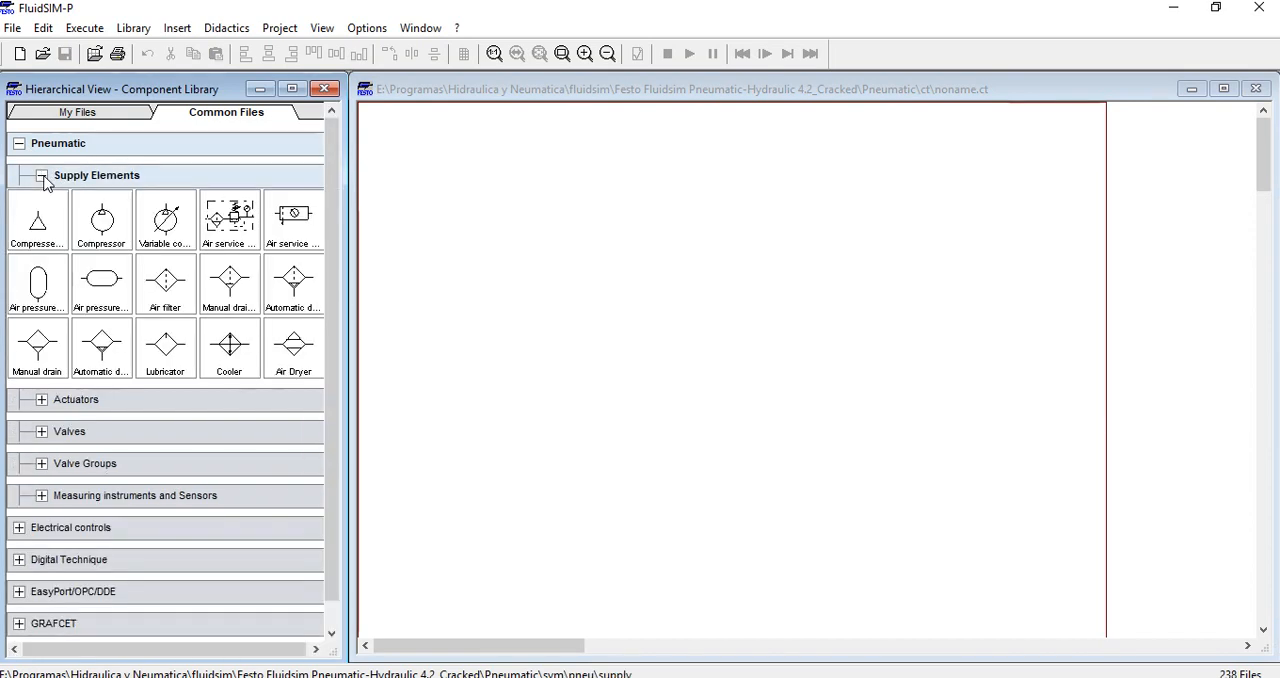
pyautogui.moveTo(101, 220); pyautogui.dragTo(594, 478)
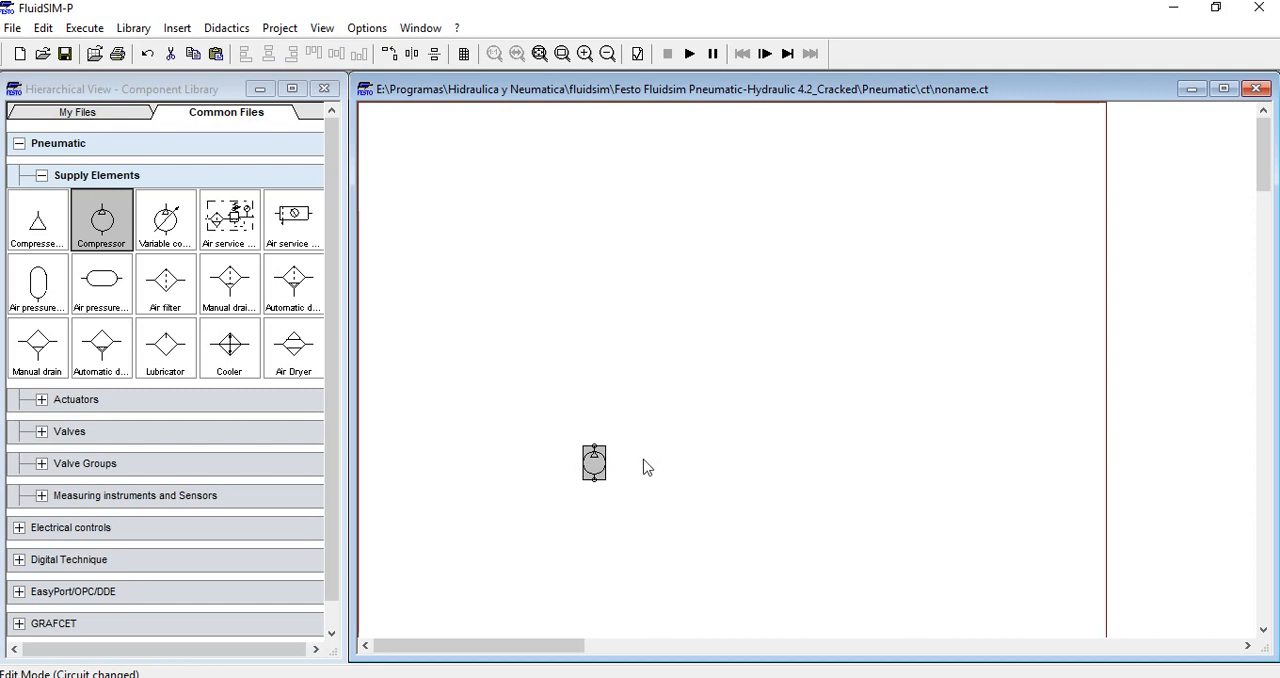
pyautogui.click(646, 424)
pyautogui.moveTo(646, 424); pyautogui.dragTo(522, 528)
pyautogui.click(758, 434)
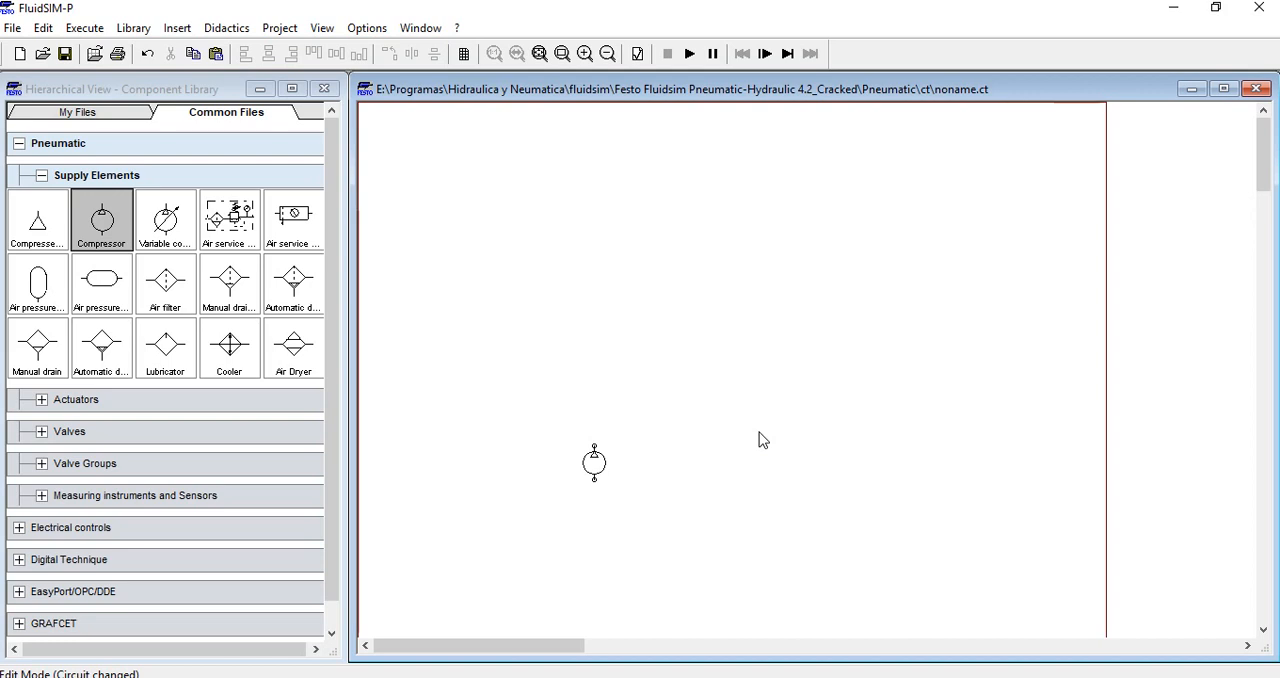
# Review the compressor's operating pressure, pressure unit options and maximum flow rate in its properties
pyautogui.click(591, 466)
pyautogui.doubleClick(593, 474)
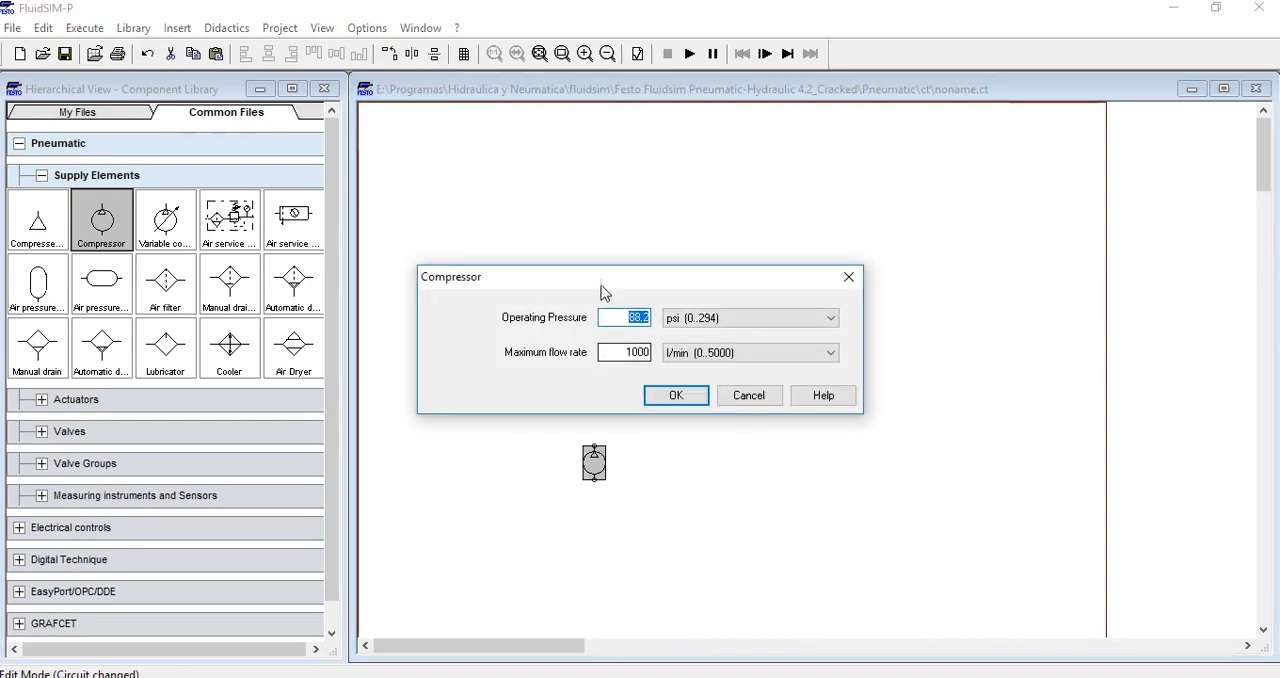
pyautogui.moveTo(598, 284); pyautogui.dragTo(648, 331)
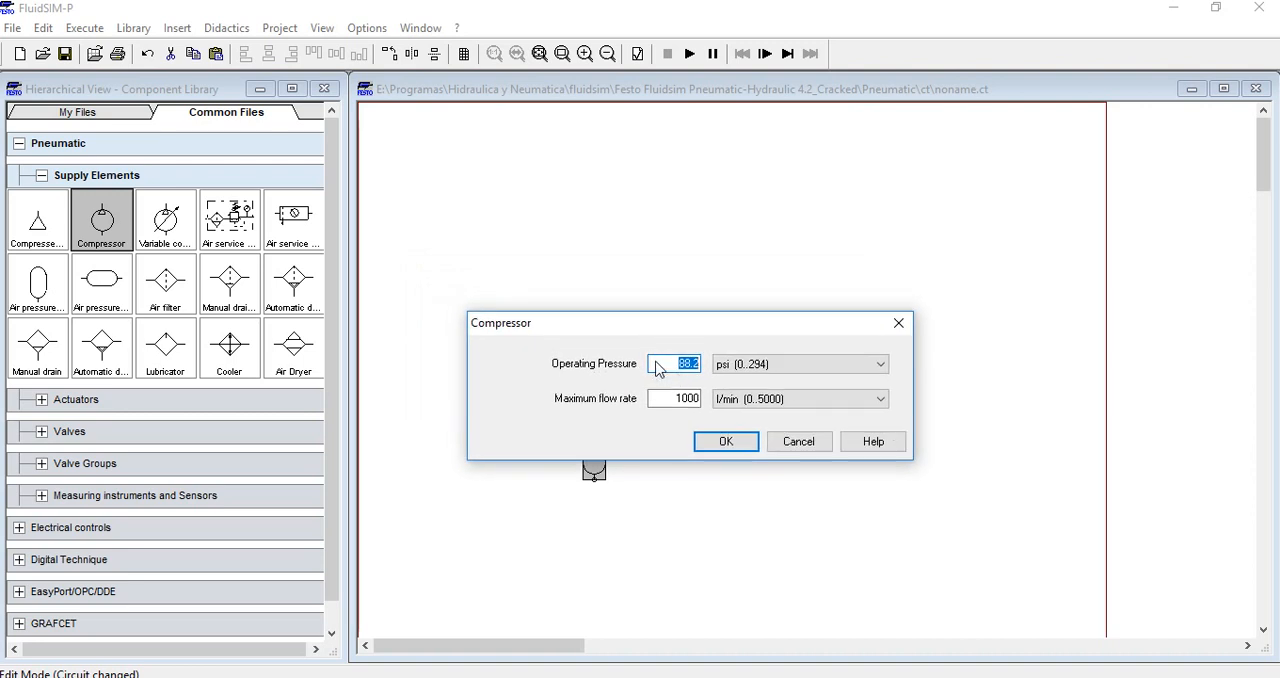
pyautogui.moveTo(685, 334); pyautogui.dragTo(735, 297)
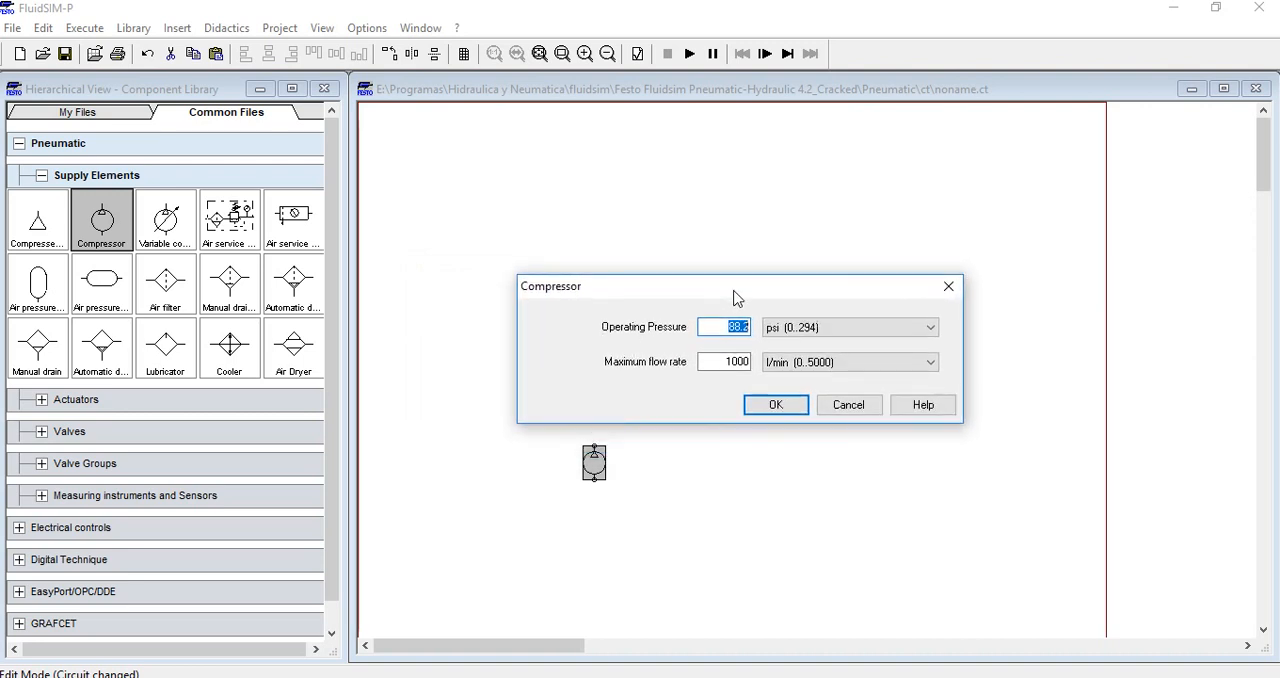
pyautogui.click(722, 326)
pyautogui.doubleClick(737, 327)
pyautogui.moveTo(672, 287); pyautogui.dragTo(670, 265)
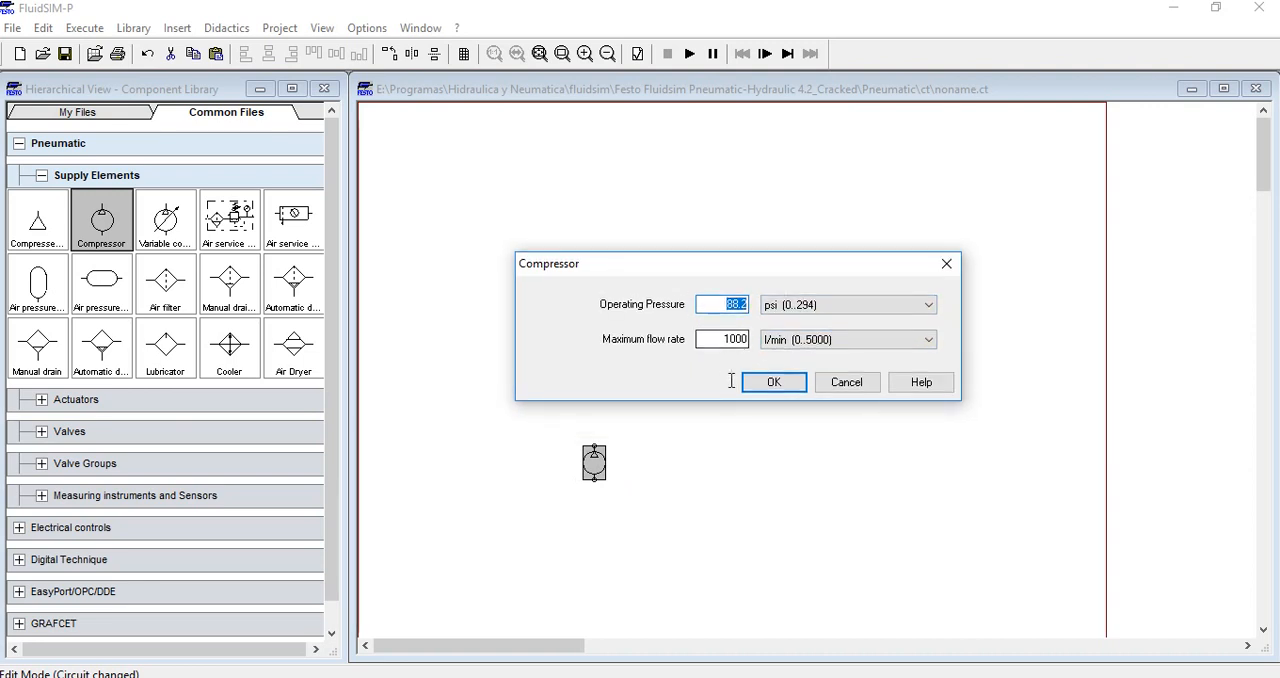
pyautogui.click(705, 305)
pyautogui.click(848, 306)
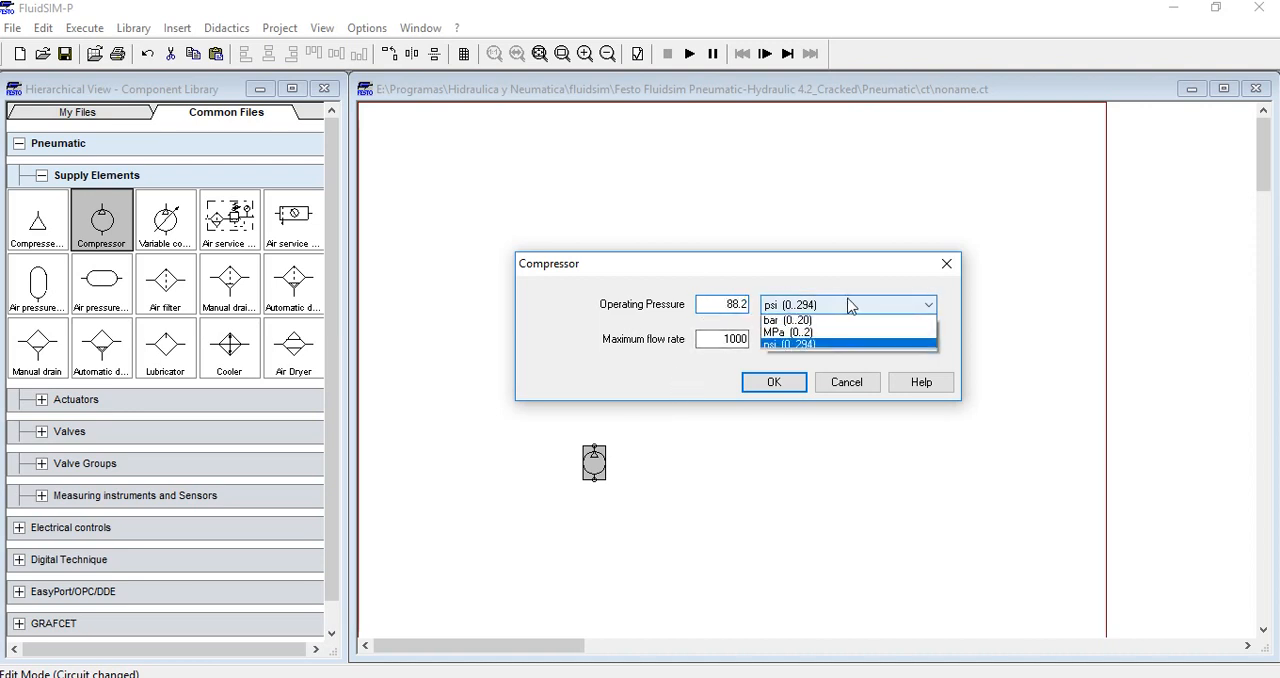
pyautogui.click(822, 346)
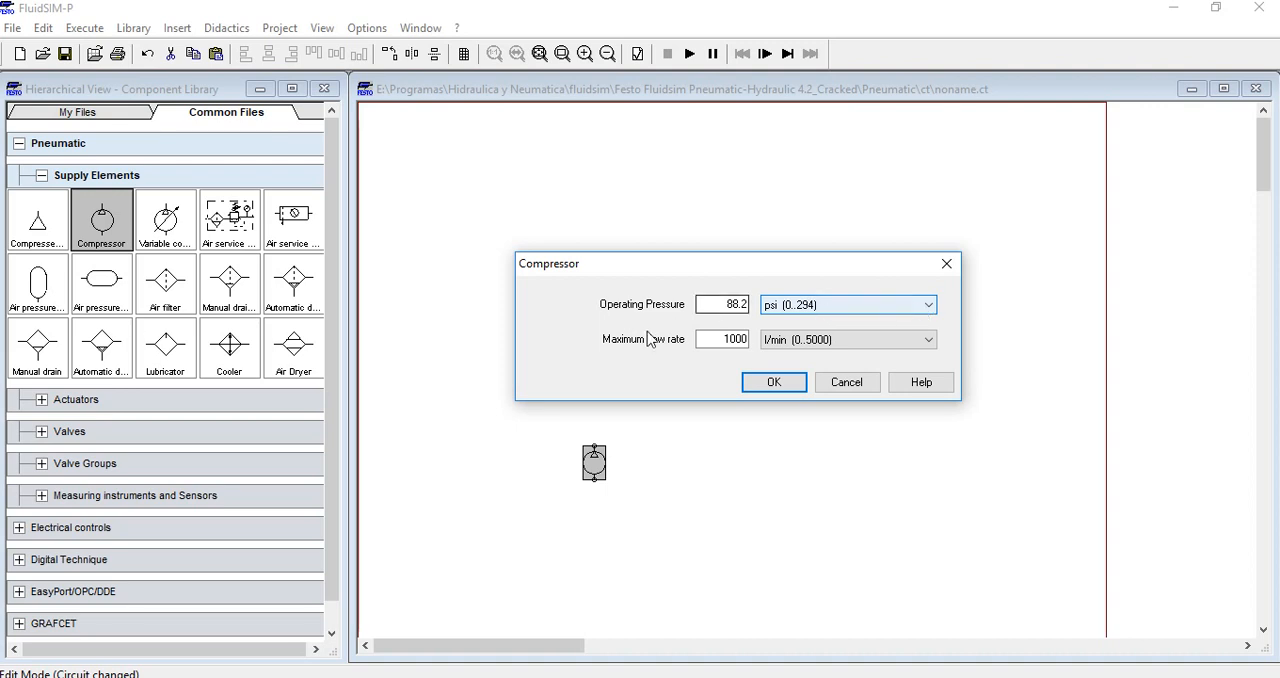
pyautogui.doubleClick(720, 339)
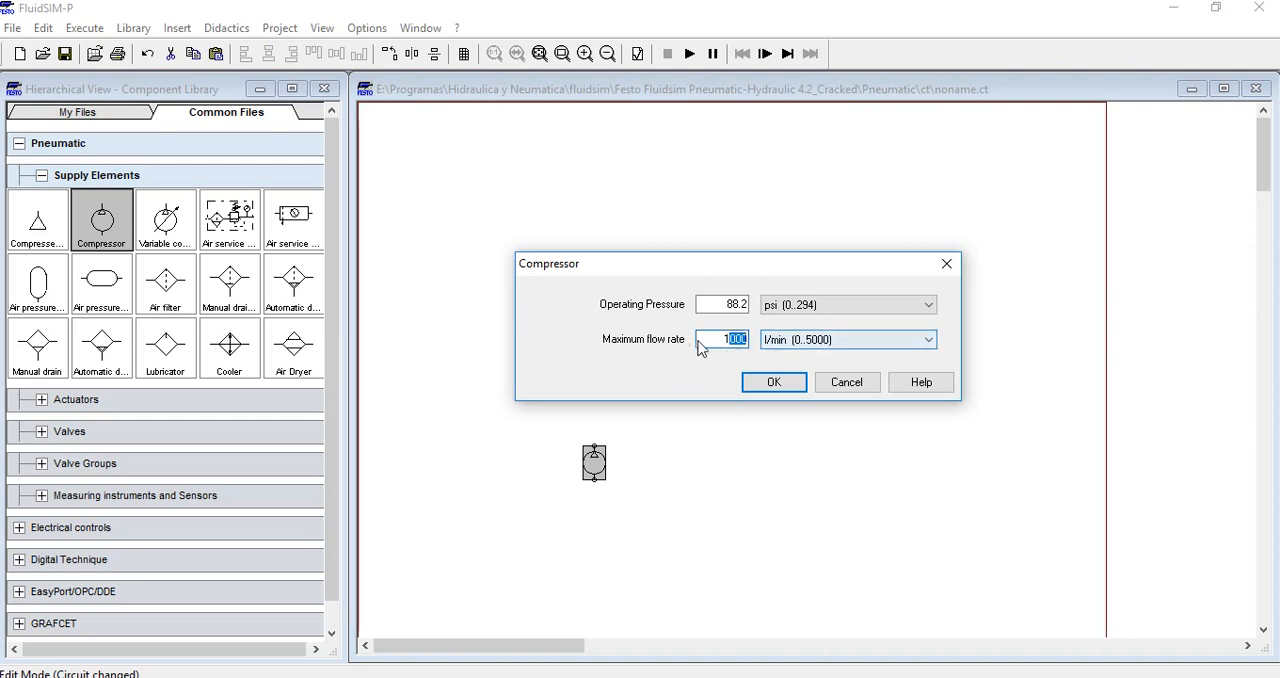
pyautogui.click(722, 340)
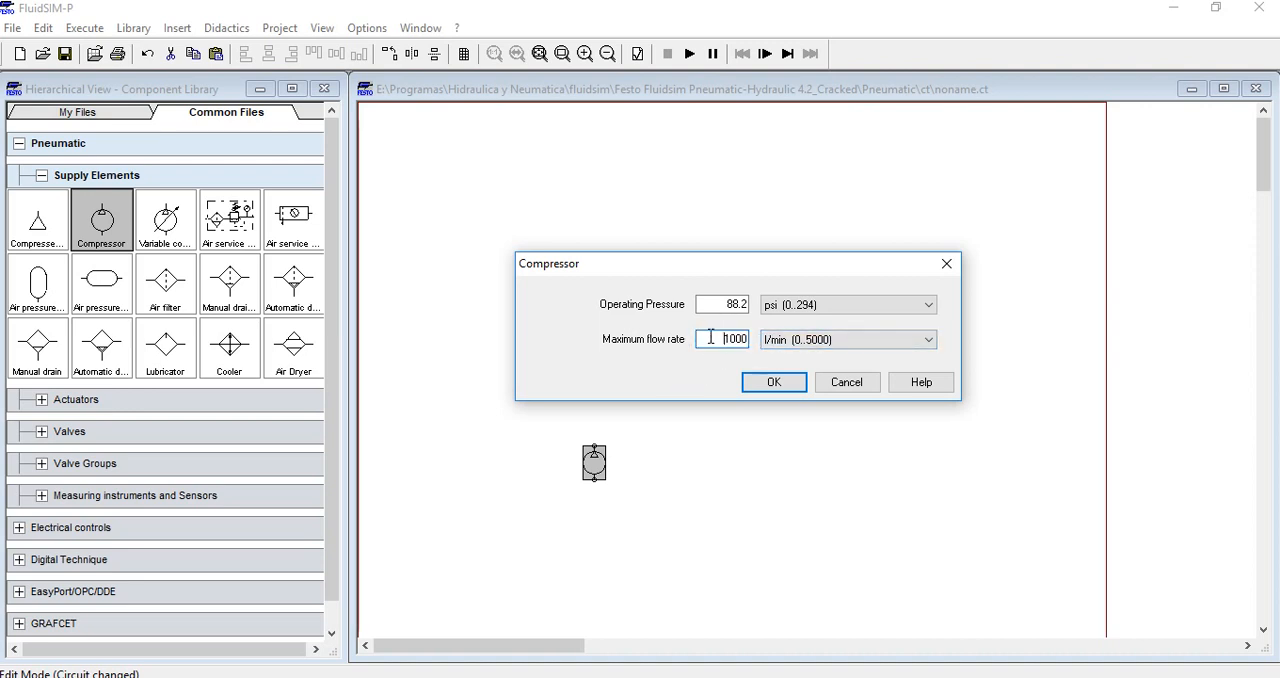
pyautogui.click(770, 383)
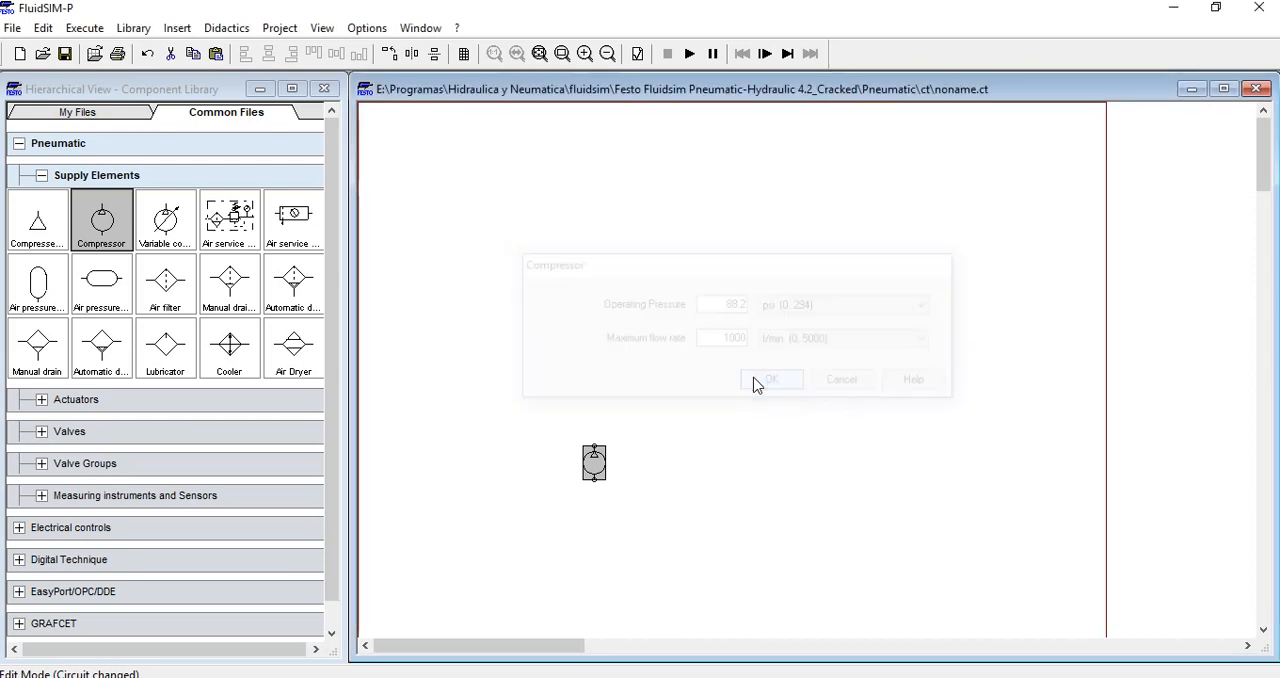
# Move the compressor slightly lower on the sheet
pyautogui.moveTo(684, 387); pyautogui.dragTo(546, 542)
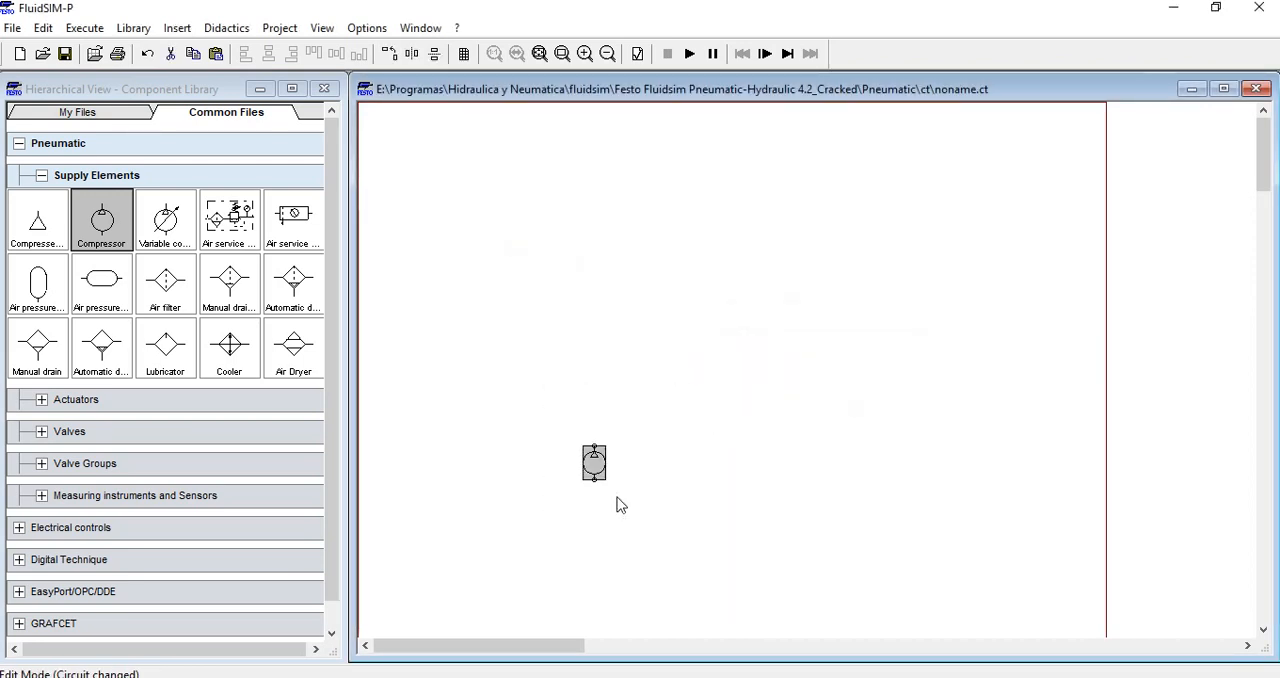
pyautogui.moveTo(590, 465); pyautogui.dragTo(607, 522)
pyautogui.click(686, 363)
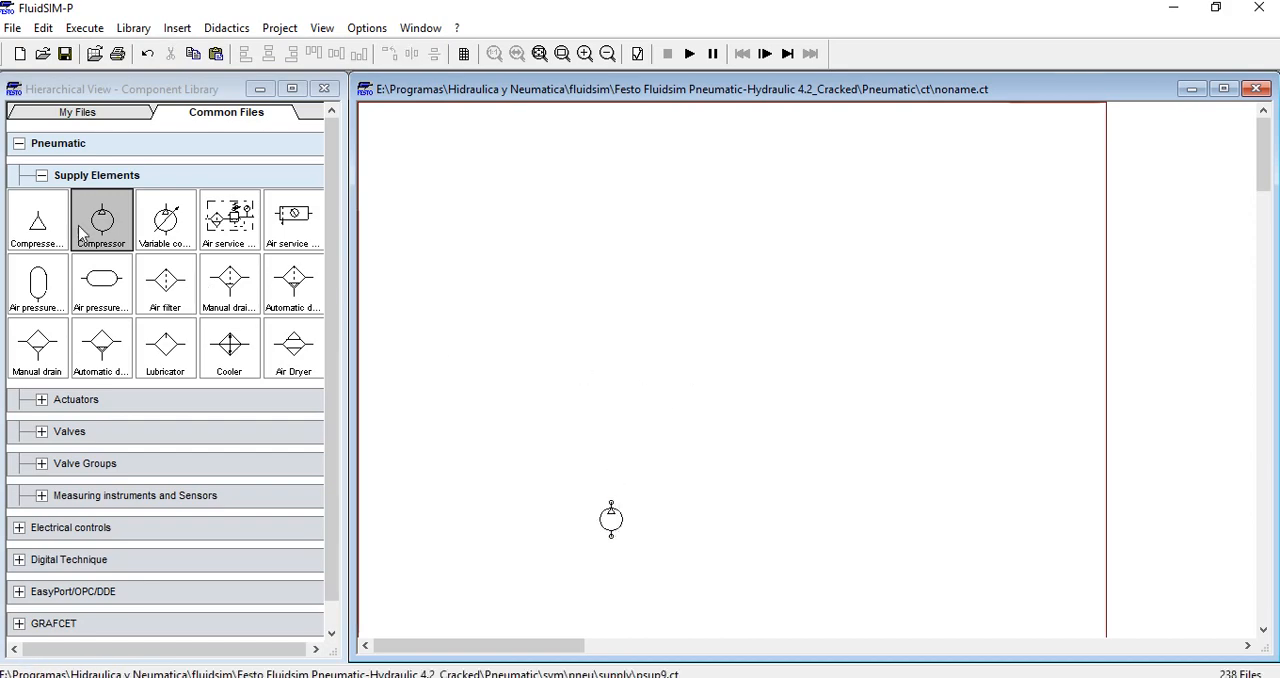
# Place a single acting cylinder from the pneumatic actuators above and slightly right of the compressor
pyautogui.click(41, 176)
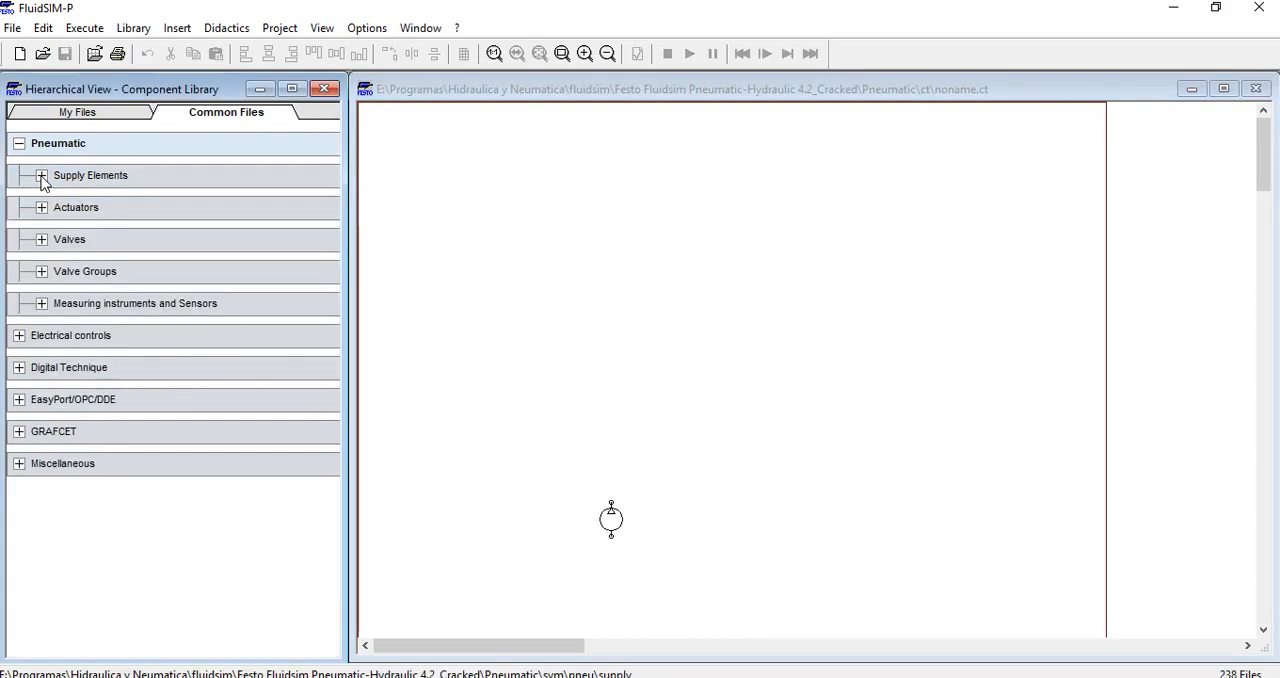
pyautogui.click(41, 207)
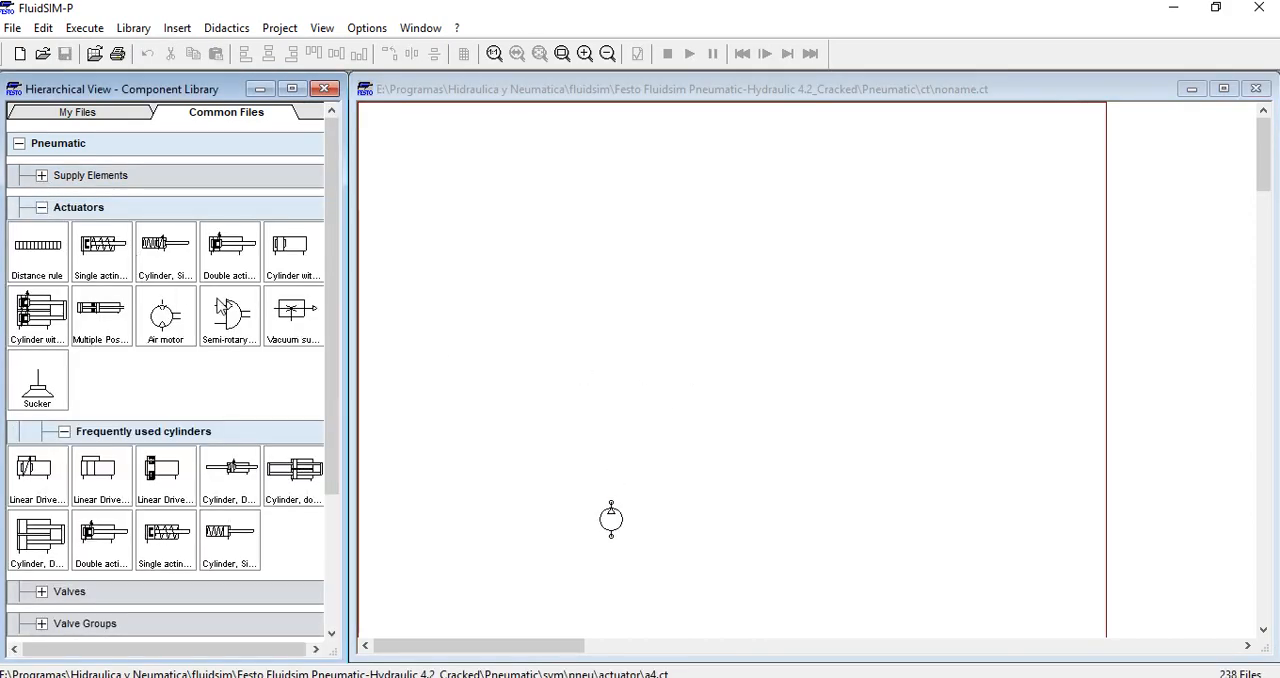
pyautogui.click(113, 259)
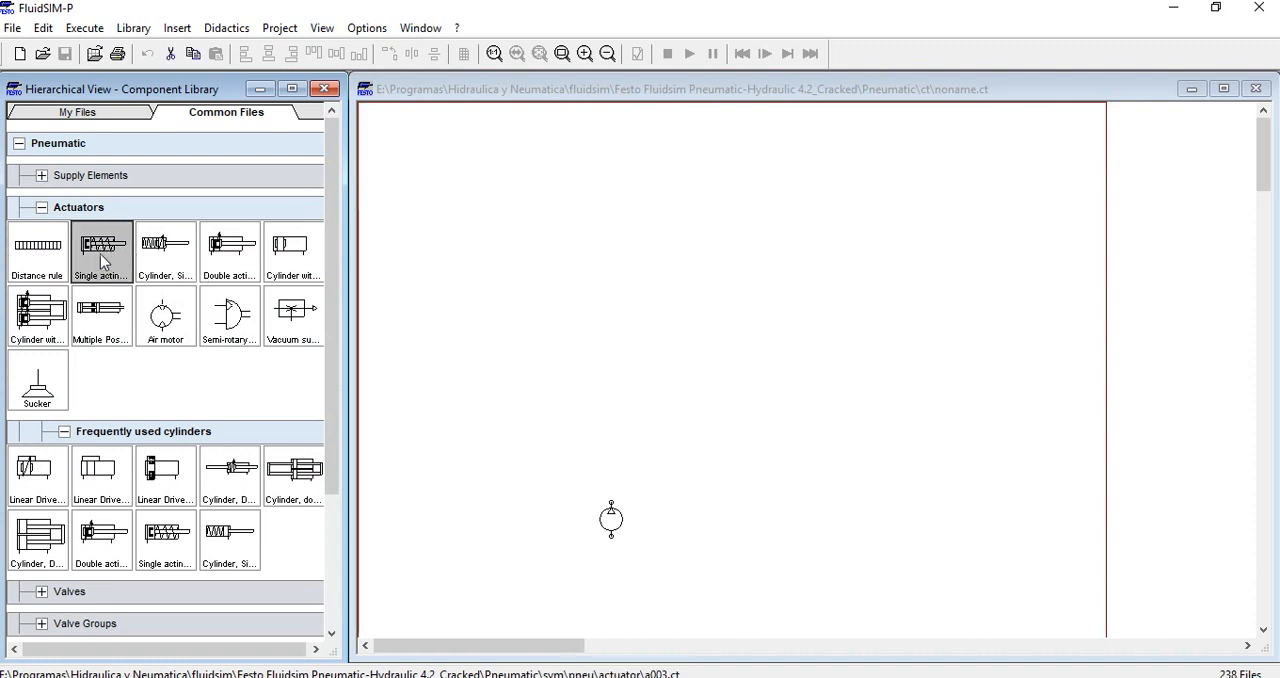
pyautogui.moveTo(101, 256); pyautogui.dragTo(823, 209)
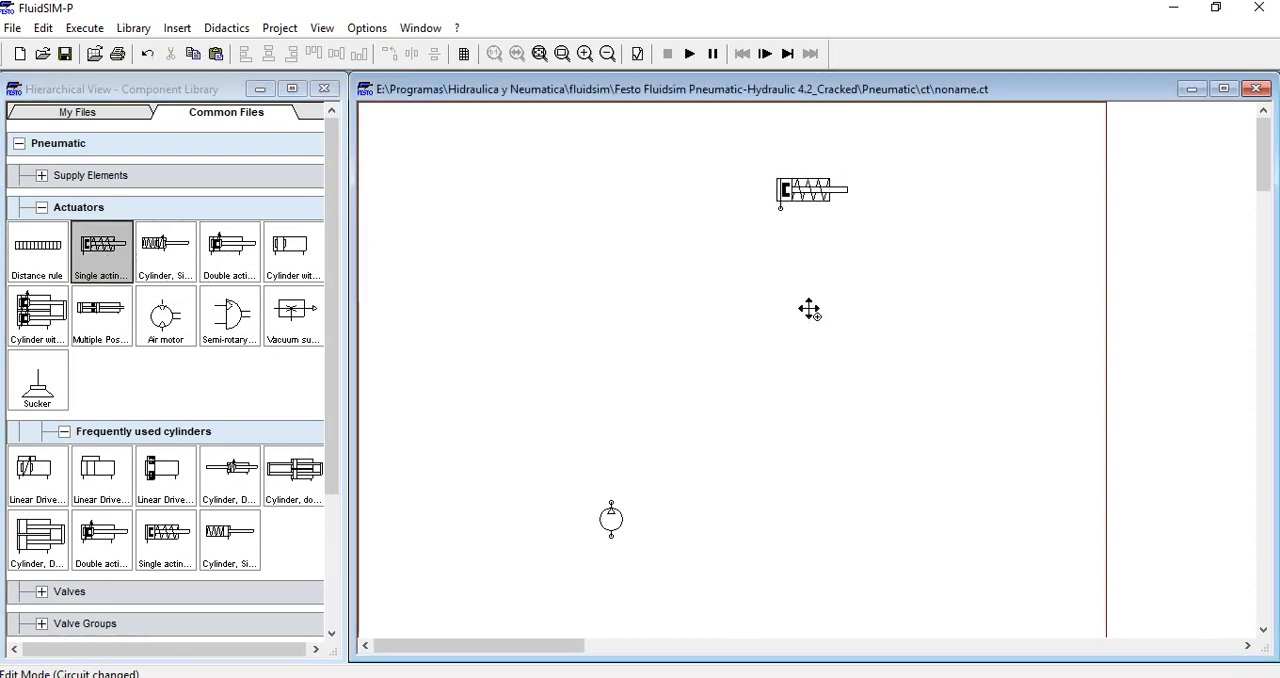
pyautogui.moveTo(828, 202)
pyautogui.moveTo(801, 203); pyautogui.dragTo(715, 232)
pyautogui.click(708, 318)
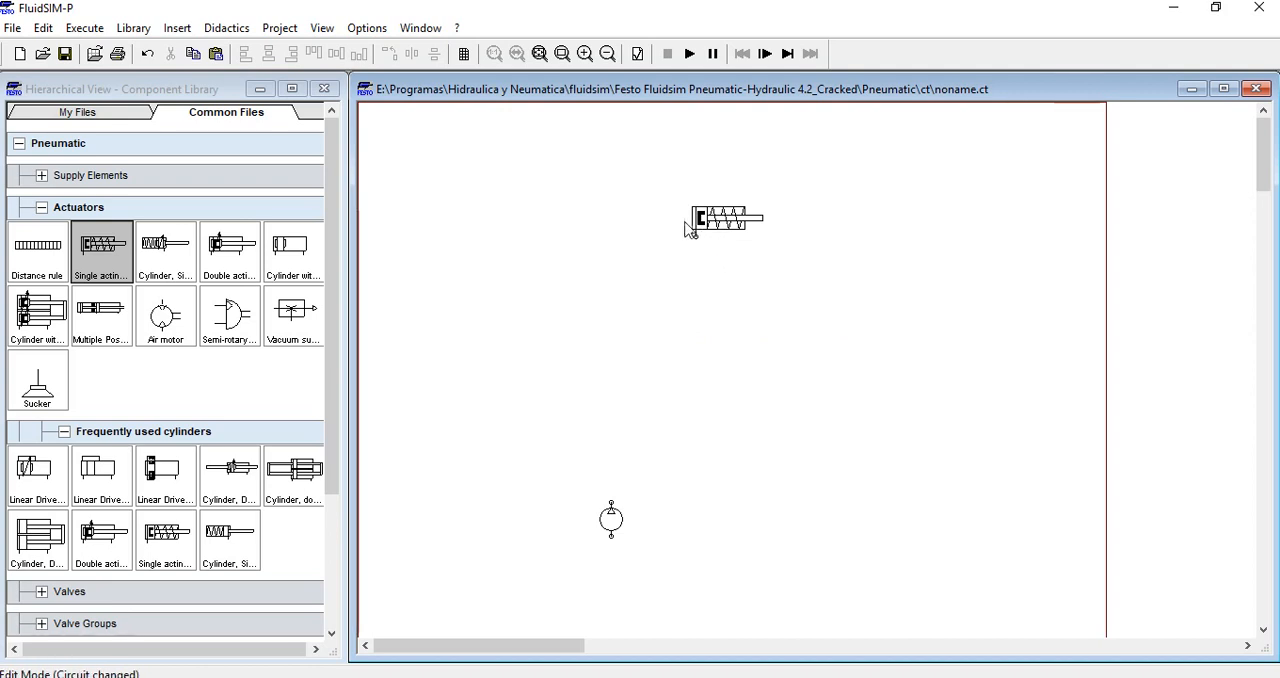
# Examine the single acting cylinder's configuration, including spring return, parameters, external load, force profile and actuating labels
pyautogui.moveTo(703, 228)
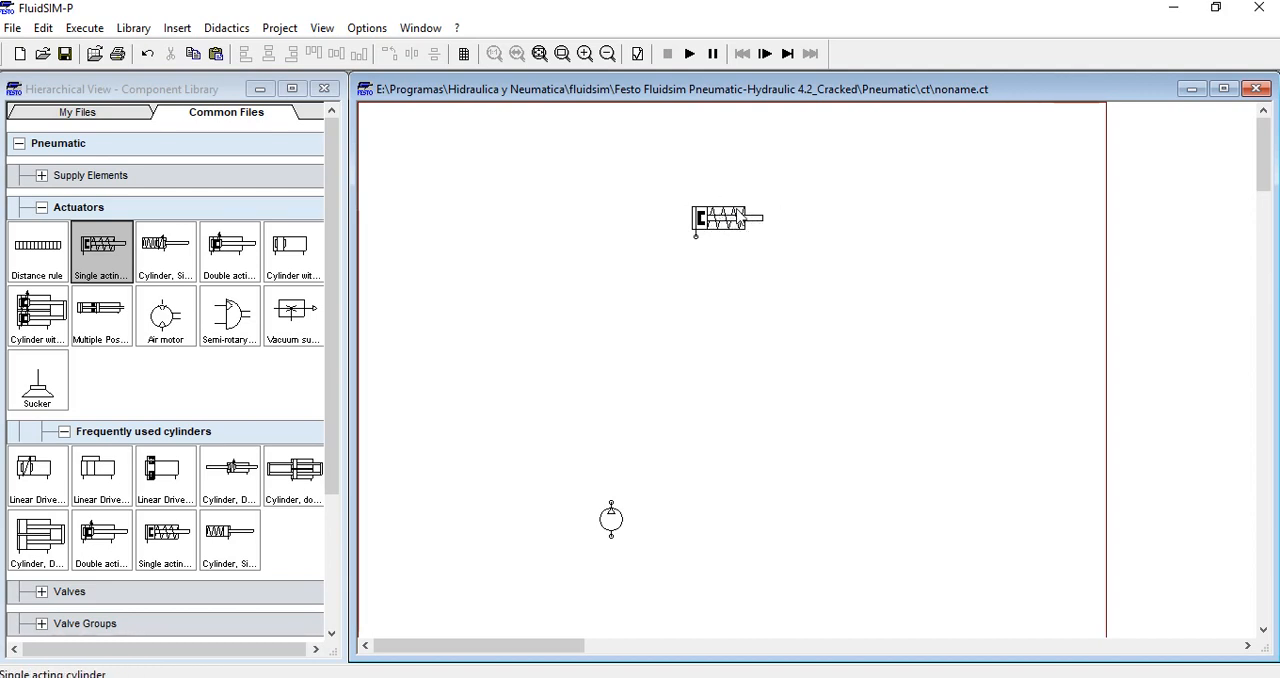
pyautogui.click(737, 224)
pyautogui.doubleClick(737, 224)
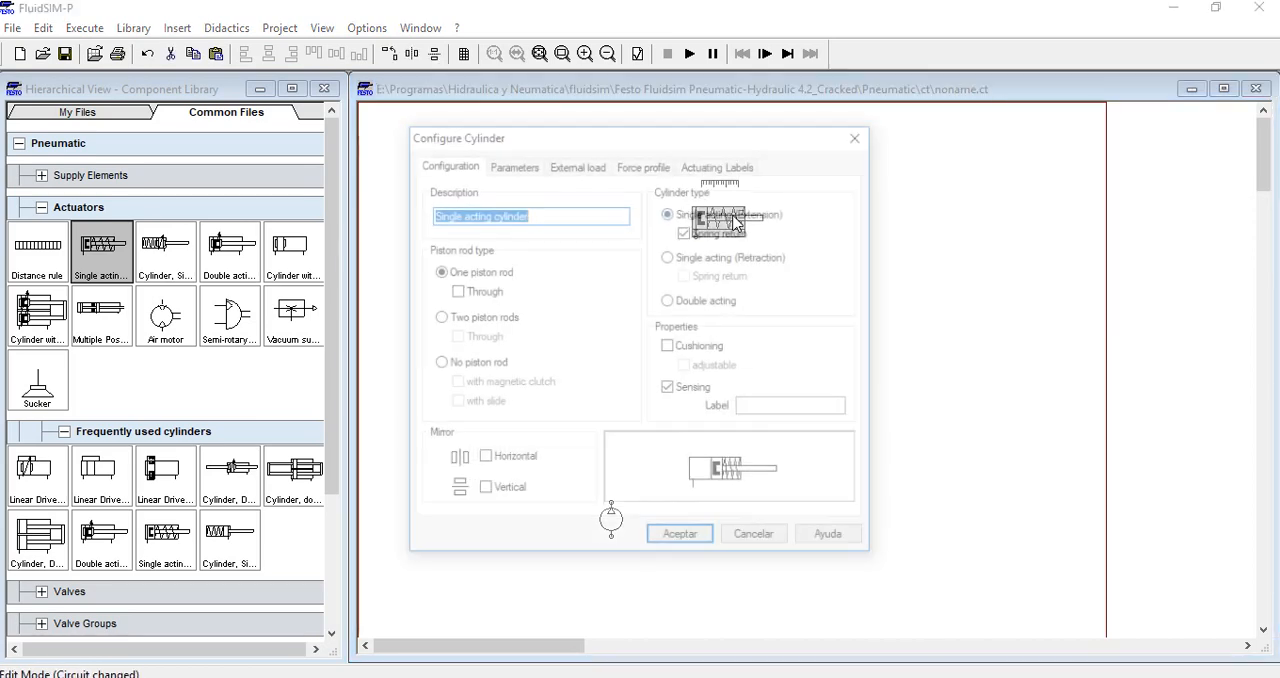
pyautogui.moveTo(709, 141); pyautogui.dragTo(836, 138)
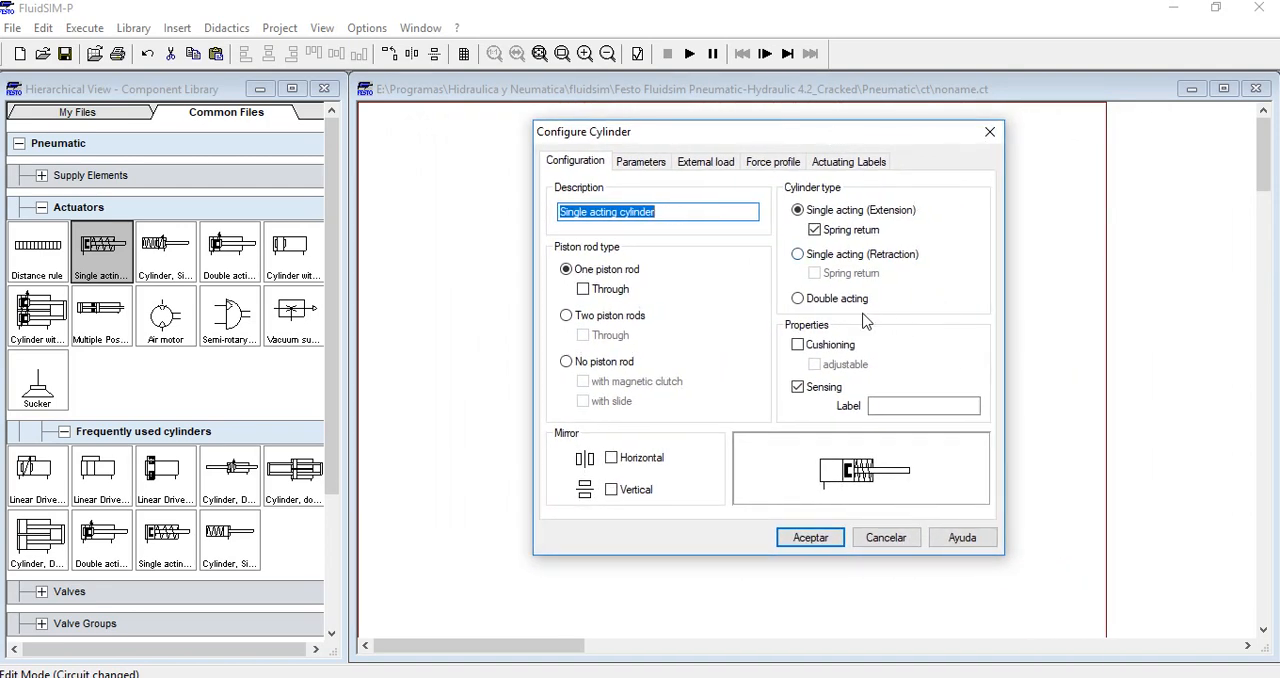
pyautogui.click(816, 231)
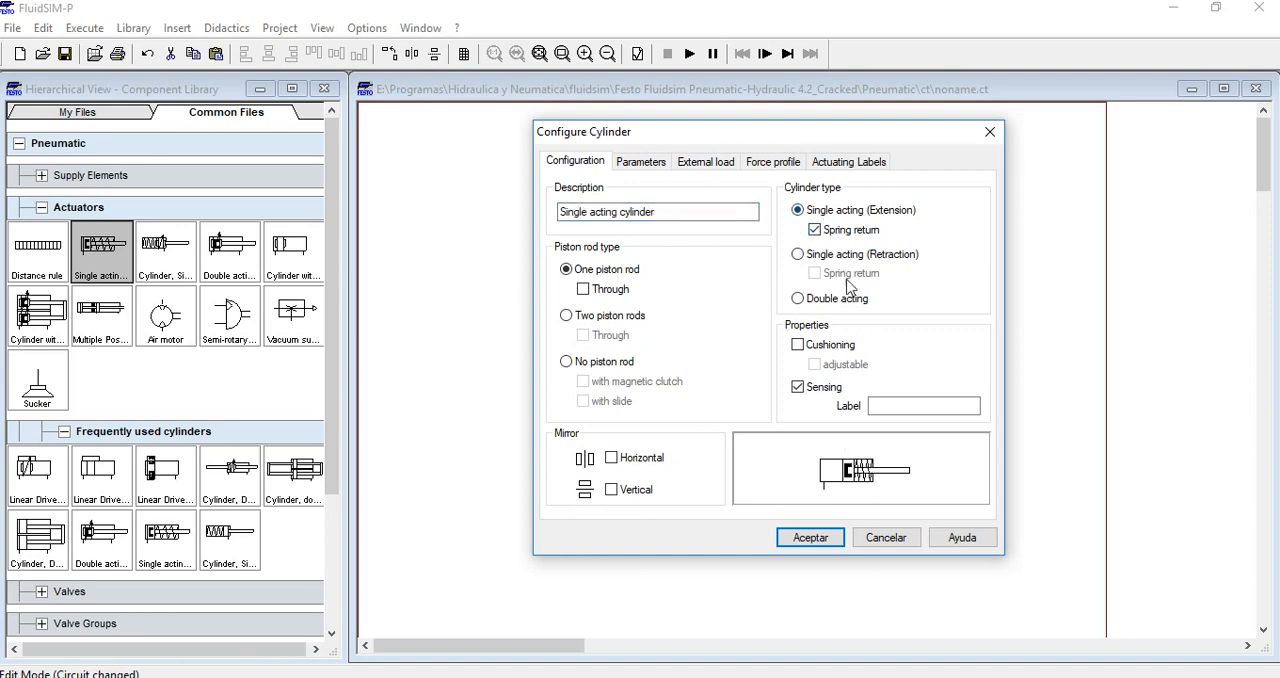
pyautogui.click(663, 163)
pyautogui.click(705, 168)
pyautogui.click(752, 168)
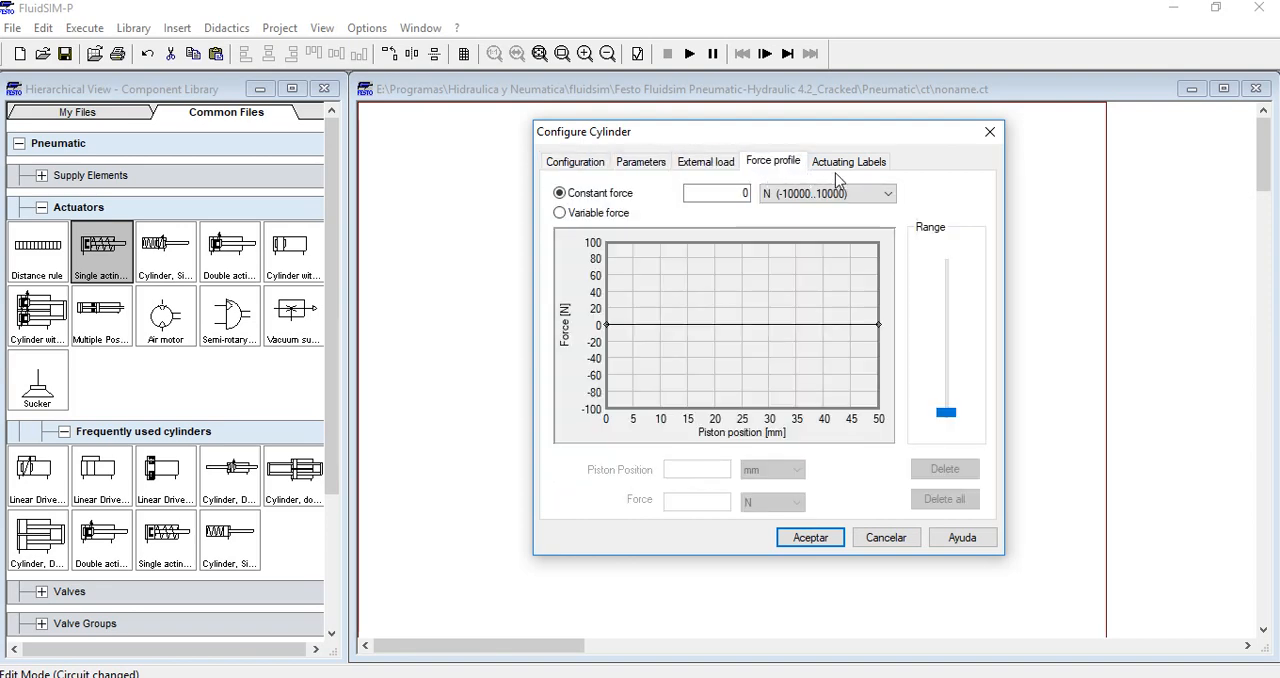
pyautogui.click(849, 162)
pyautogui.click(770, 163)
pyautogui.click(648, 163)
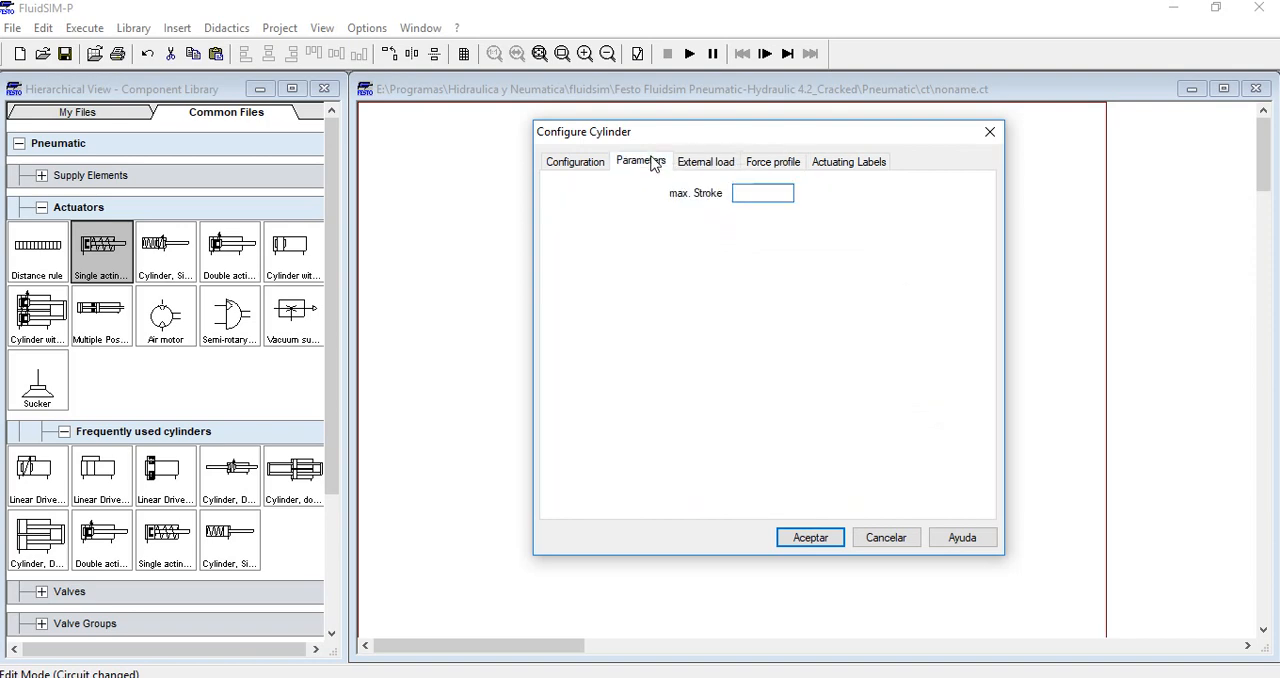
pyautogui.click(575, 162)
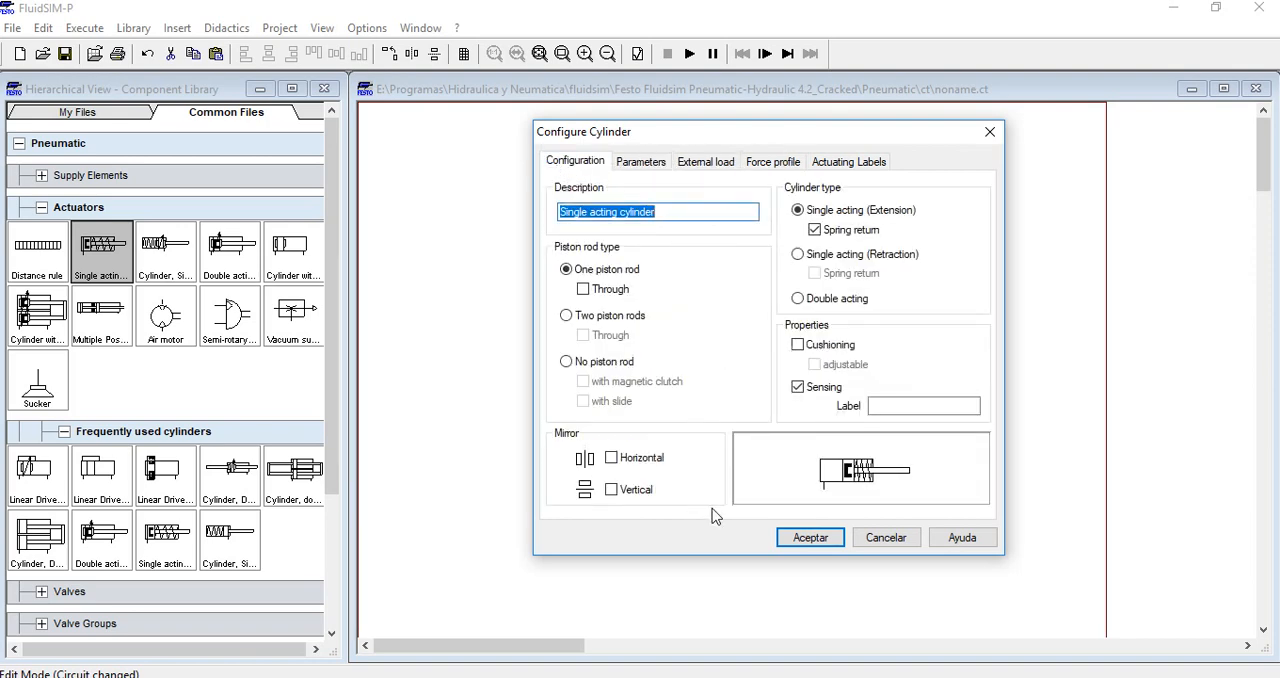
pyautogui.click(800, 539)
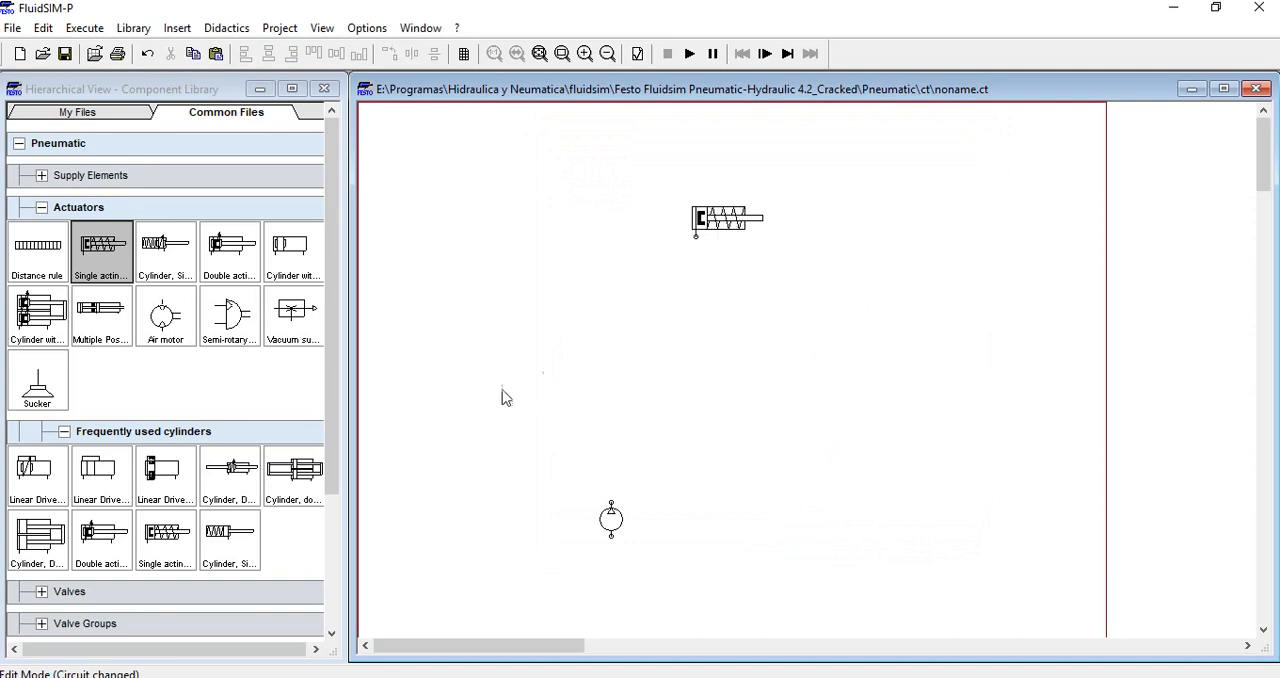
# Place a configurable 3/n way valve on the sheet between the compressor and the single acting cylinder
pyautogui.moveTo(330, 326)
pyautogui.mouseDown()
pyautogui.moveTo(328, 434)
pyautogui.moveTo(329, 318)
pyautogui.mouseUp()
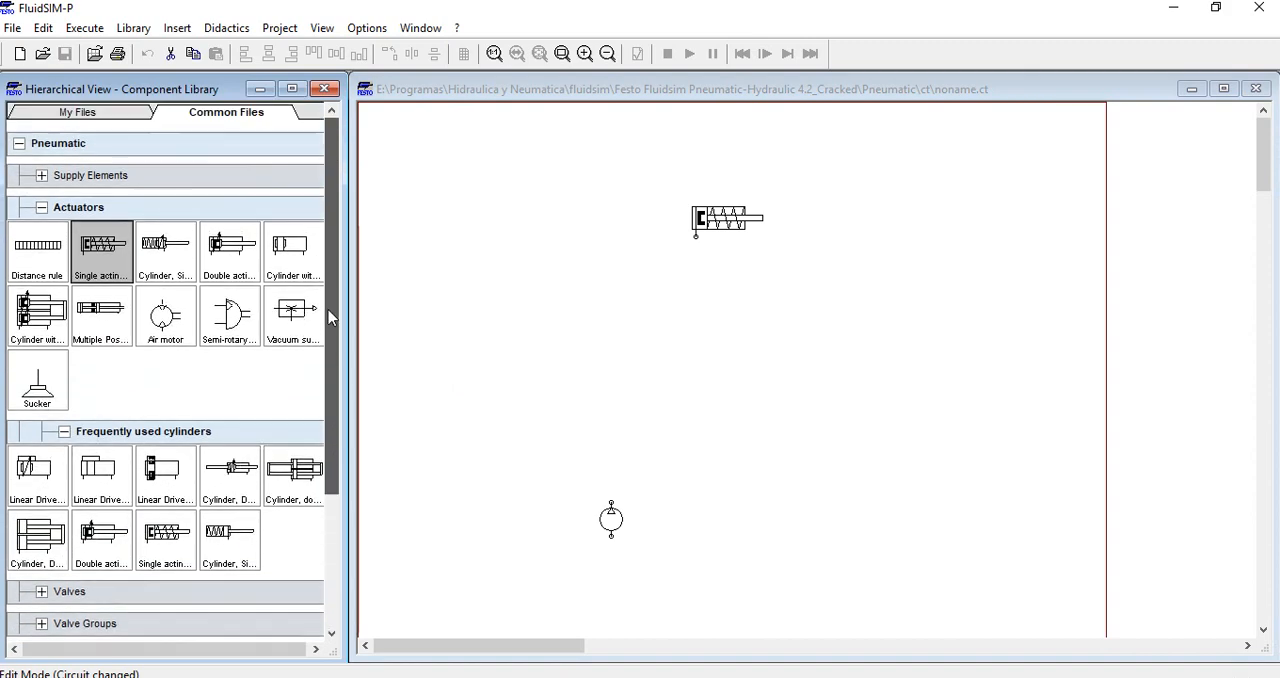
pyautogui.click(40, 208)
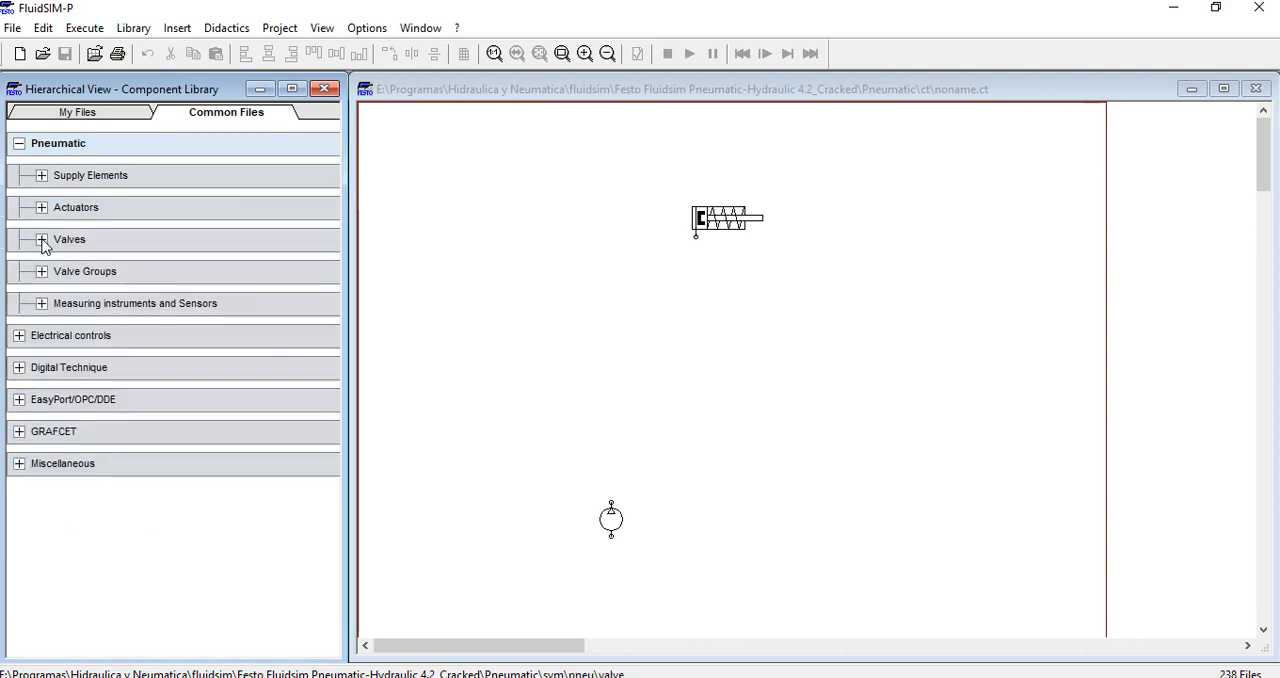
pyautogui.click(41, 240)
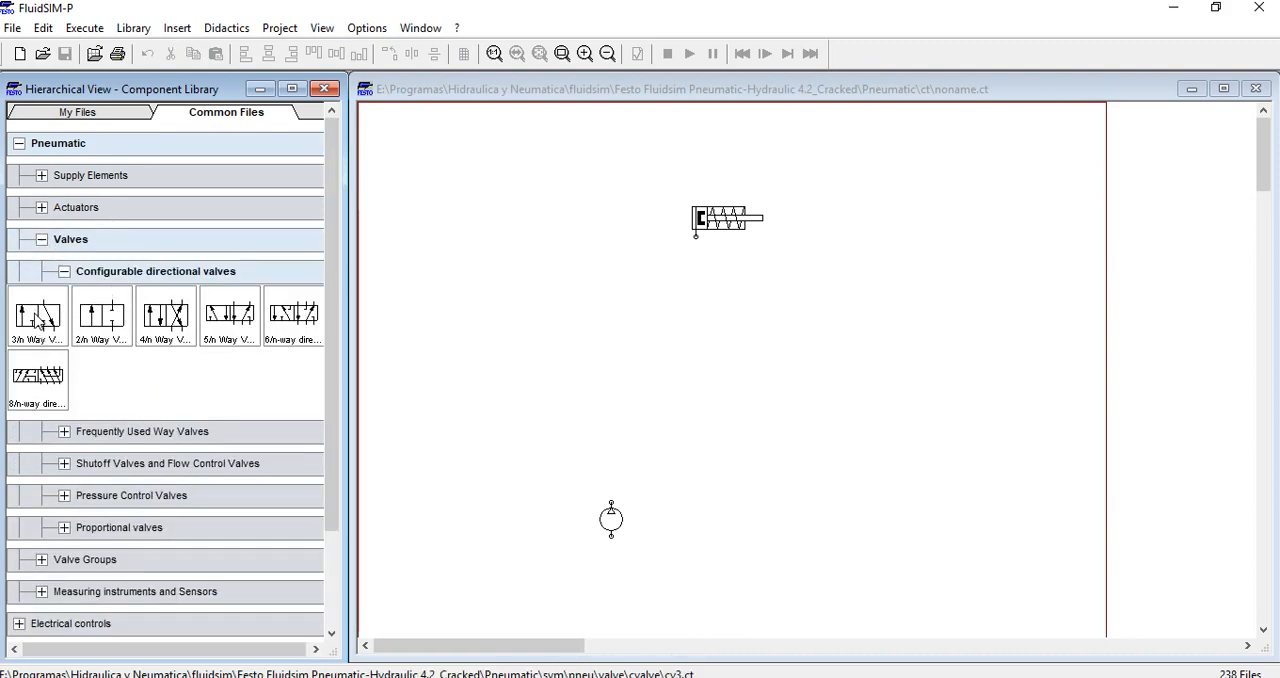
pyautogui.moveTo(37, 320); pyautogui.dragTo(622, 350)
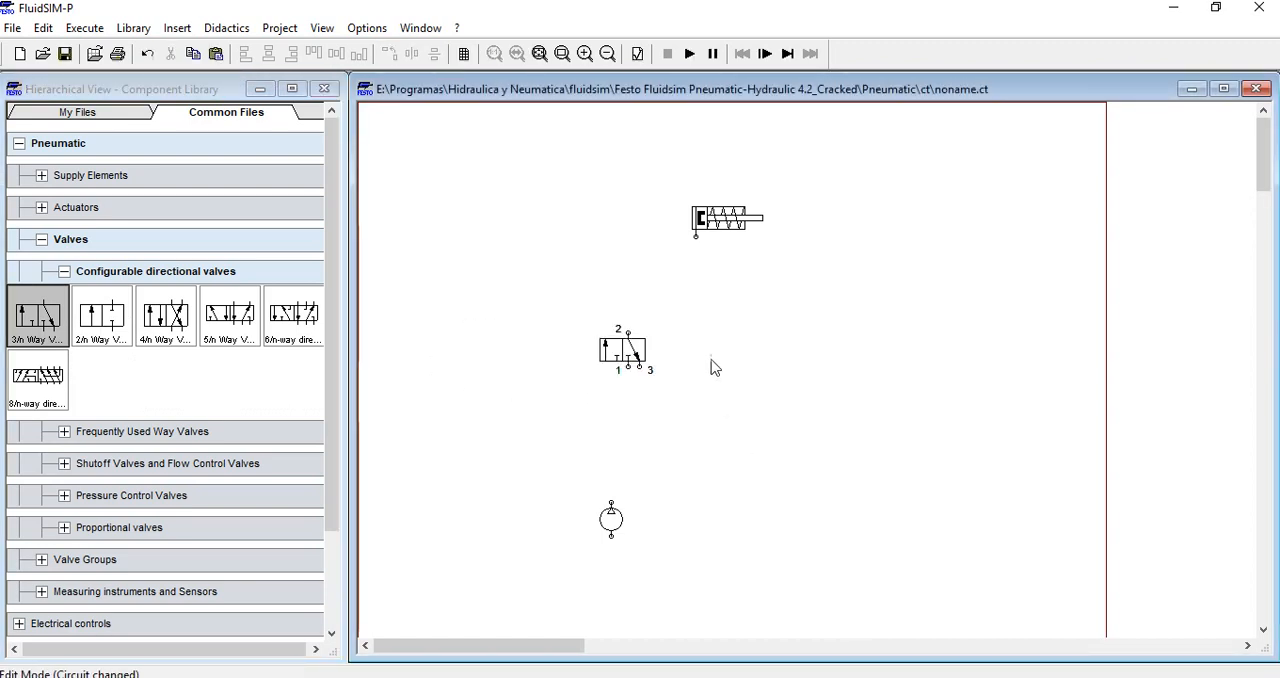
pyautogui.moveTo(716, 312); pyautogui.dragTo(504, 432)
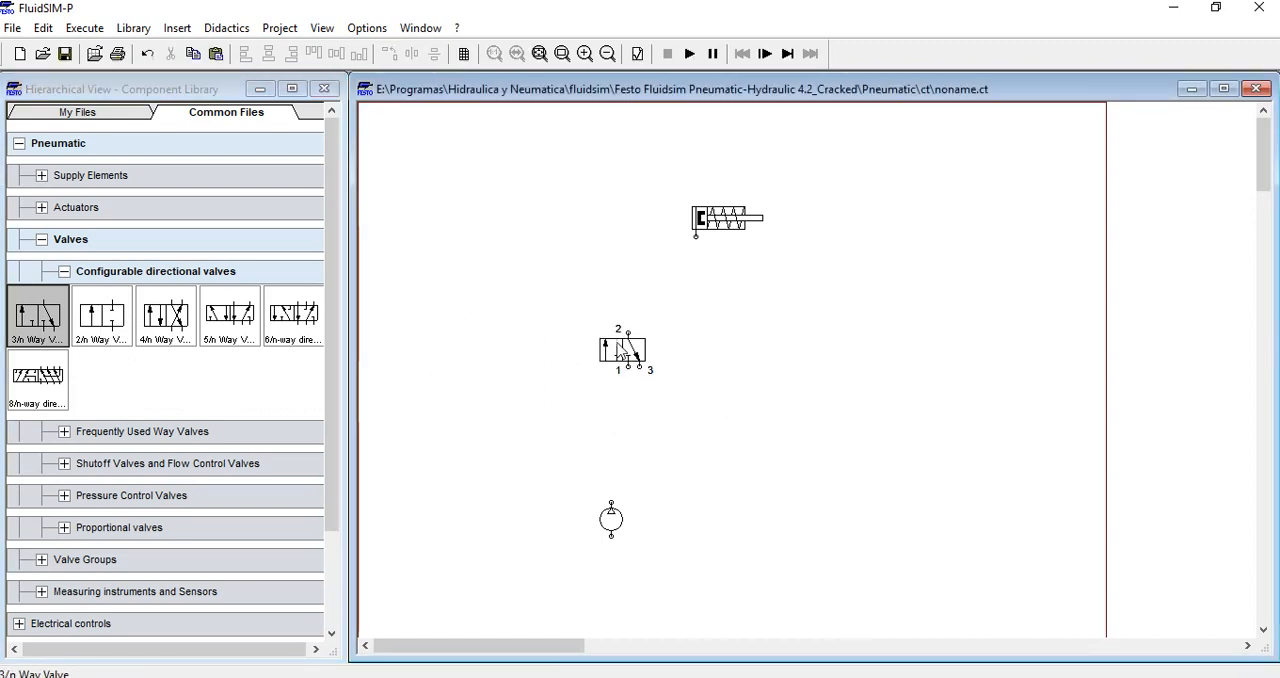
pyautogui.moveTo(620, 351); pyautogui.dragTo(642, 356)
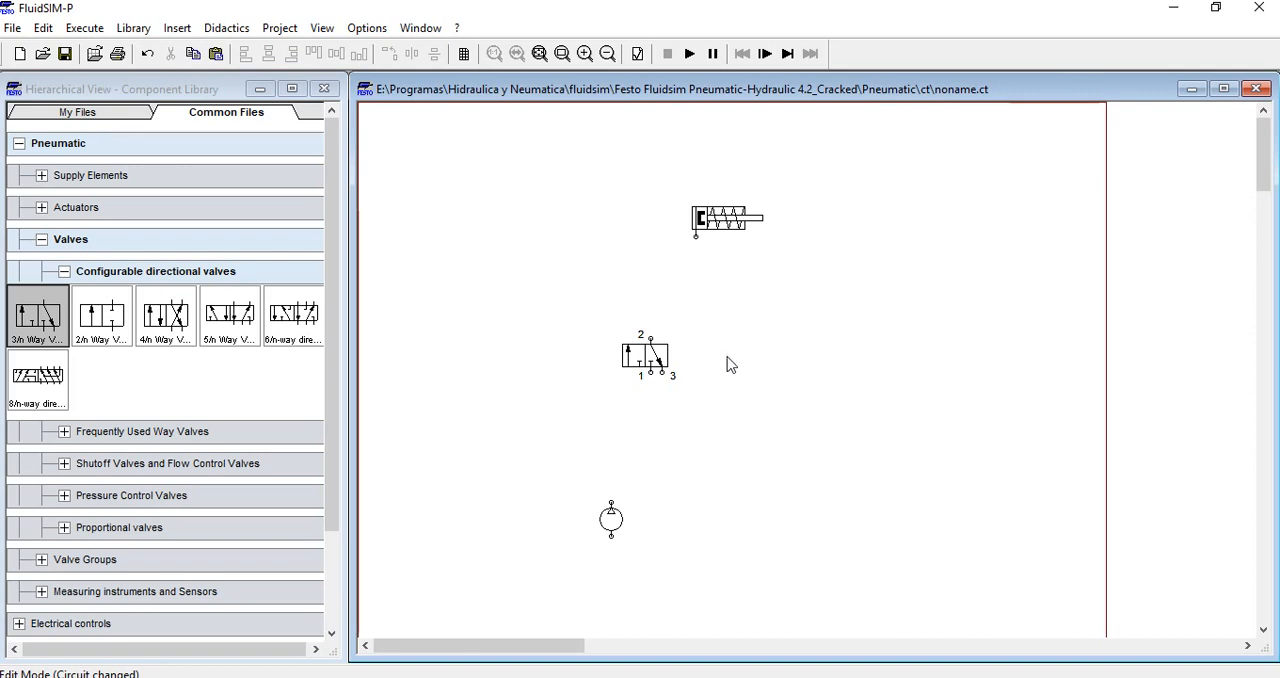
pyautogui.moveTo(720, 307); pyautogui.dragTo(860, 354)
# Connect valve port 1 to the compressor's outlet and align the compressor directly below that port
pyautogui.moveTo(652, 375); pyautogui.dragTo(653, 527)
pyautogui.click(619, 530)
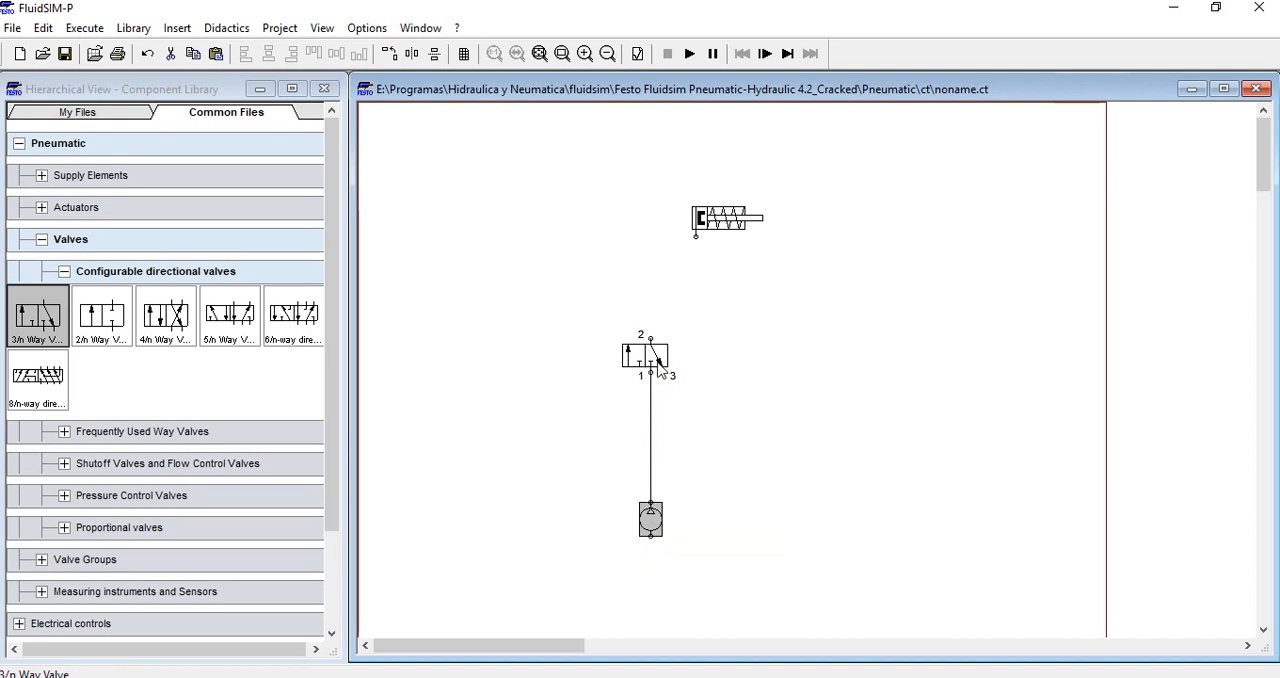
pyautogui.click(716, 429)
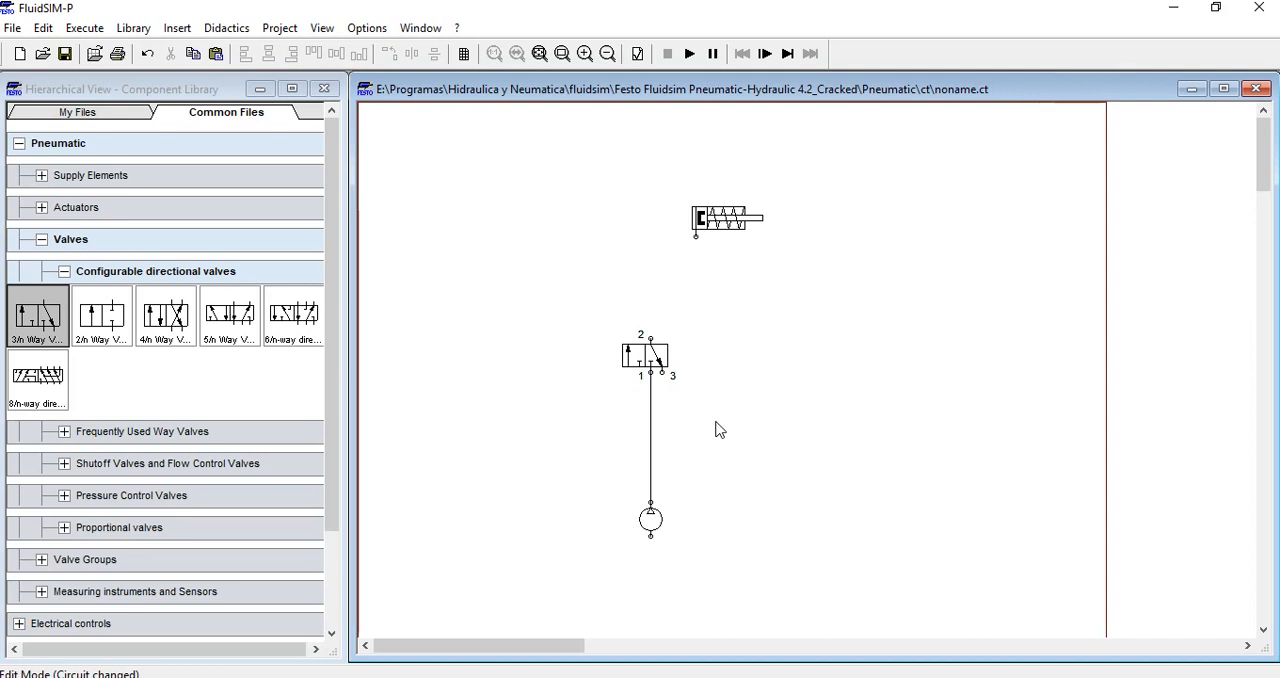
# Connect valve port 2 to the cylinder's inlet and align the cylinder directly above that port
pyautogui.moveTo(724, 222); pyautogui.dragTo(675, 223)
pyautogui.click(706, 281)
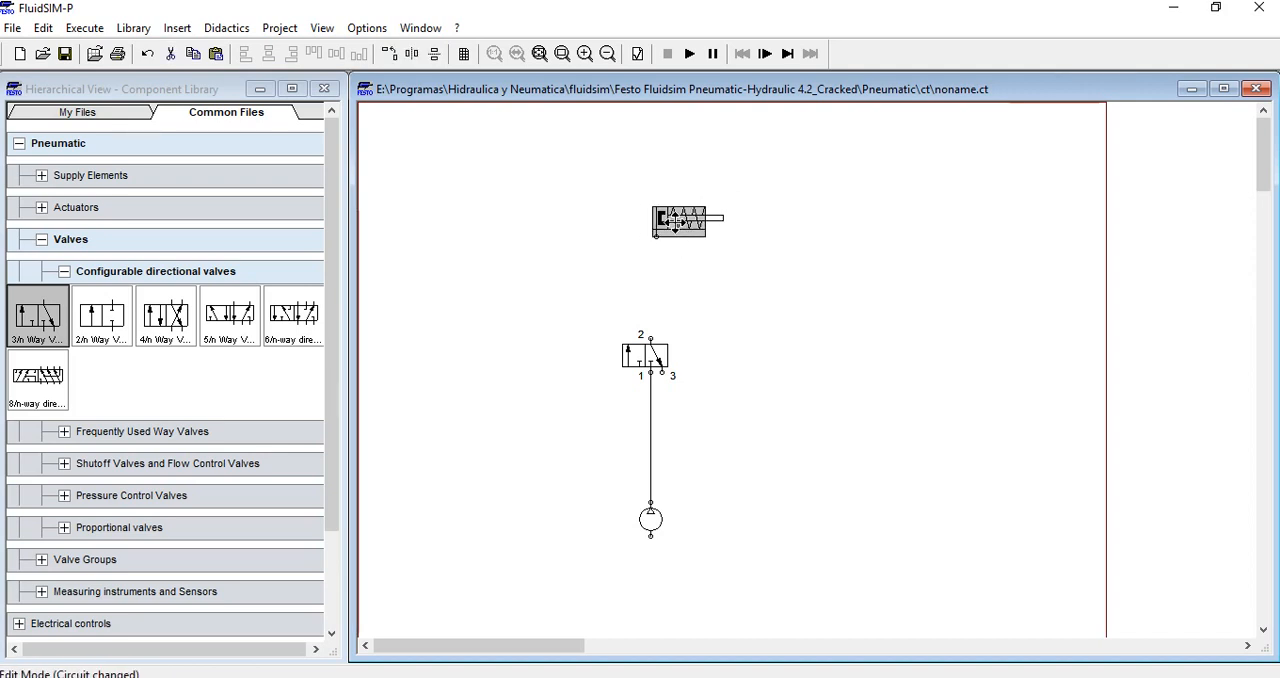
pyautogui.click(680, 289)
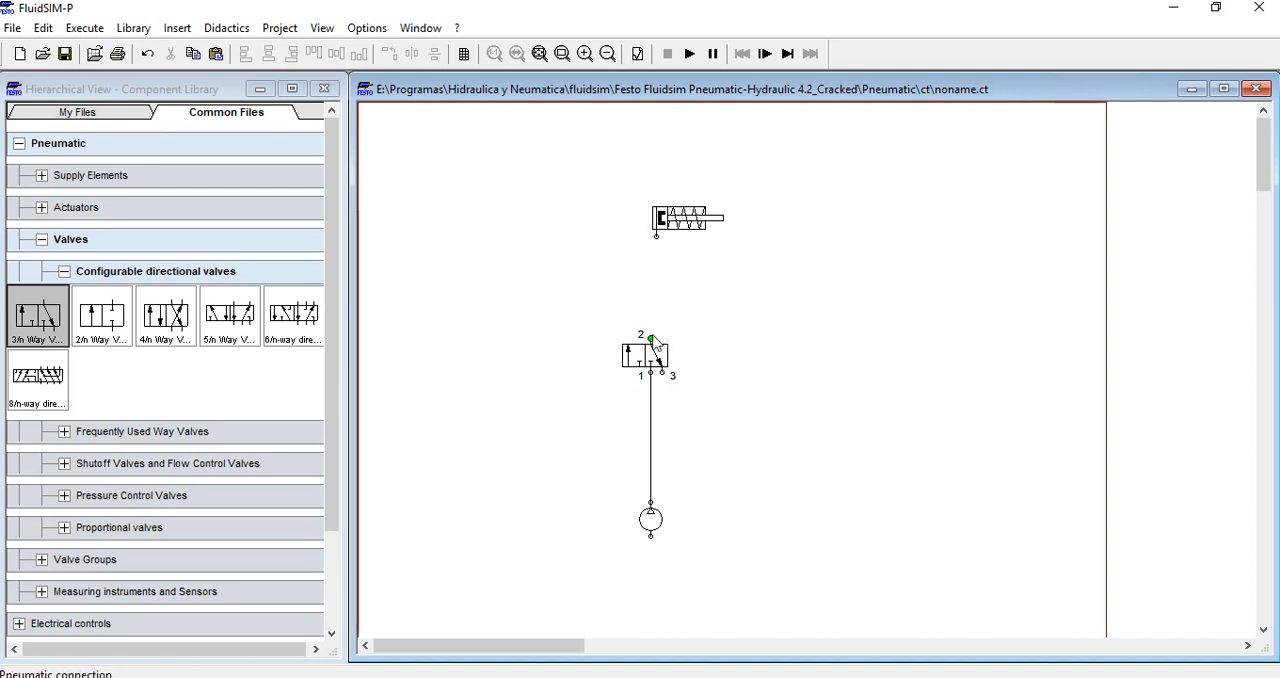
pyautogui.moveTo(651, 340); pyautogui.dragTo(666, 210)
pyautogui.click(670, 220)
pyautogui.click(711, 290)
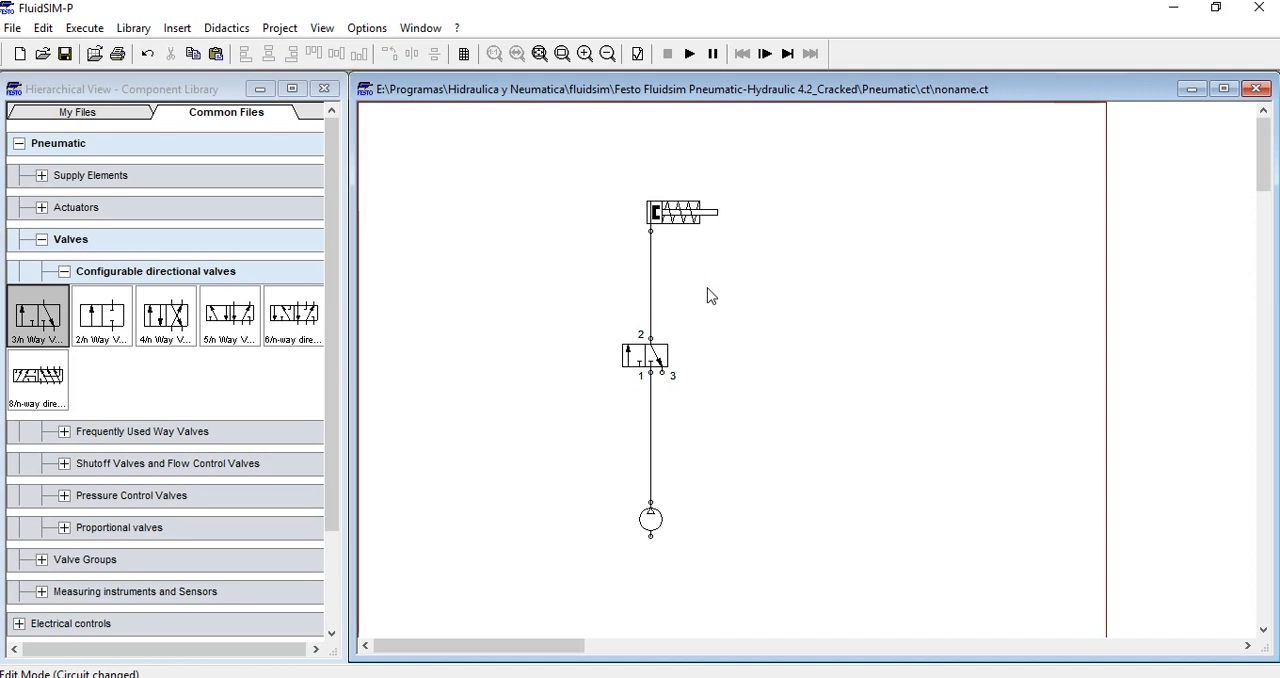
pyautogui.moveTo(778, 182); pyautogui.dragTo(575, 248)
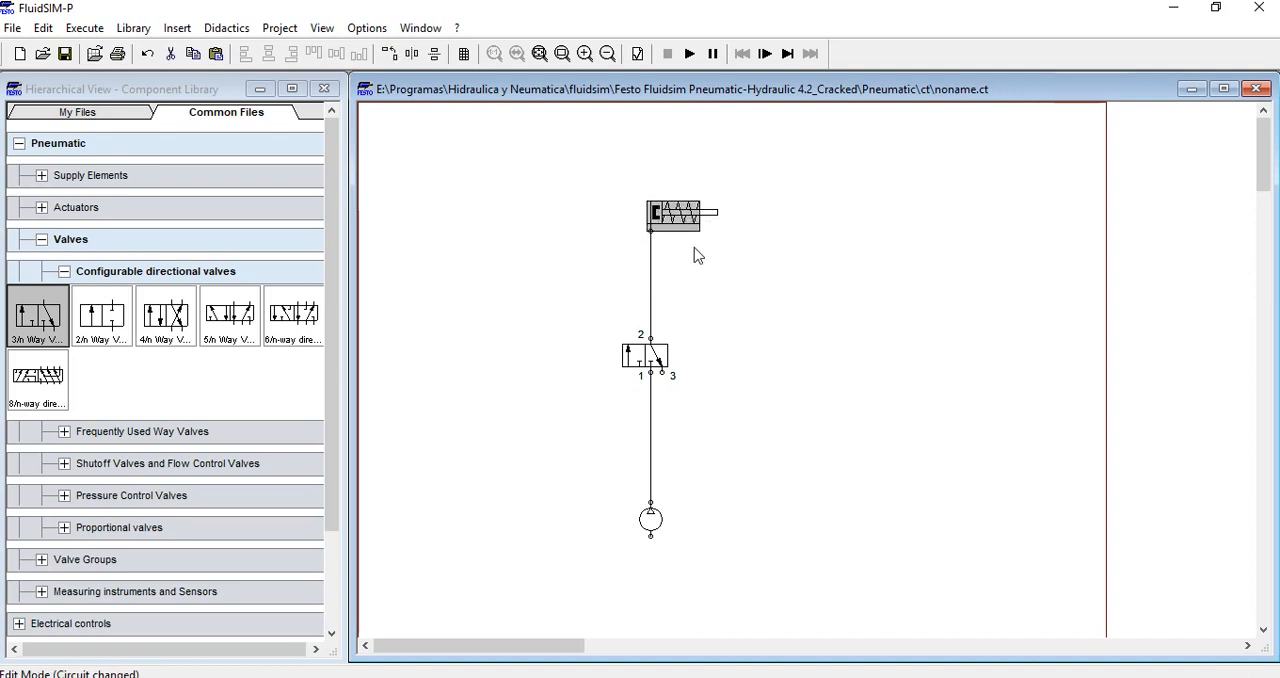
pyautogui.click(692, 247)
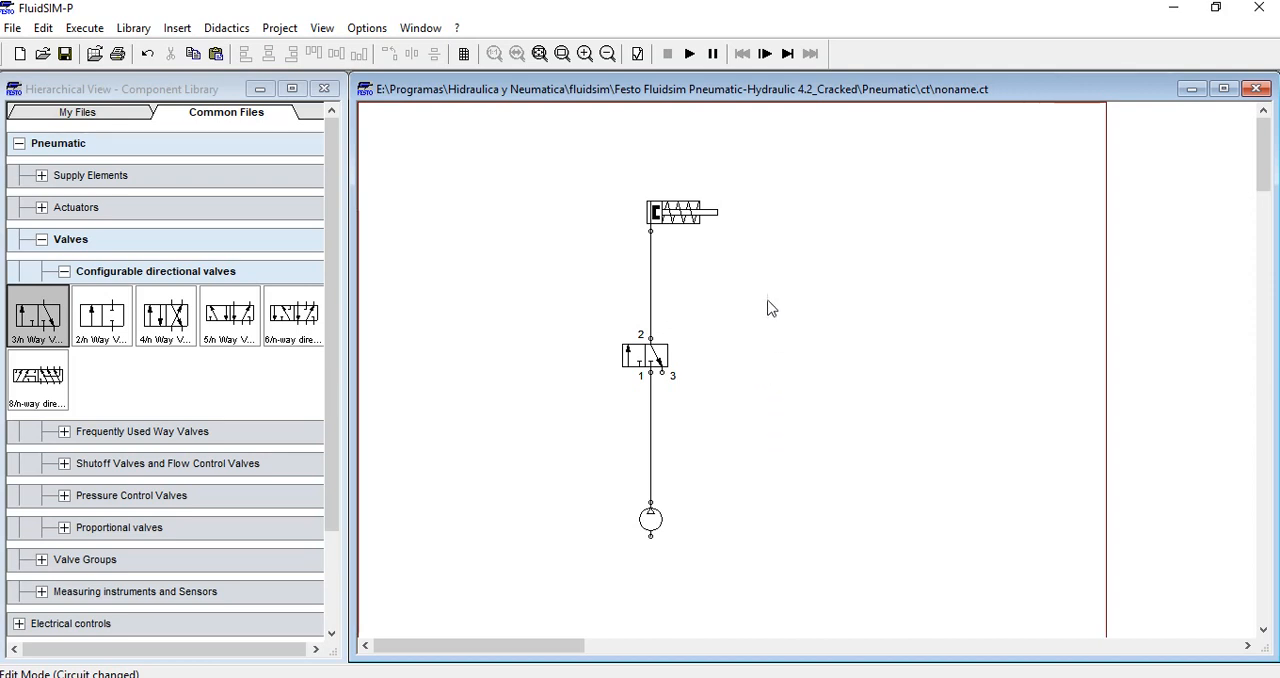
pyautogui.moveTo(768, 307); pyautogui.dragTo(838, 394)
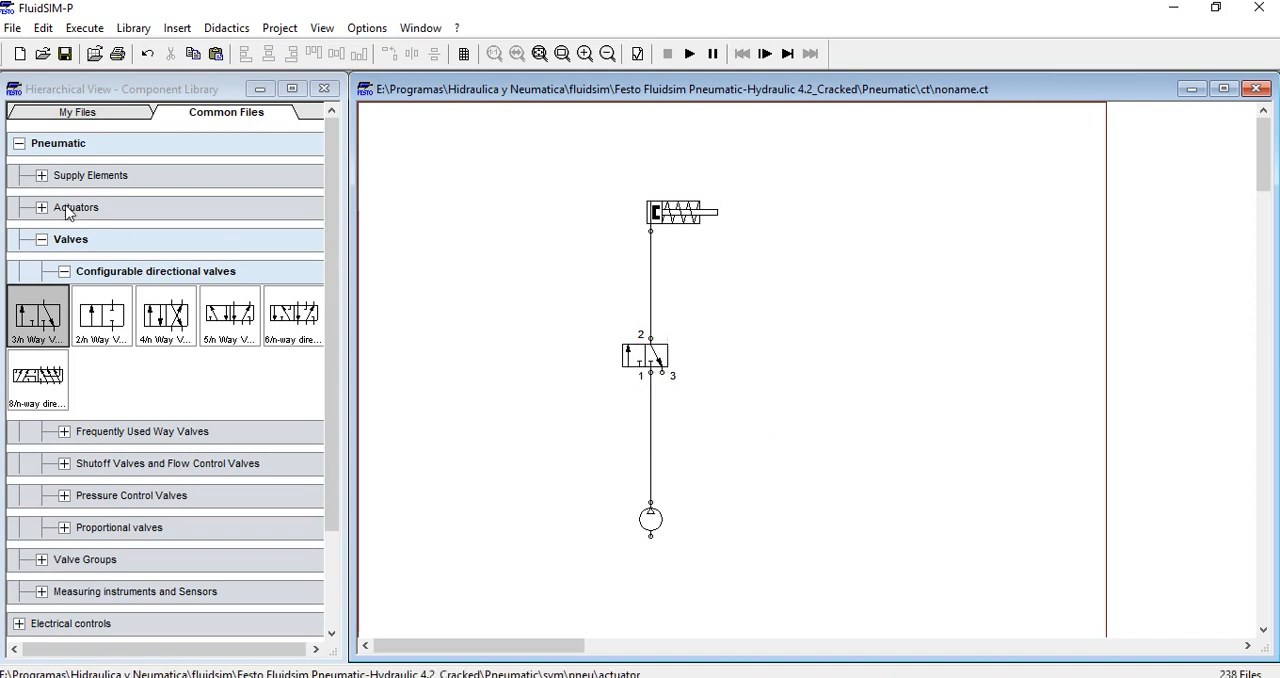
# Place a +24V electrical connection beside the pneumatic circuit and a 0V electrical connection directly below it
pyautogui.click(44, 241)
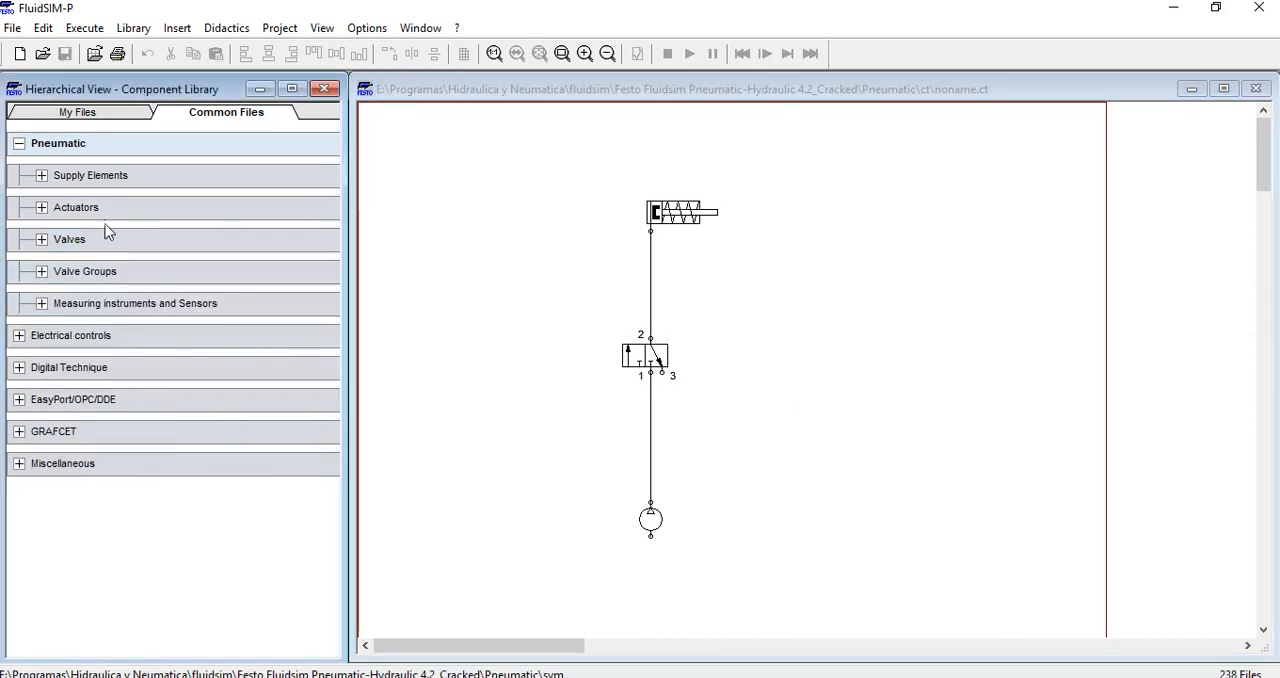
pyautogui.moveTo(820, 175); pyautogui.dragTo(562, 588)
pyautogui.click(734, 423)
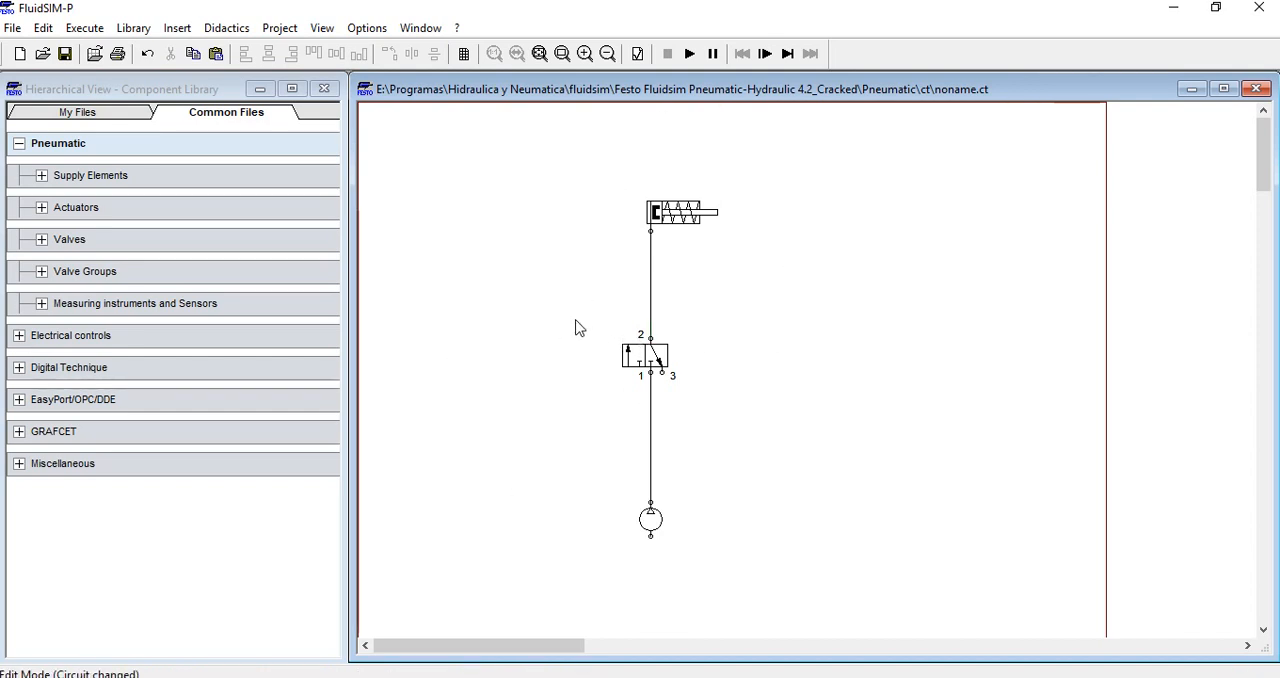
pyautogui.click(19, 336)
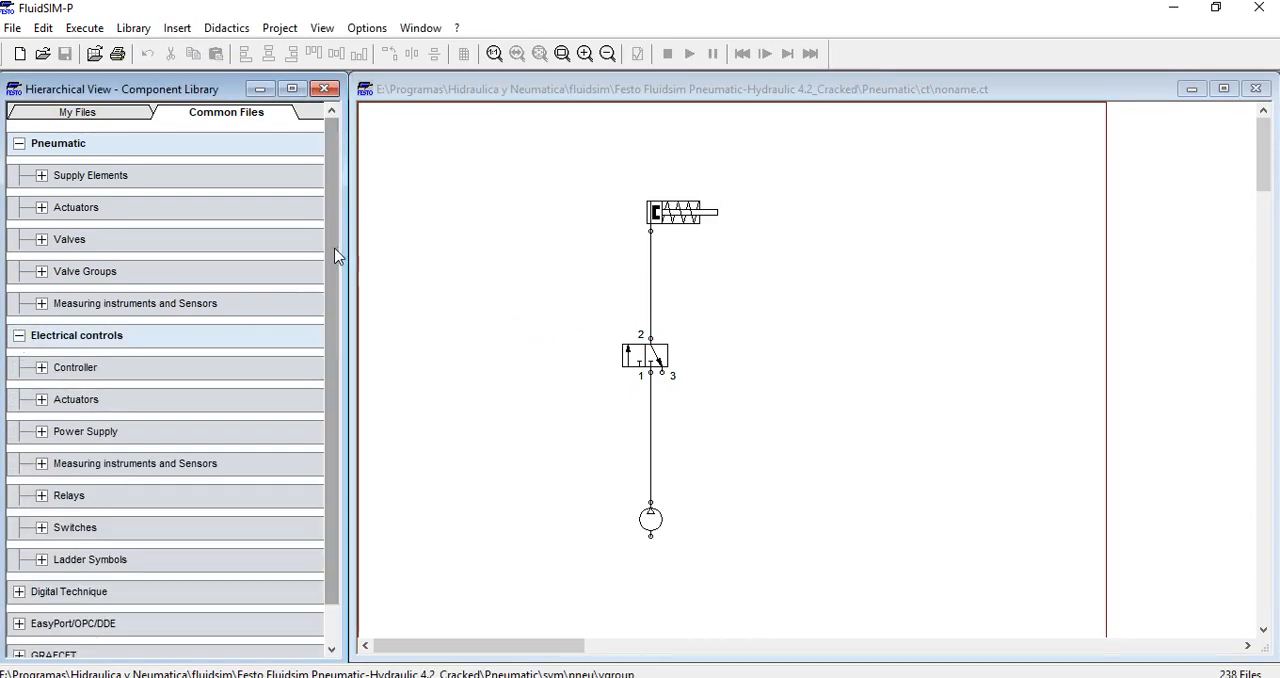
pyautogui.moveTo(337, 257); pyautogui.dragTo(334, 349)
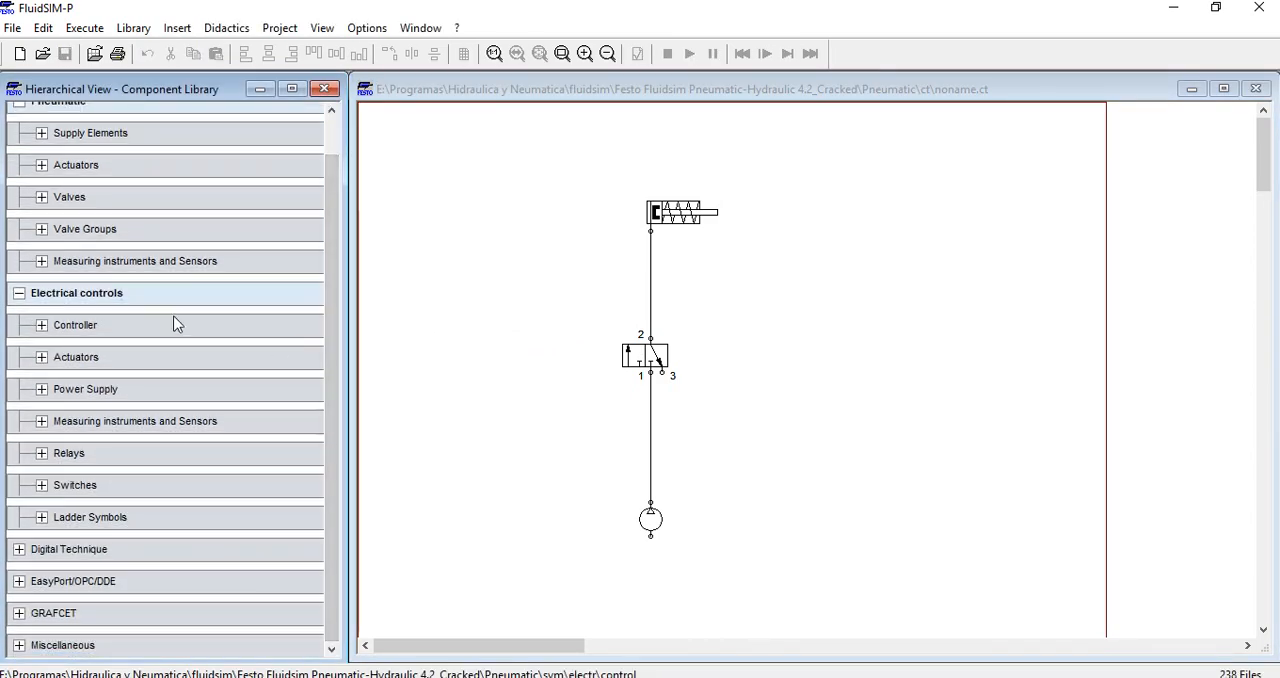
pyautogui.click(42, 389)
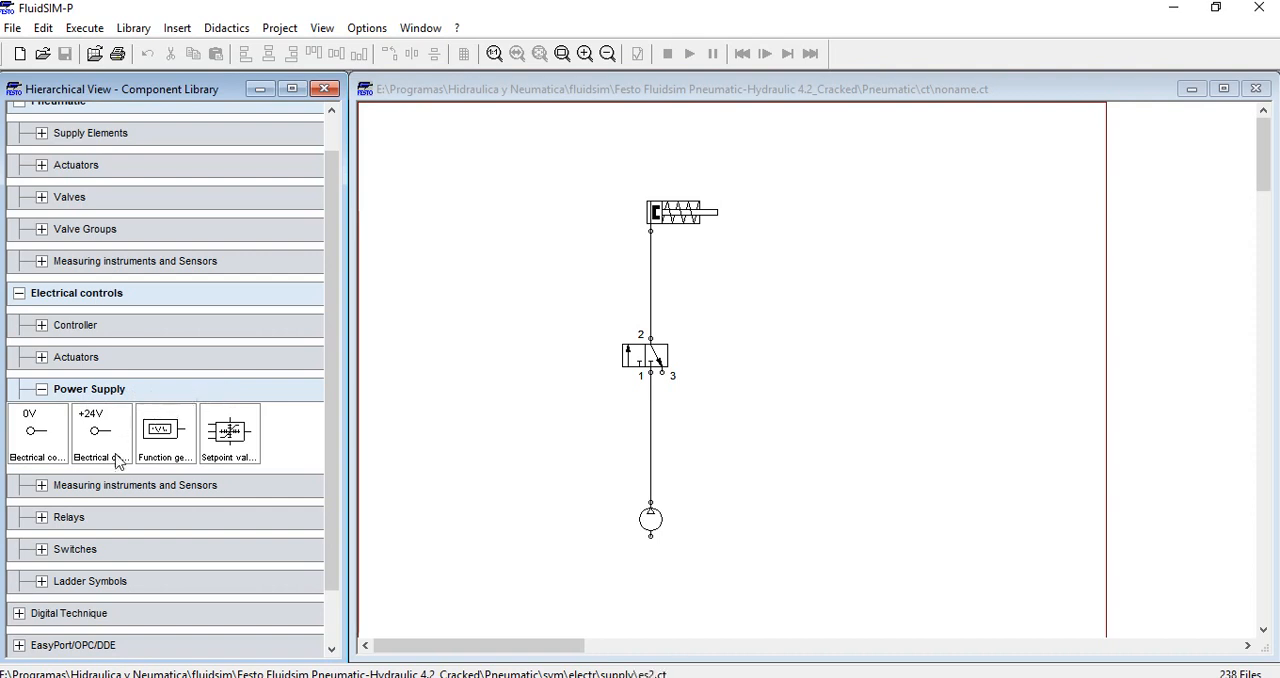
pyautogui.moveTo(84, 450); pyautogui.dragTo(398, 192)
pyautogui.moveTo(36, 435); pyautogui.dragTo(398, 478)
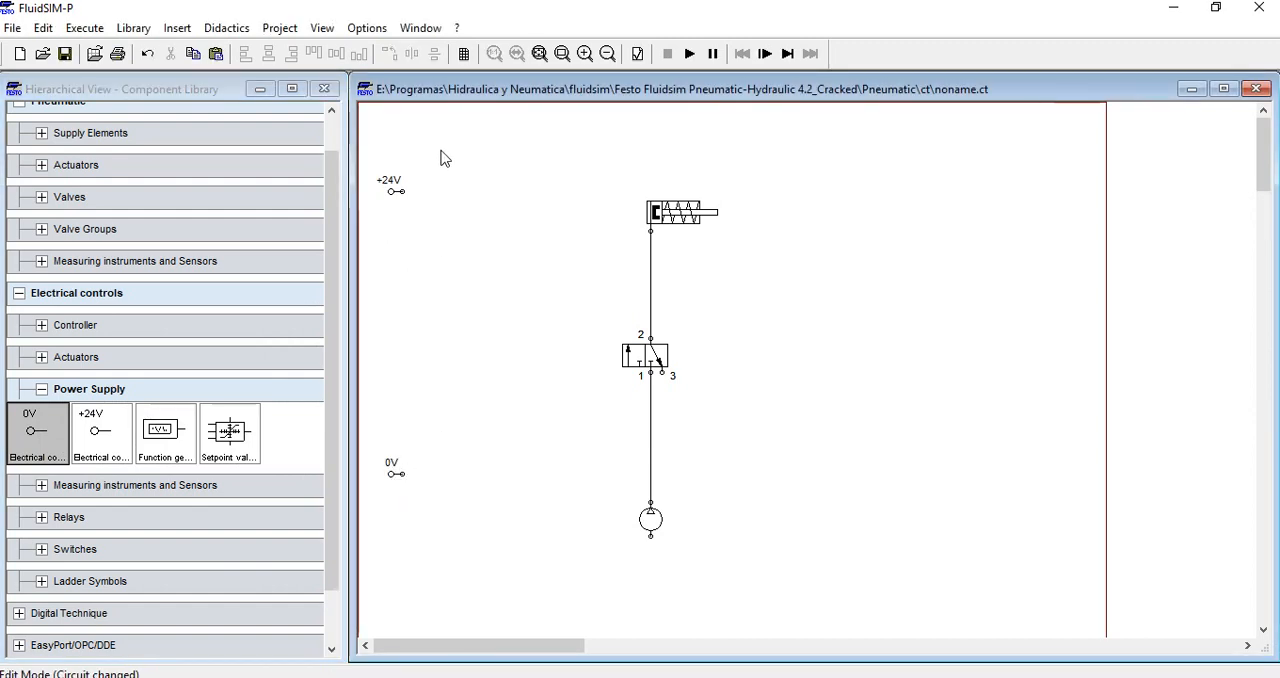
pyautogui.moveTo(444, 148); pyautogui.dragTo(370, 282)
pyautogui.moveTo(469, 414); pyautogui.dragTo(372, 560)
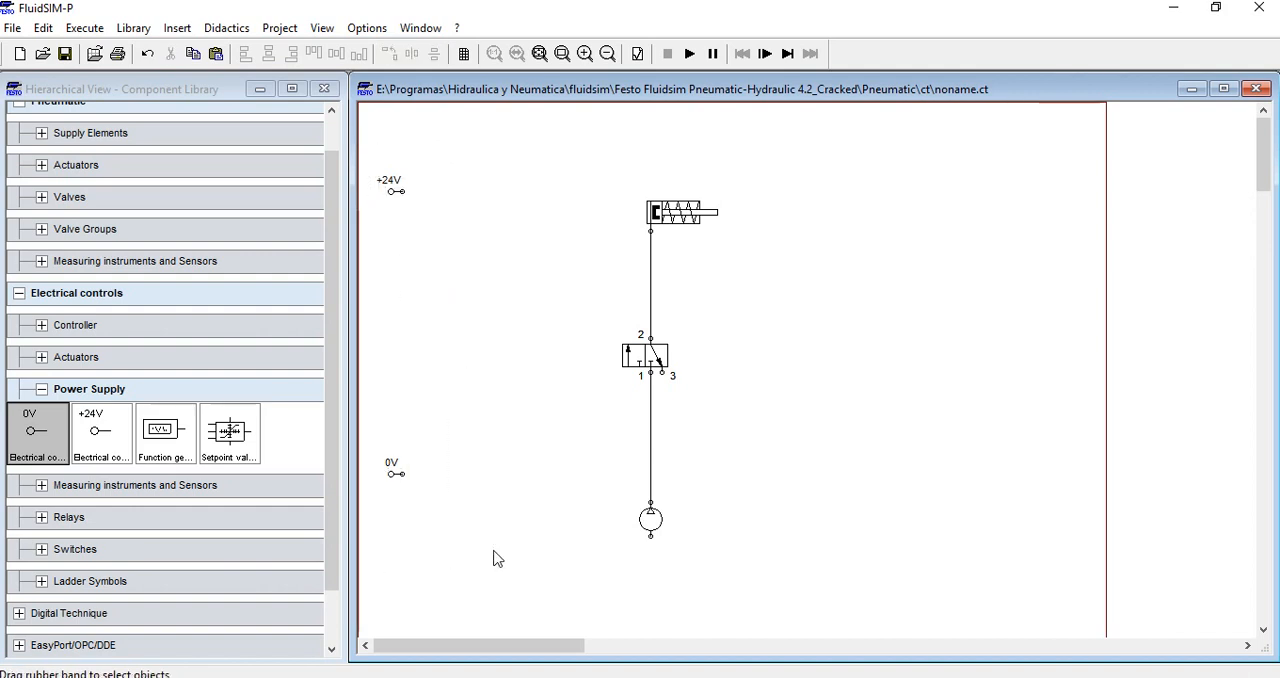
# Place a manually operated pushbutton (make) between the levels of the +24V and 0V connections, slightly to their right
pyautogui.click(41, 390)
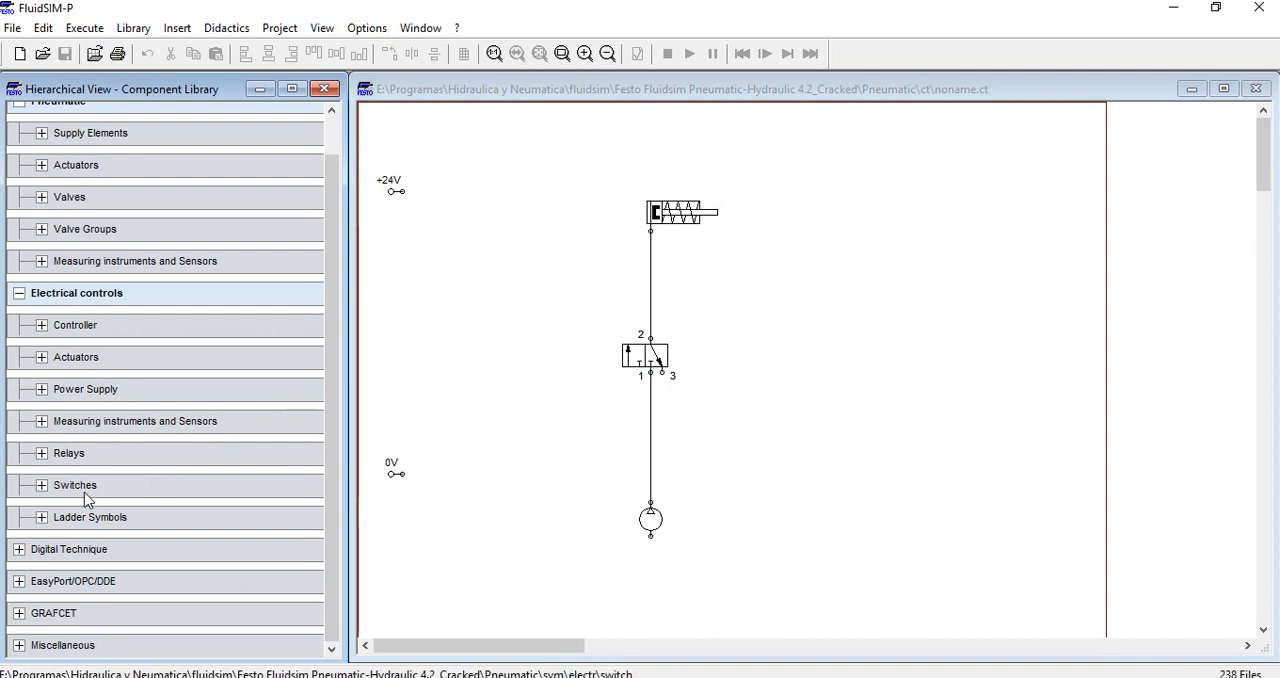
pyautogui.click(41, 485)
pyautogui.moveTo(322, 450); pyautogui.dragTo(333, 520)
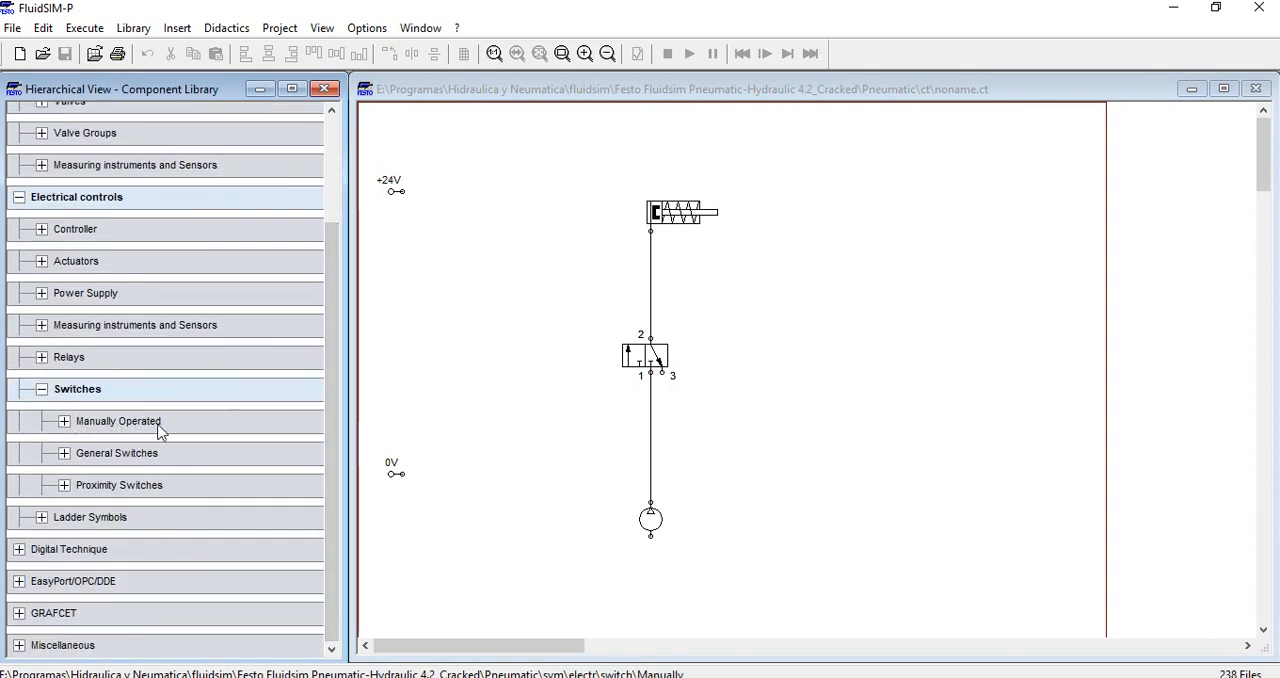
pyautogui.click(64, 422)
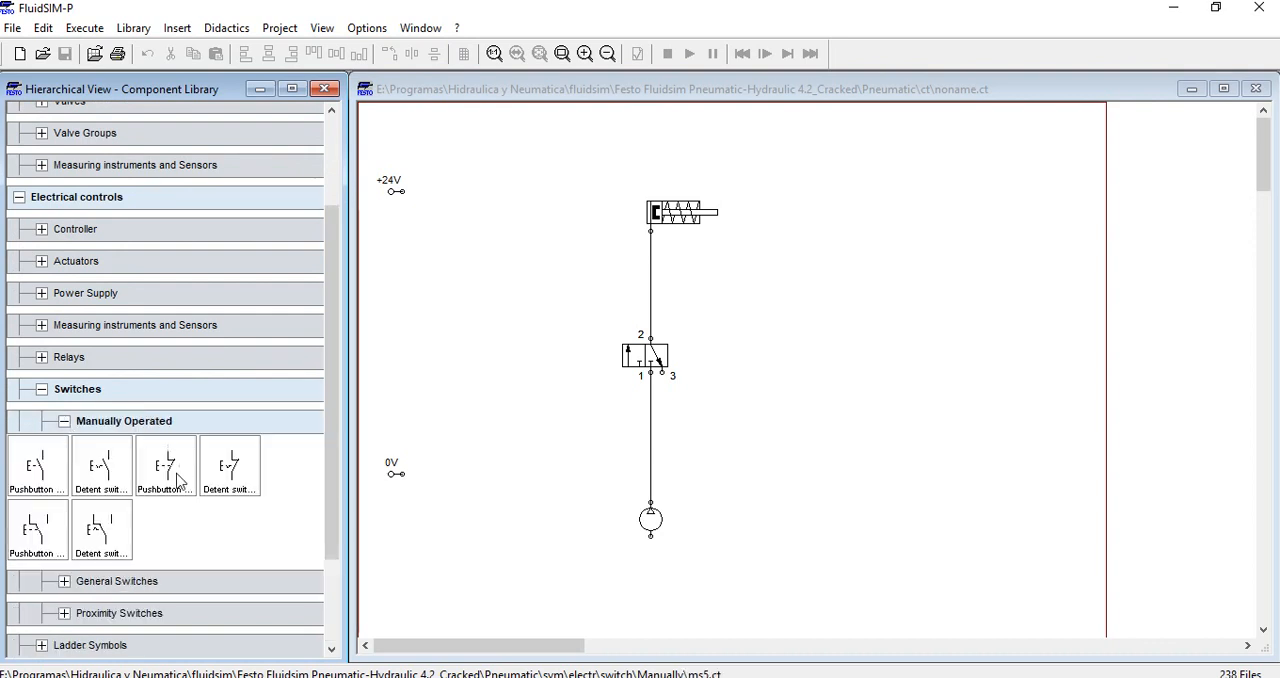
pyautogui.click(45, 478)
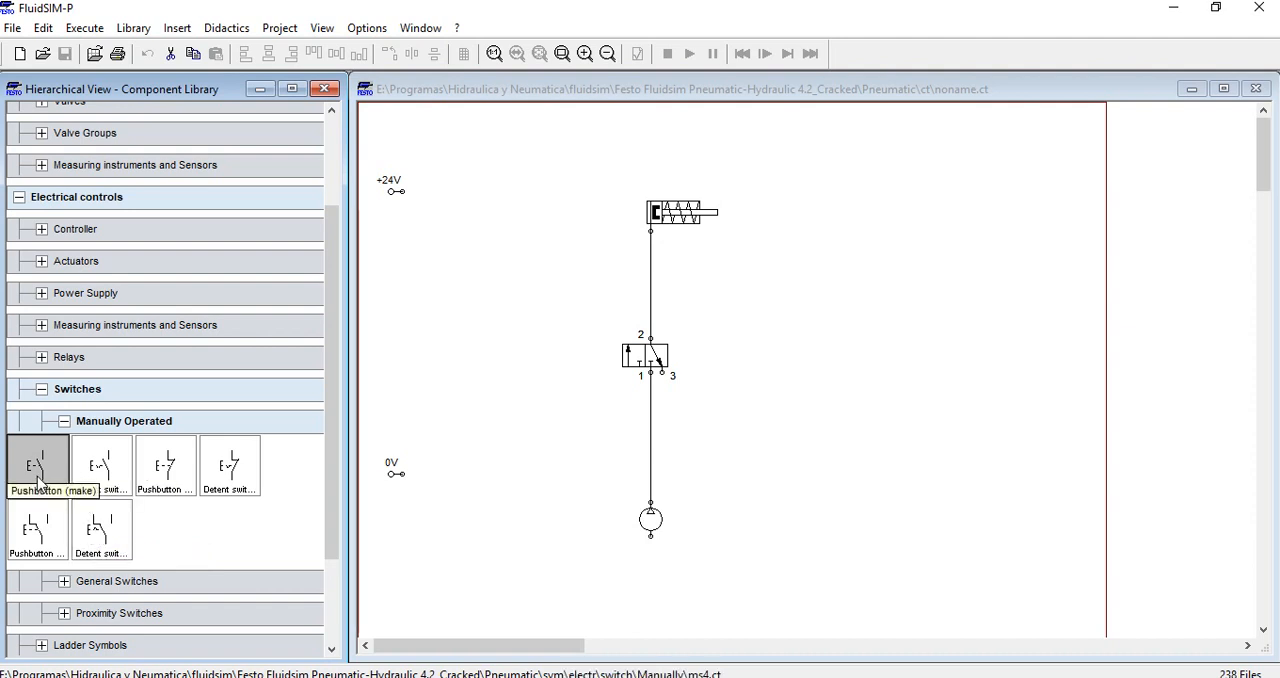
pyautogui.moveTo(38, 482); pyautogui.dragTo(460, 298)
pyautogui.click(462, 411)
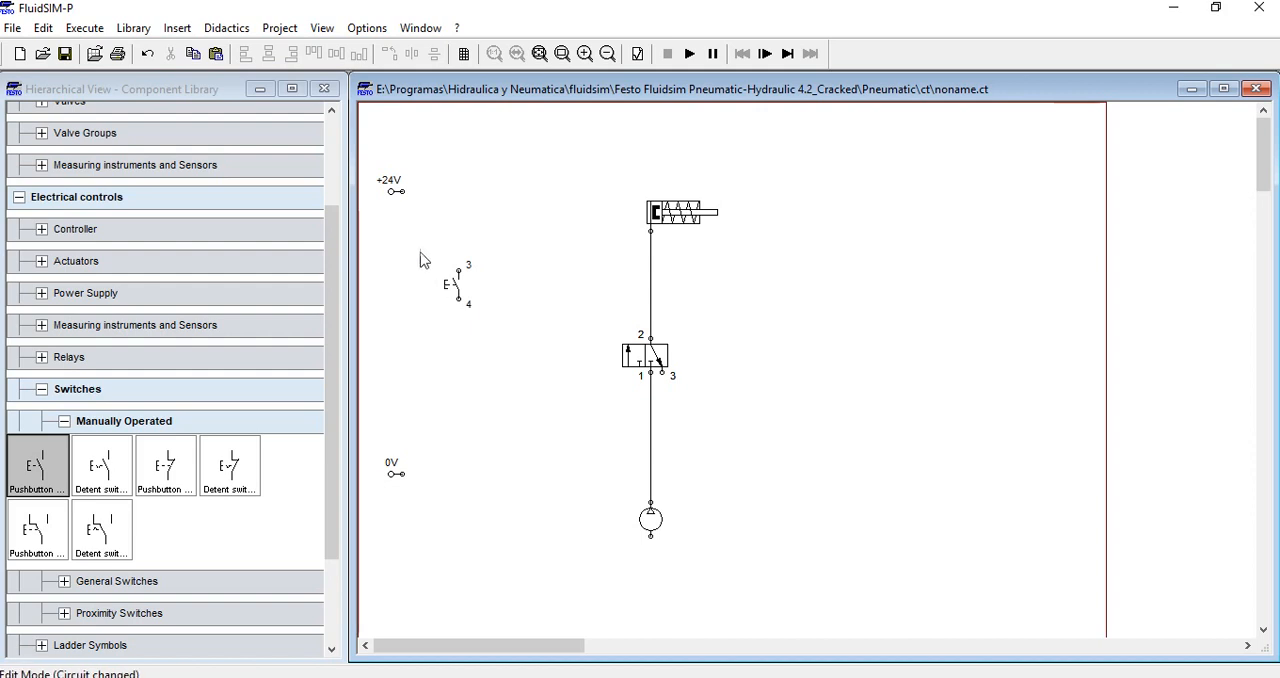
# Wire the +24V connection to terminal 3 of the pushbutton
pyautogui.moveTo(402, 191); pyautogui.dragTo(474, 211)
pyautogui.moveTo(459, 271); pyautogui.dragTo(459, 272)
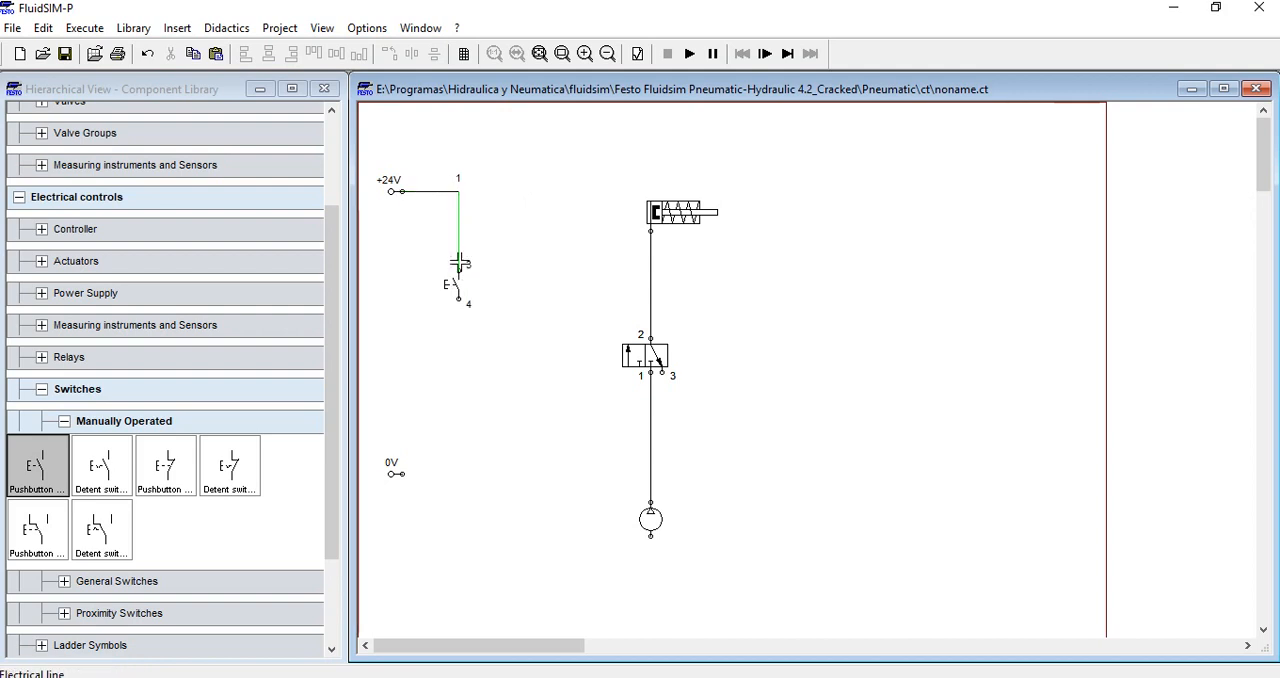
pyautogui.moveTo(405, 195); pyautogui.dragTo(461, 267)
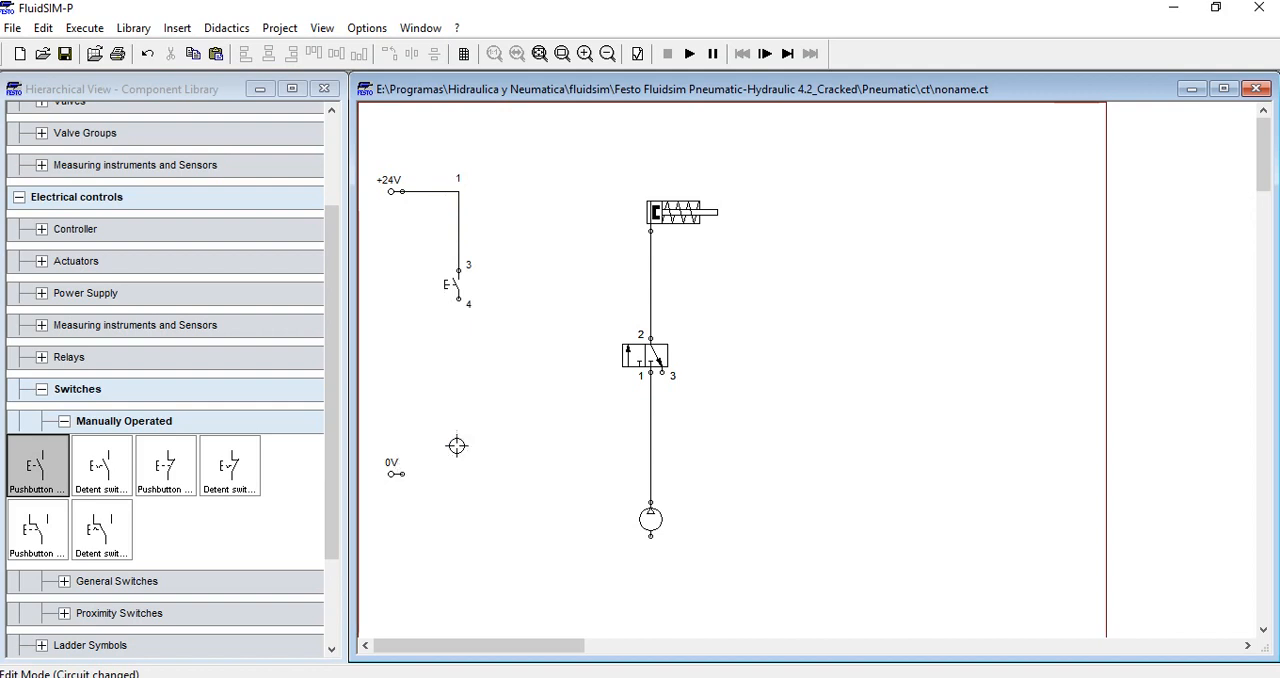
pyautogui.moveTo(457, 444); pyautogui.dragTo(372, 518)
pyautogui.click(494, 400)
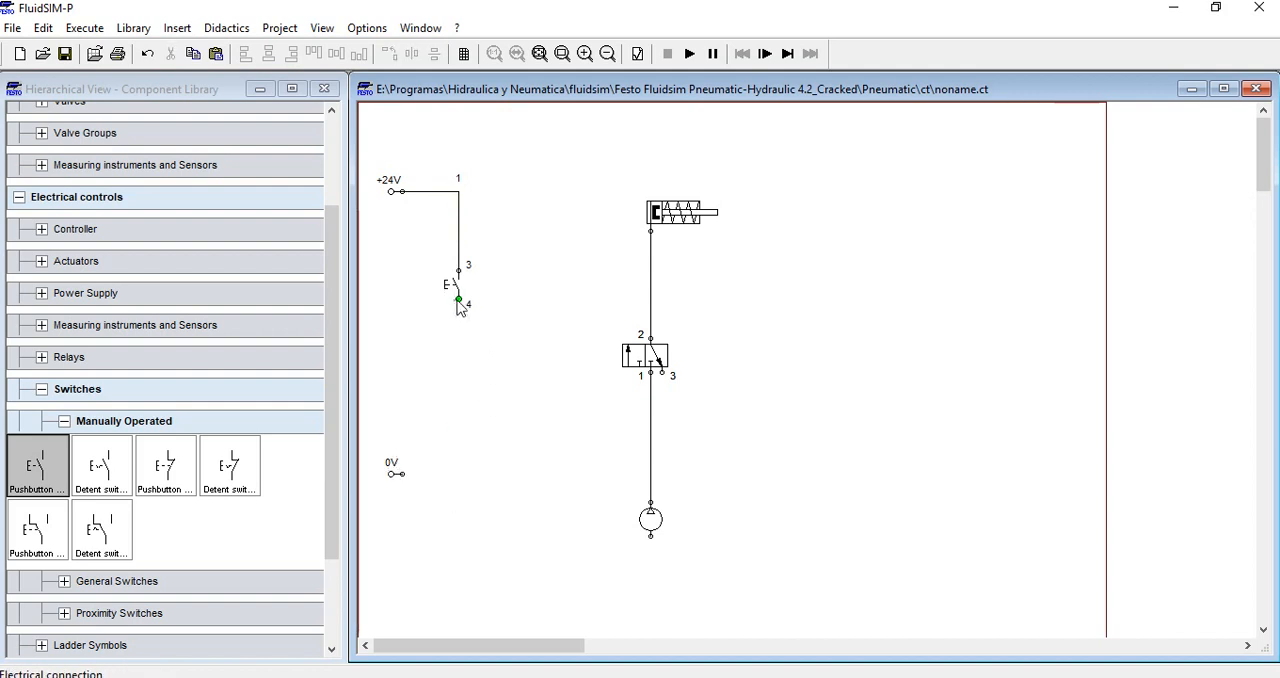
# Look through the electrical control component categories for a solenoid that can actuate the valve
pyautogui.click(42, 389)
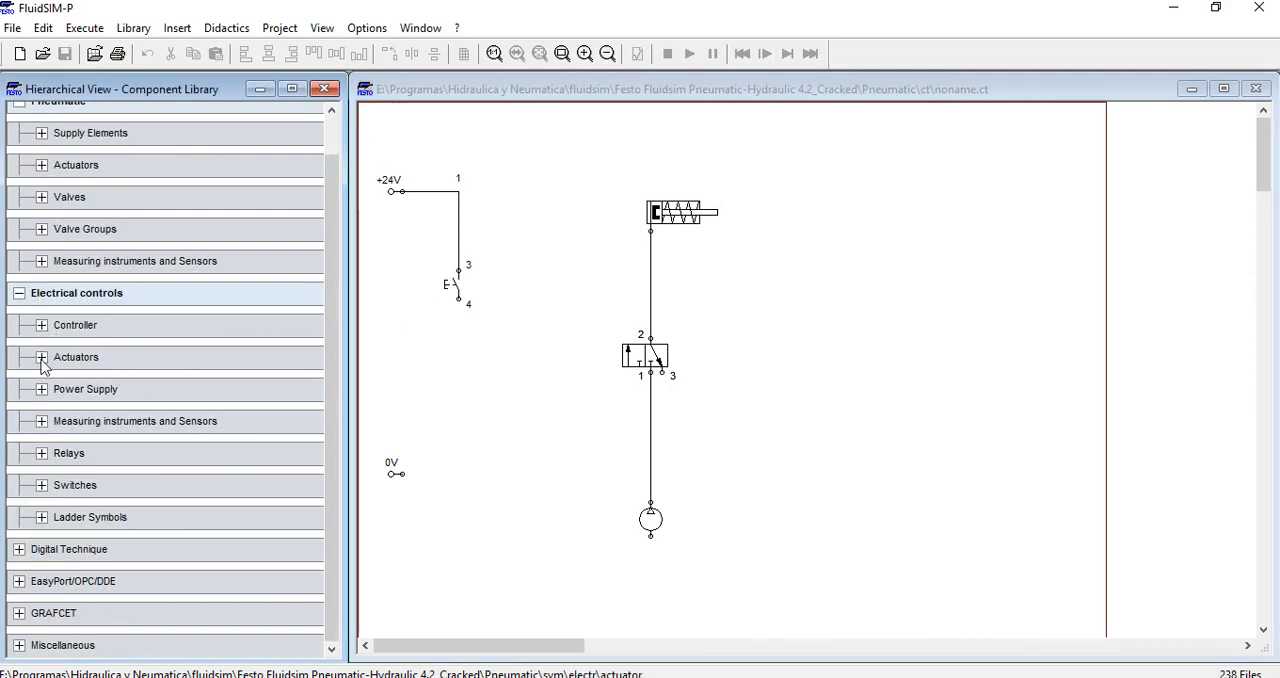
pyautogui.click(42, 358)
pyautogui.click(42, 357)
pyautogui.click(42, 326)
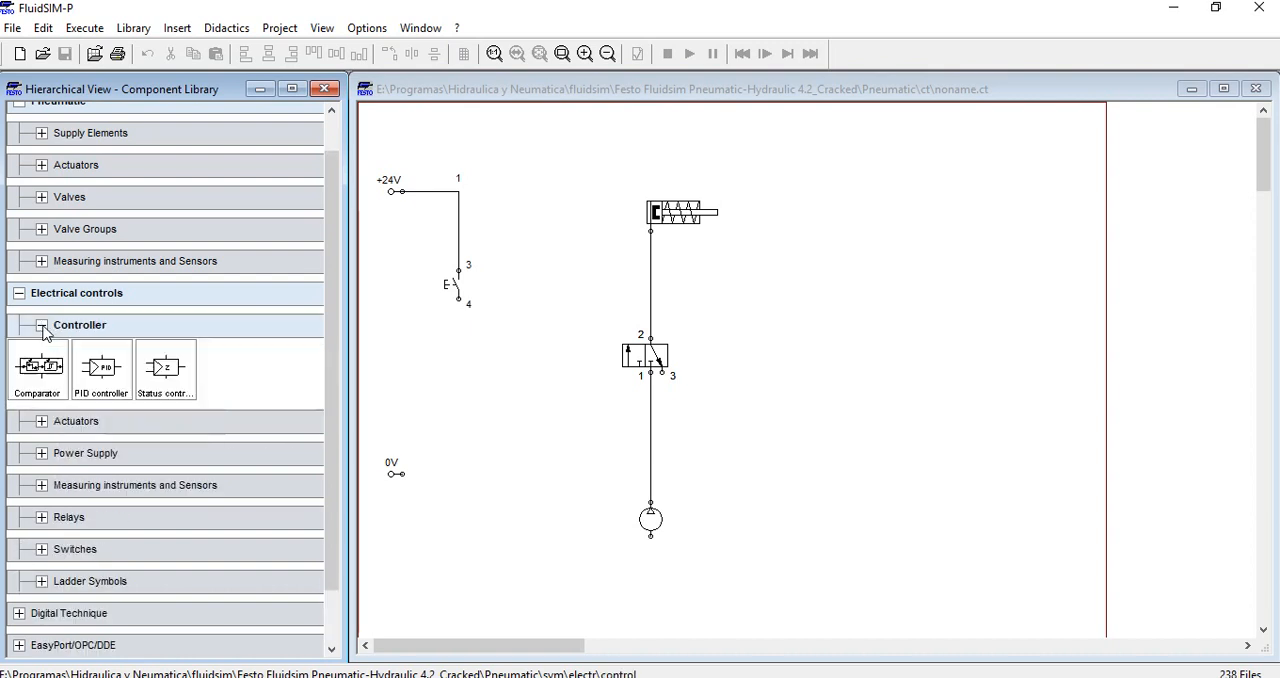
pyautogui.click(42, 326)
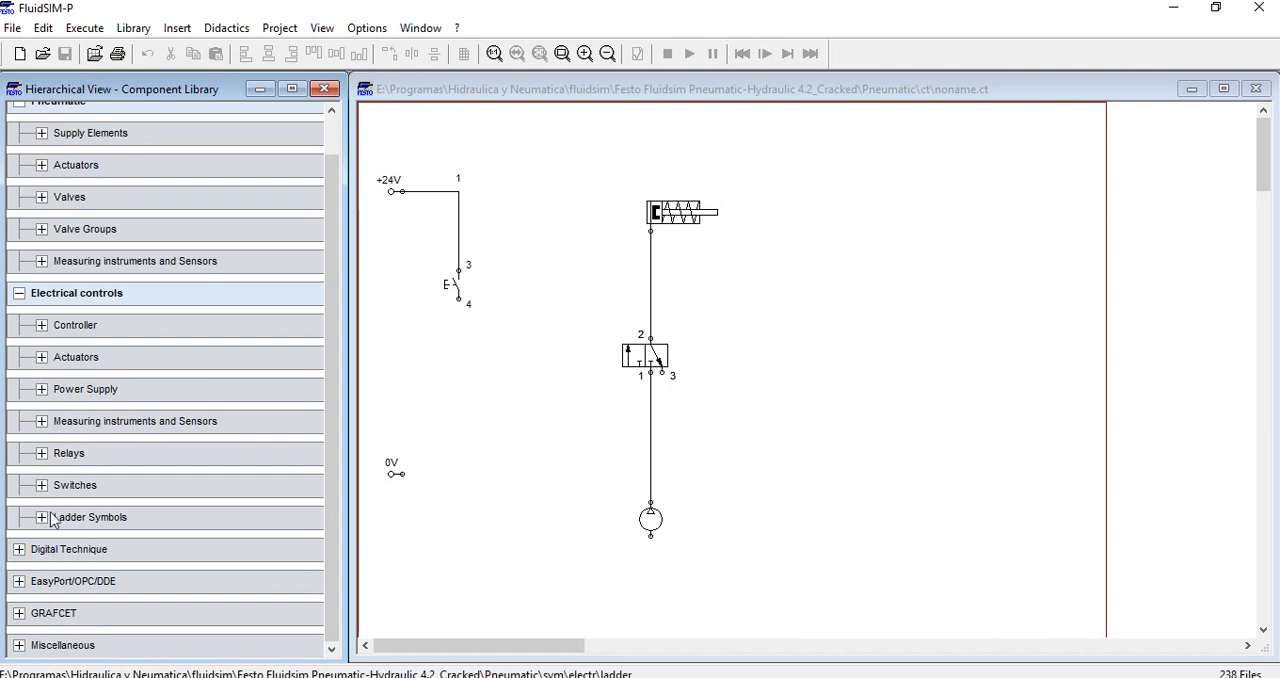
pyautogui.click(42, 422)
pyautogui.click(42, 422)
pyautogui.click(42, 390)
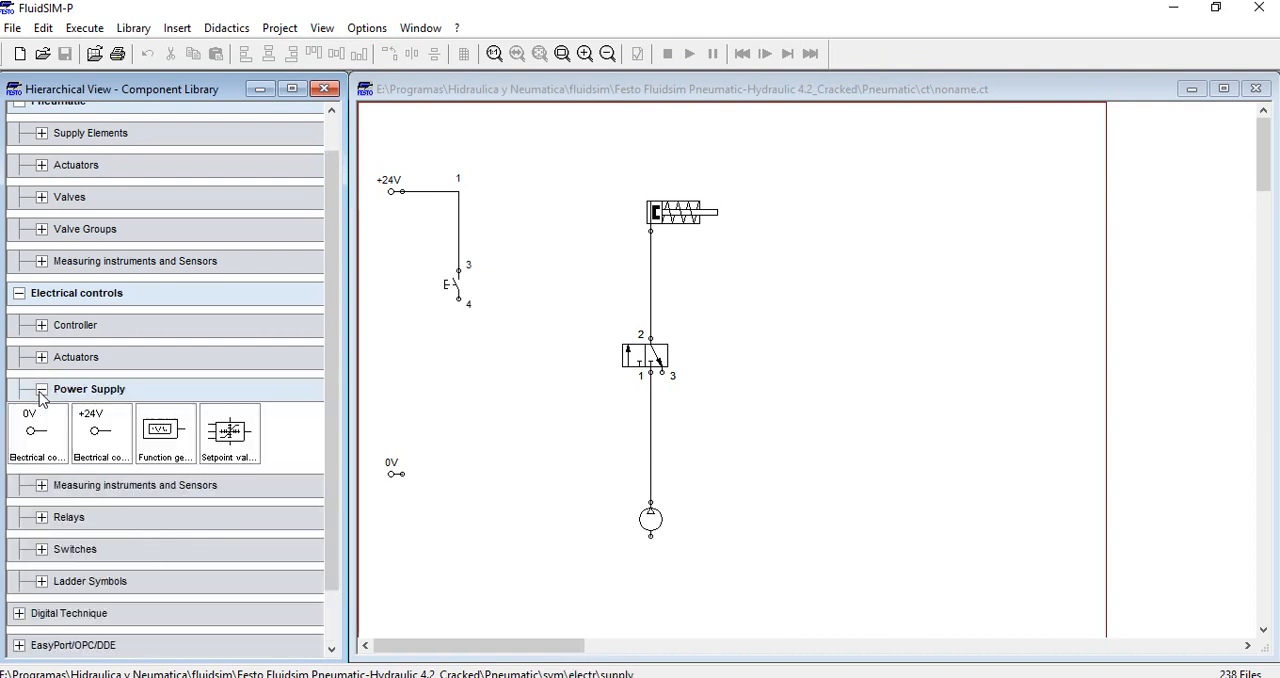
pyautogui.click(42, 390)
pyautogui.click(42, 357)
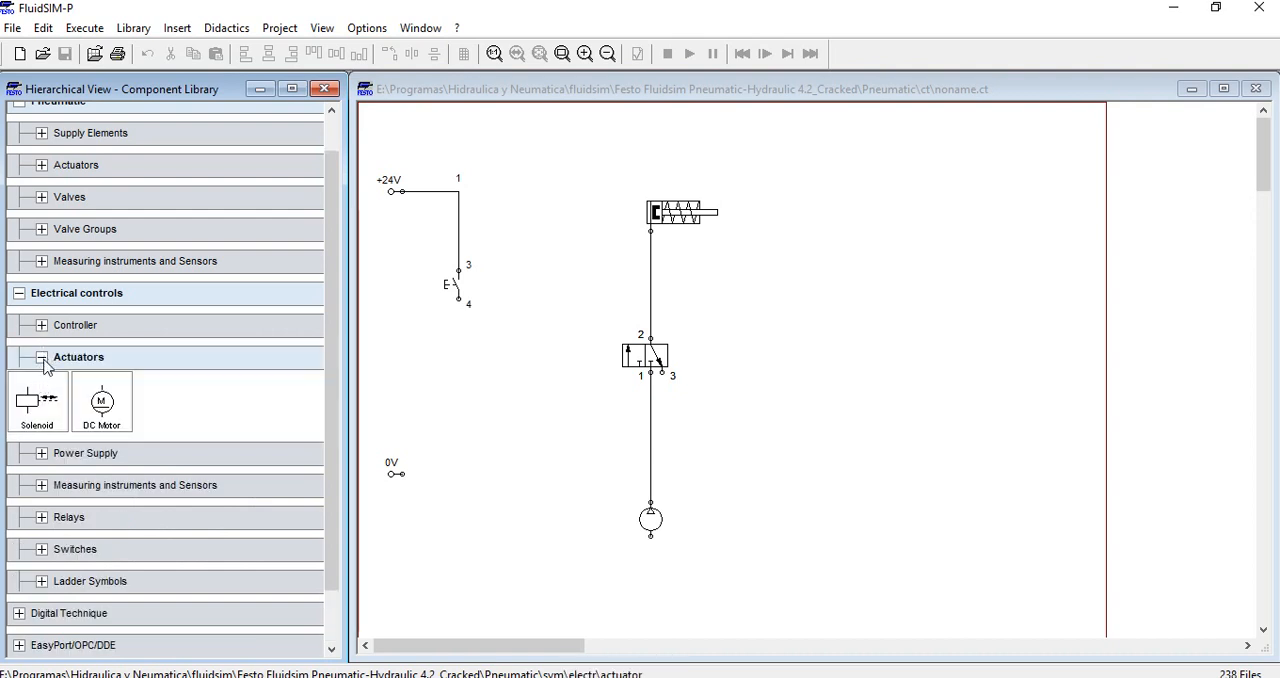
pyautogui.click(42, 357)
pyautogui.click(42, 325)
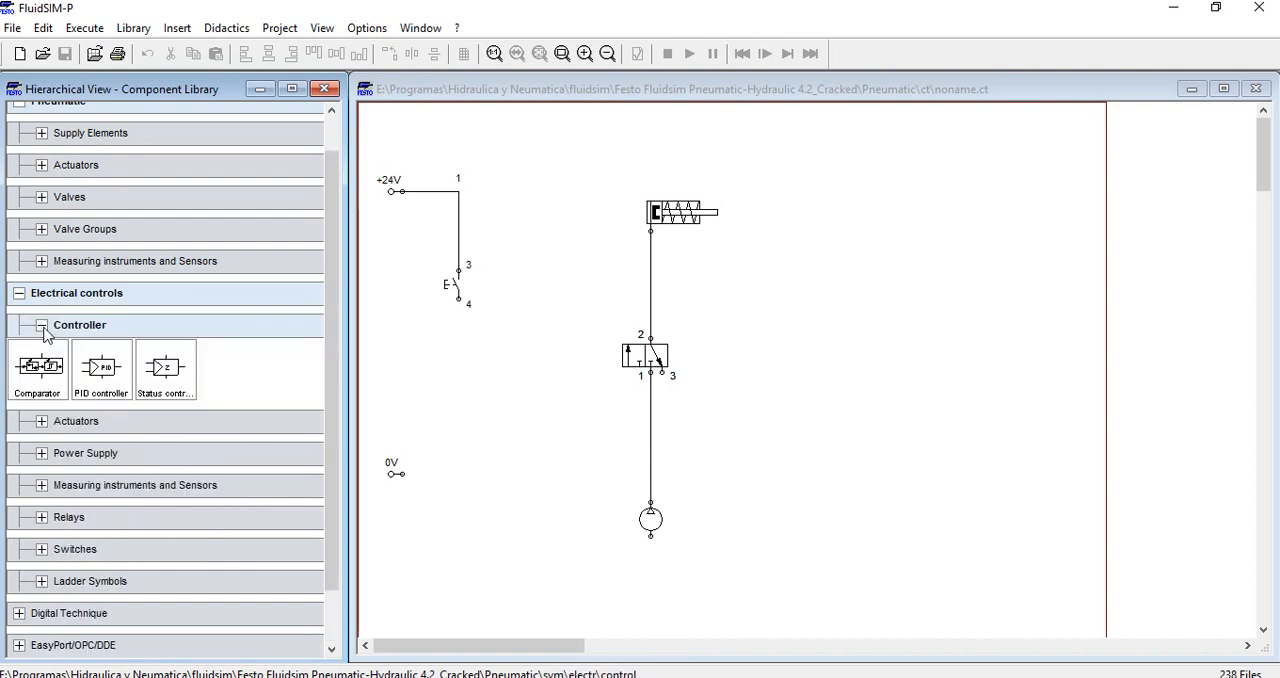
pyautogui.click(42, 325)
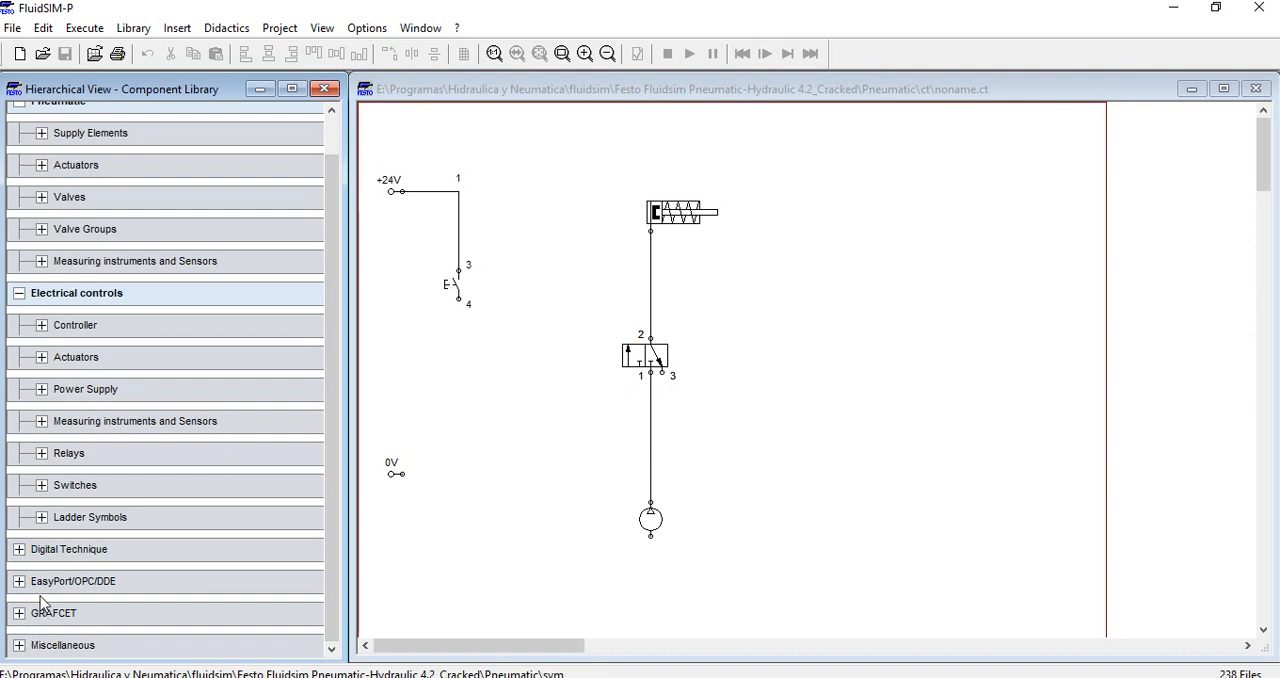
pyautogui.click(41, 517)
pyautogui.click(41, 517)
pyautogui.click(41, 485)
pyautogui.click(41, 485)
# Place a valve solenoid from the relays directly below the pushbutton, aligned with its terminal 4
pyautogui.click(41, 453)
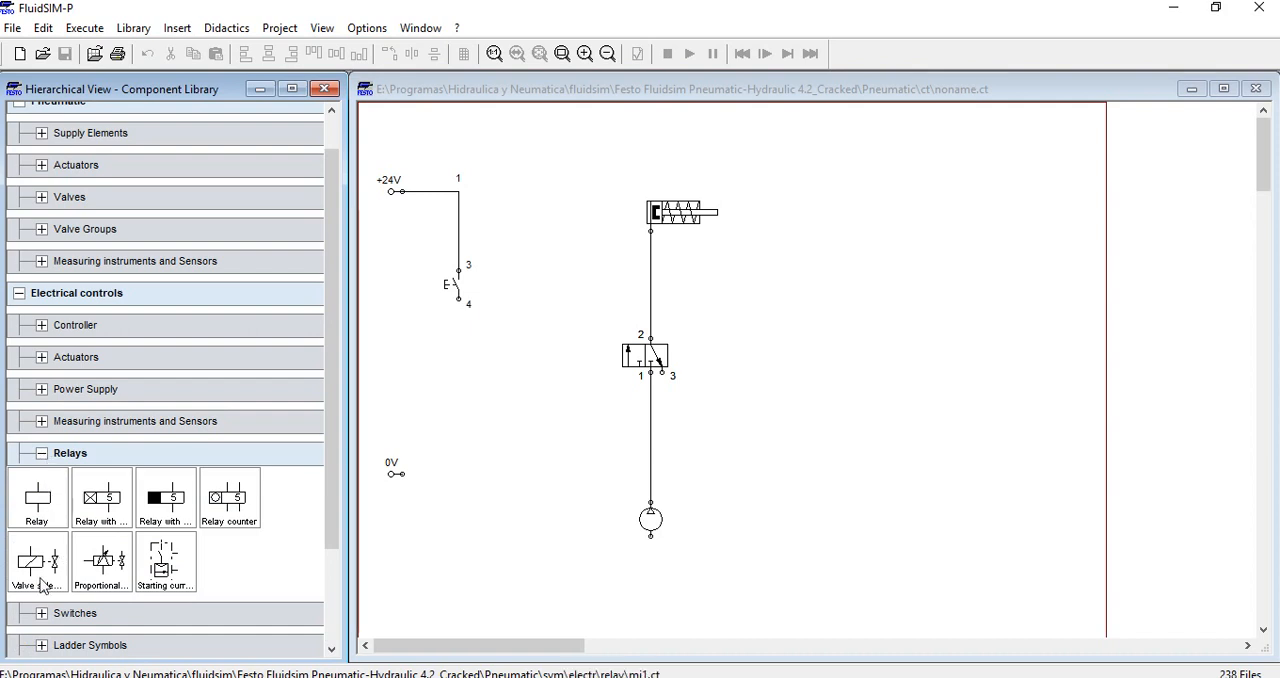
pyautogui.moveTo(40, 580); pyautogui.dragTo(529, 421)
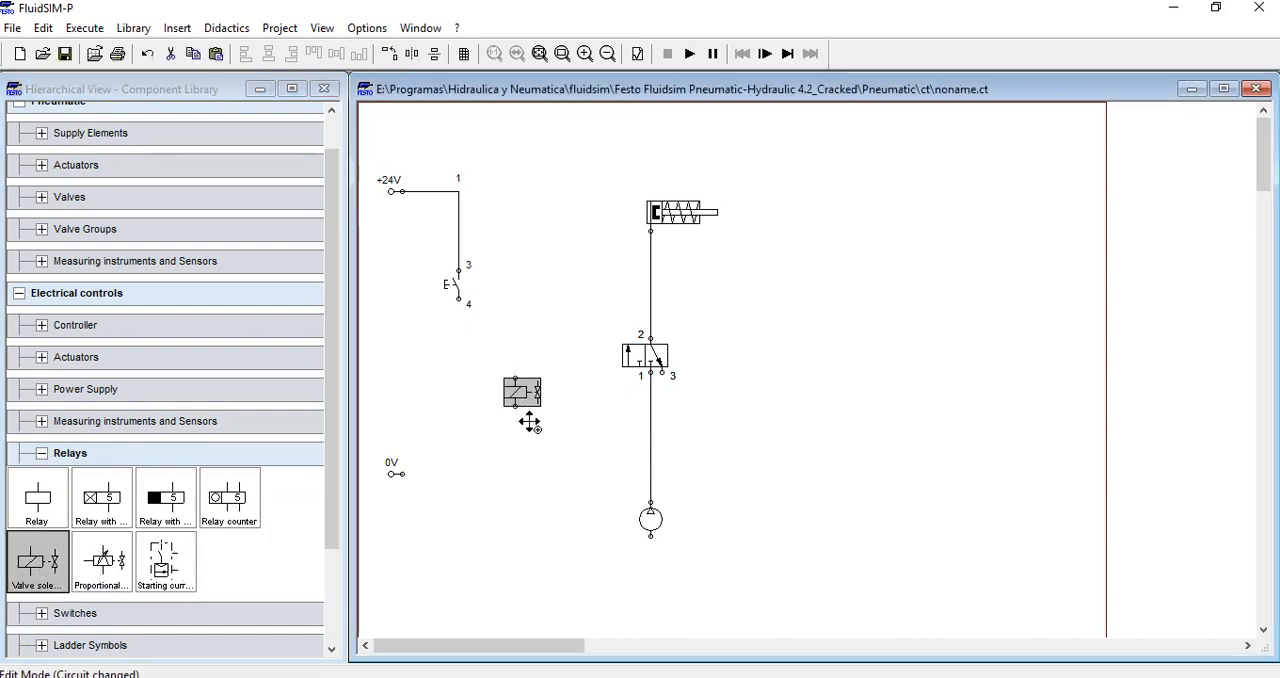
pyautogui.moveTo(567, 361)
pyautogui.mouseDown()
pyautogui.moveTo(512, 446)
pyautogui.moveTo(461, 467)
pyautogui.mouseUp()
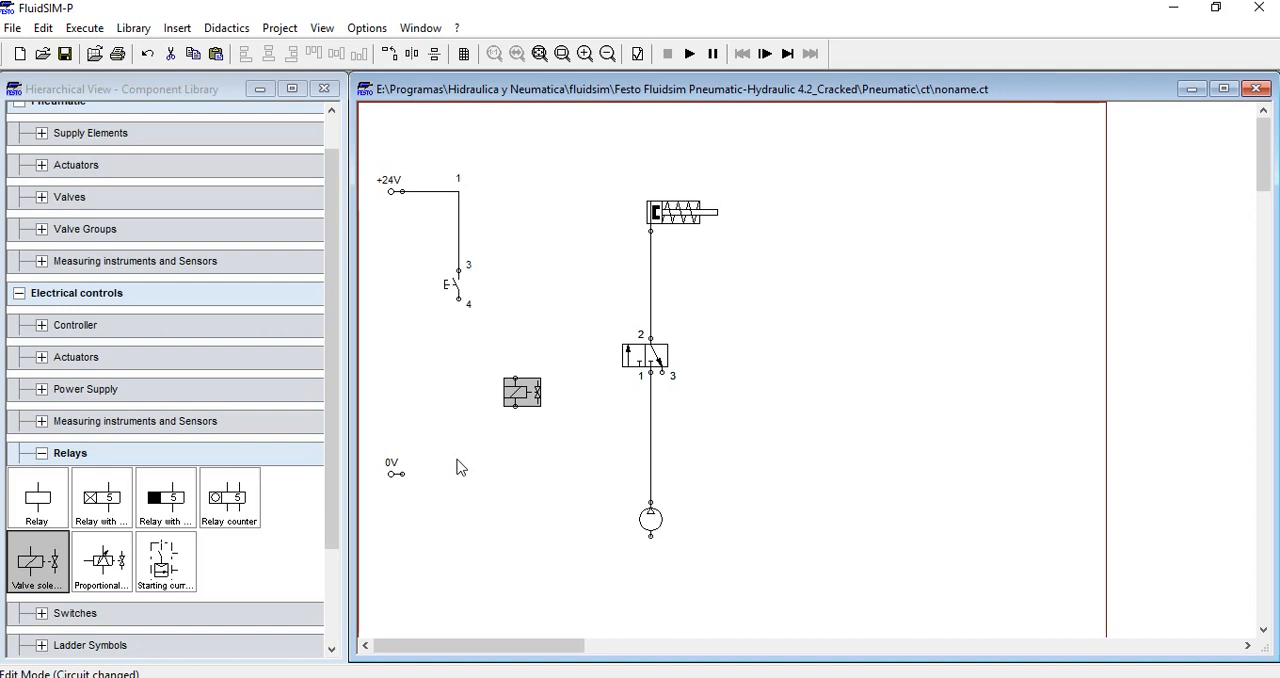
pyautogui.moveTo(515, 390); pyautogui.dragTo(459, 378)
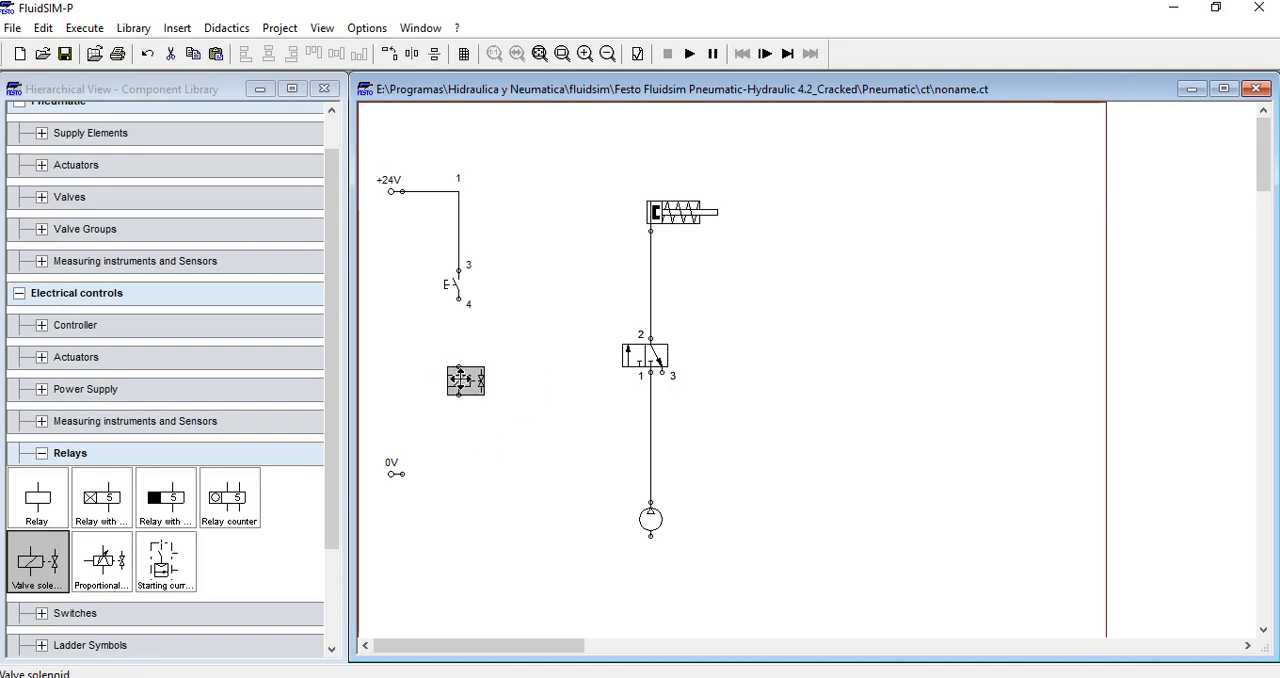
pyautogui.doubleClick(459, 379)
pyautogui.click(689, 414)
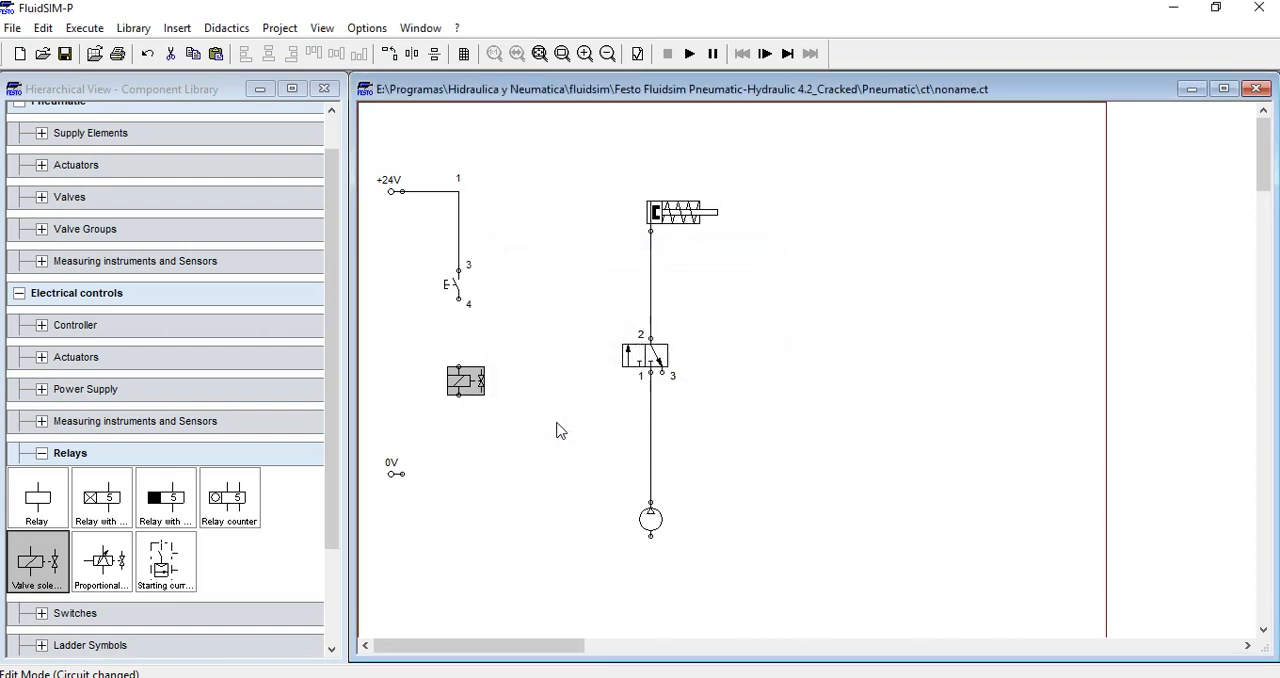
# Wire pushbutton terminal 4 to the valve solenoid's upper terminal and the solenoid's lower terminal to the 0V connection
pyautogui.click(526, 371)
pyautogui.moveTo(459, 300); pyautogui.dragTo(459, 367)
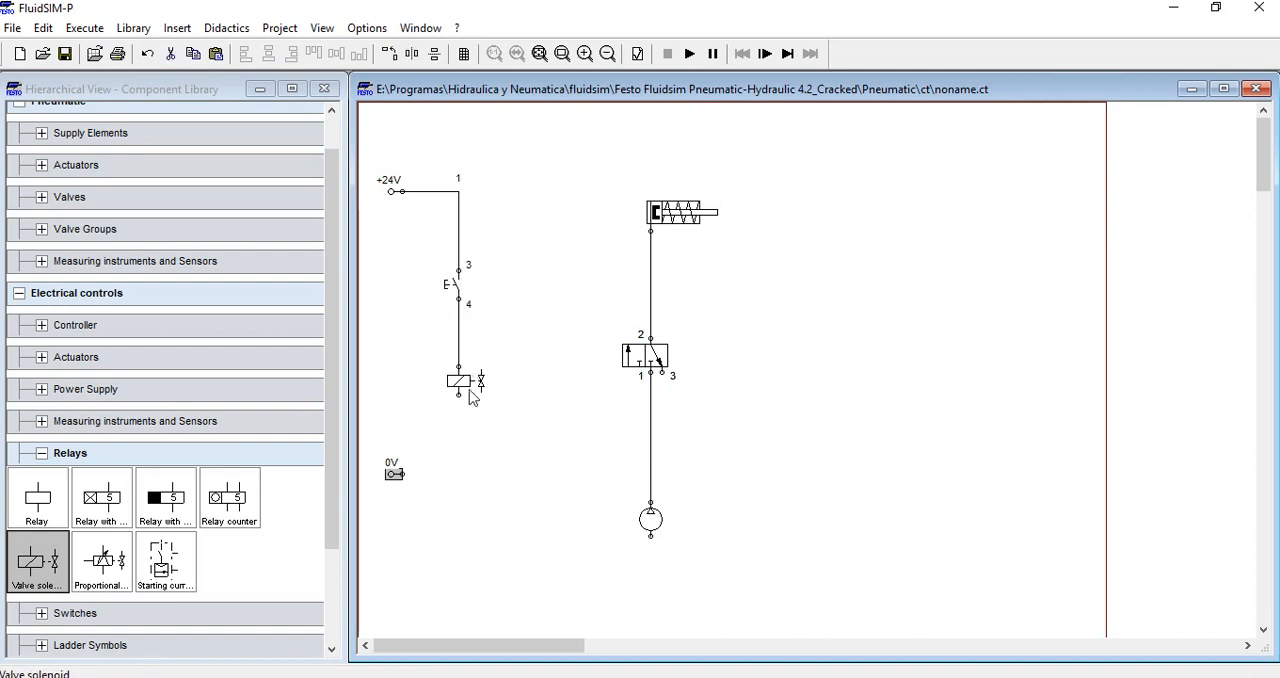
pyautogui.moveTo(459, 395); pyautogui.dragTo(402, 472)
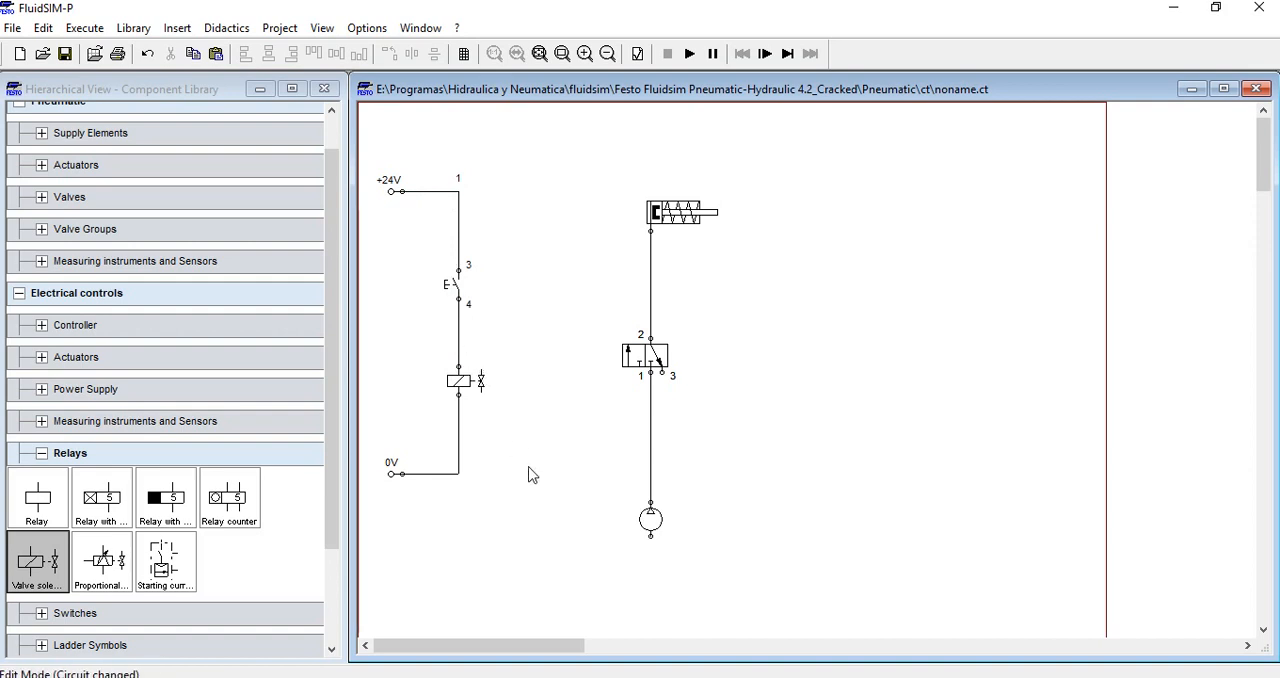
# Move the wired valve solenoid up, closer to the pushbutton and level with the 3/n way valve
pyautogui.moveTo(460, 382); pyautogui.dragTo(460, 364)
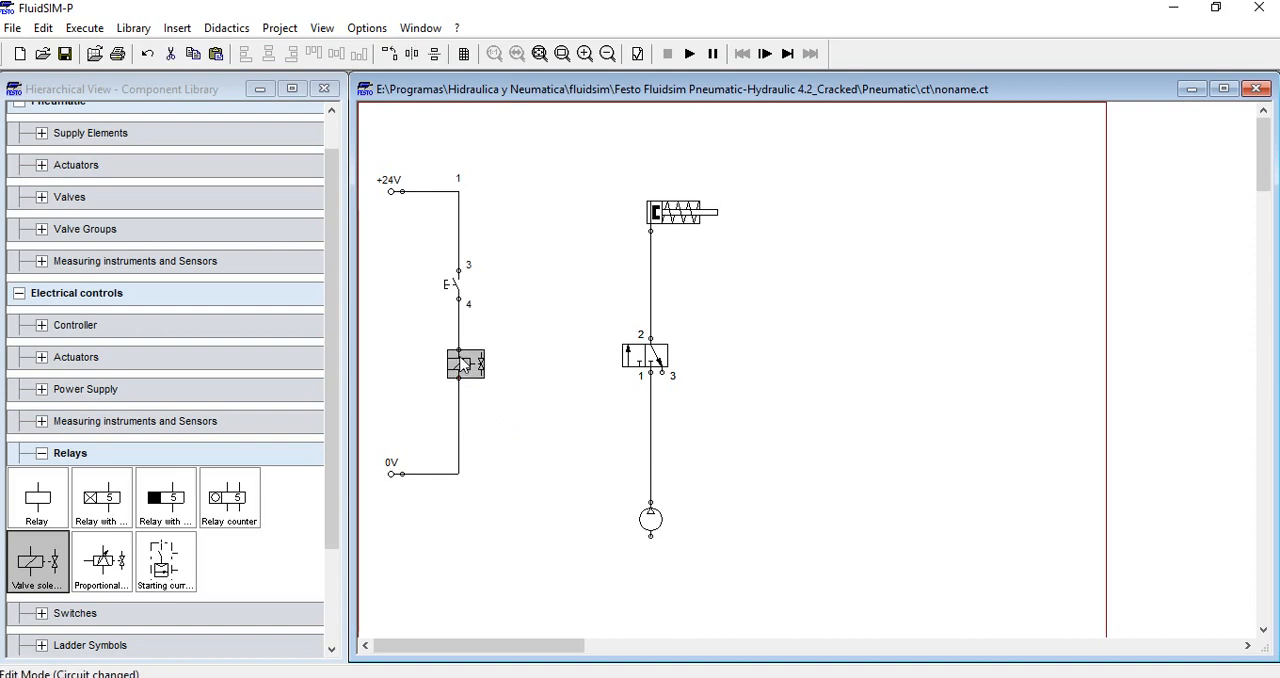
pyautogui.click(548, 409)
pyautogui.moveTo(458, 376); pyautogui.dragTo(458, 364)
pyautogui.click(558, 408)
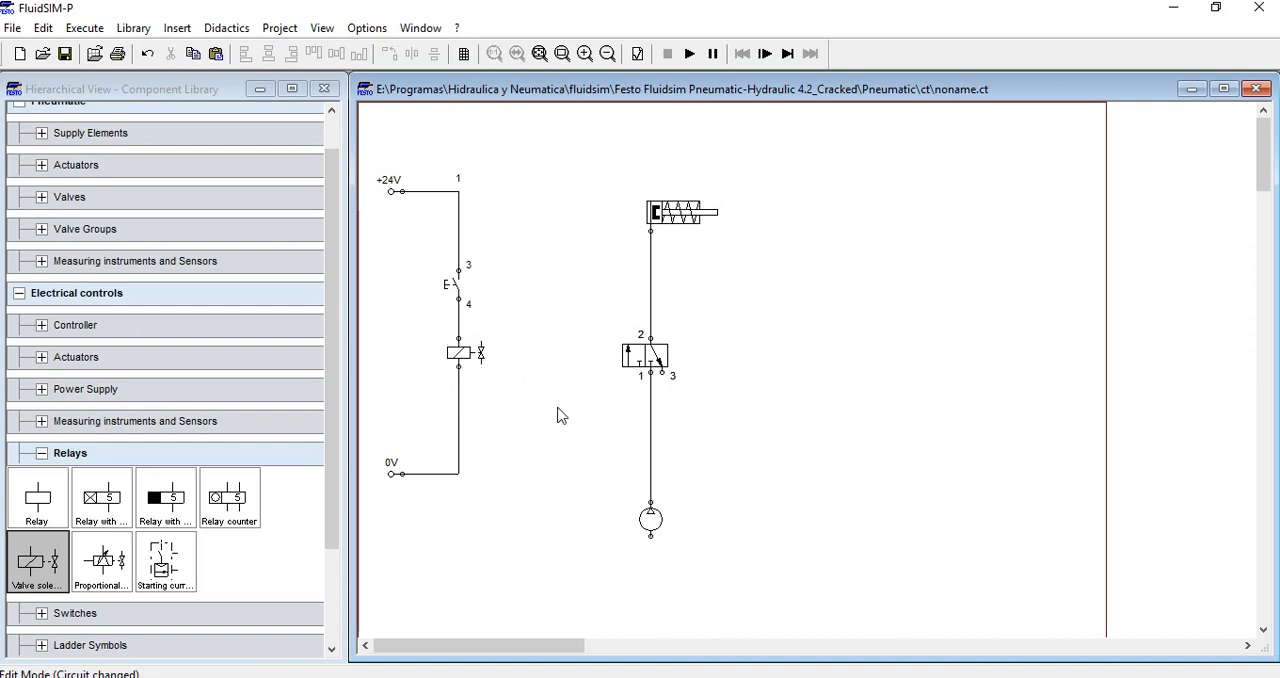
pyautogui.moveTo(741, 333); pyautogui.dragTo(758, 375)
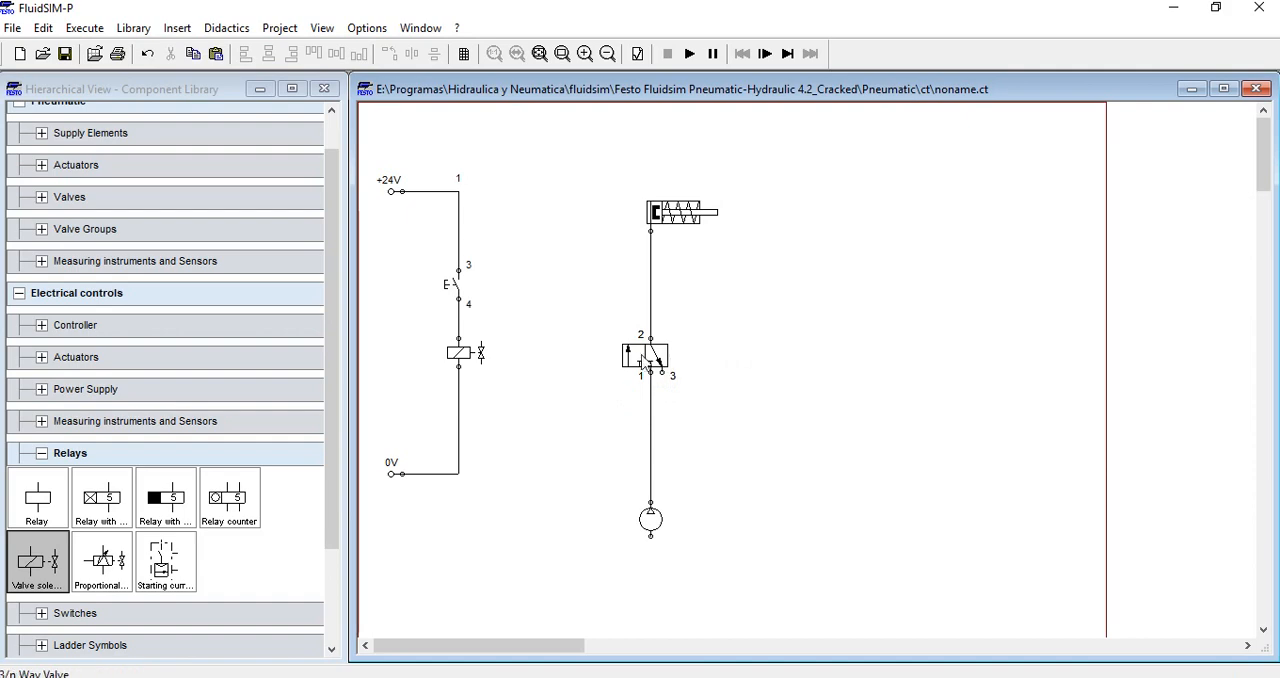
# Configure the 3/n way valve with an electrical solenoid as its left actuation
pyautogui.moveTo(640, 362)
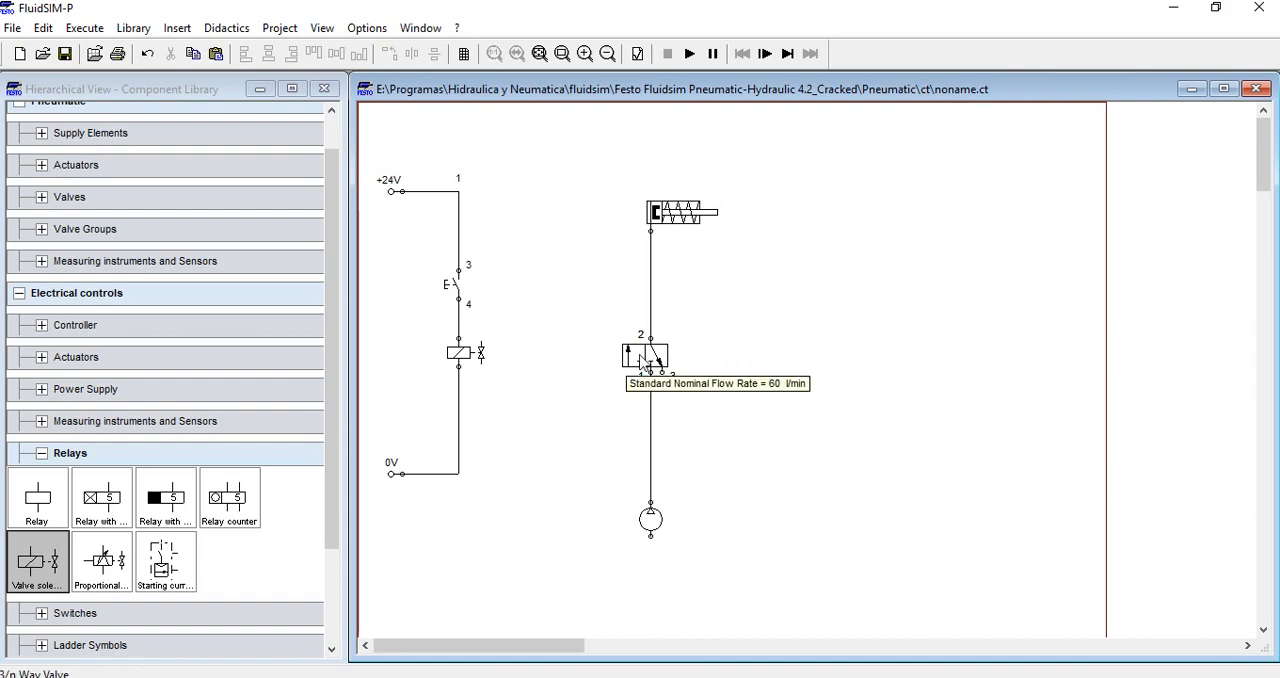
pyautogui.doubleClick(640, 362)
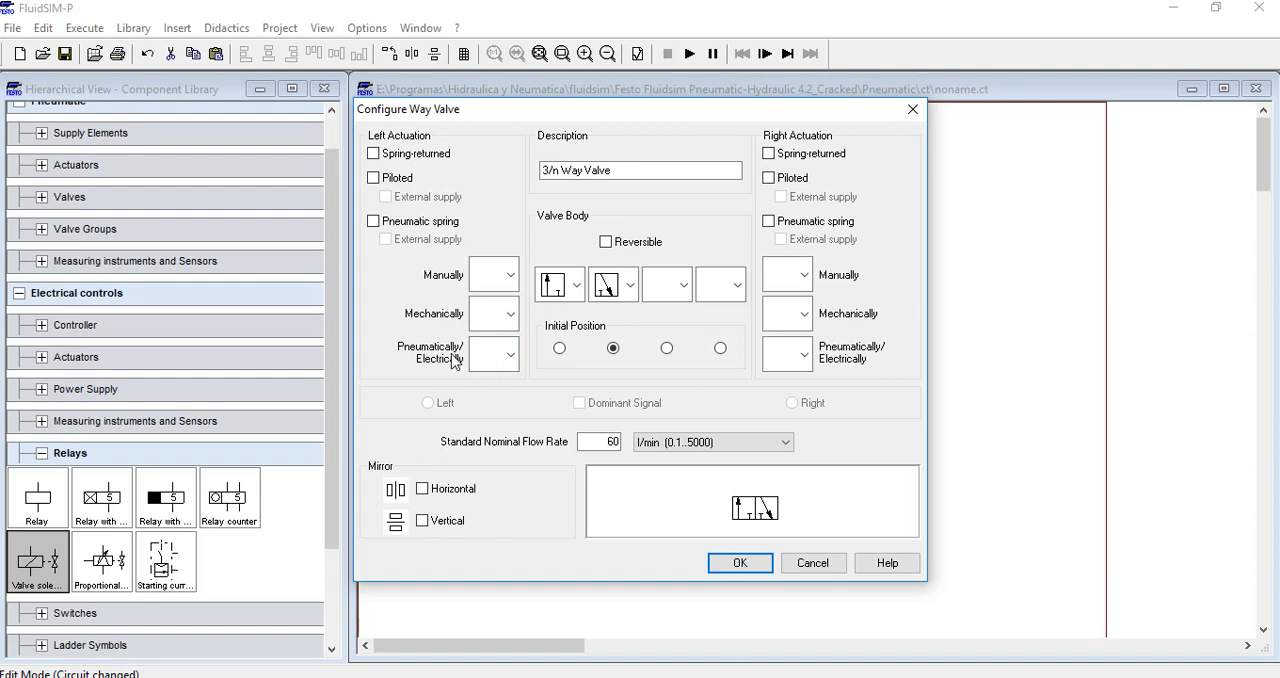
pyautogui.click(511, 356)
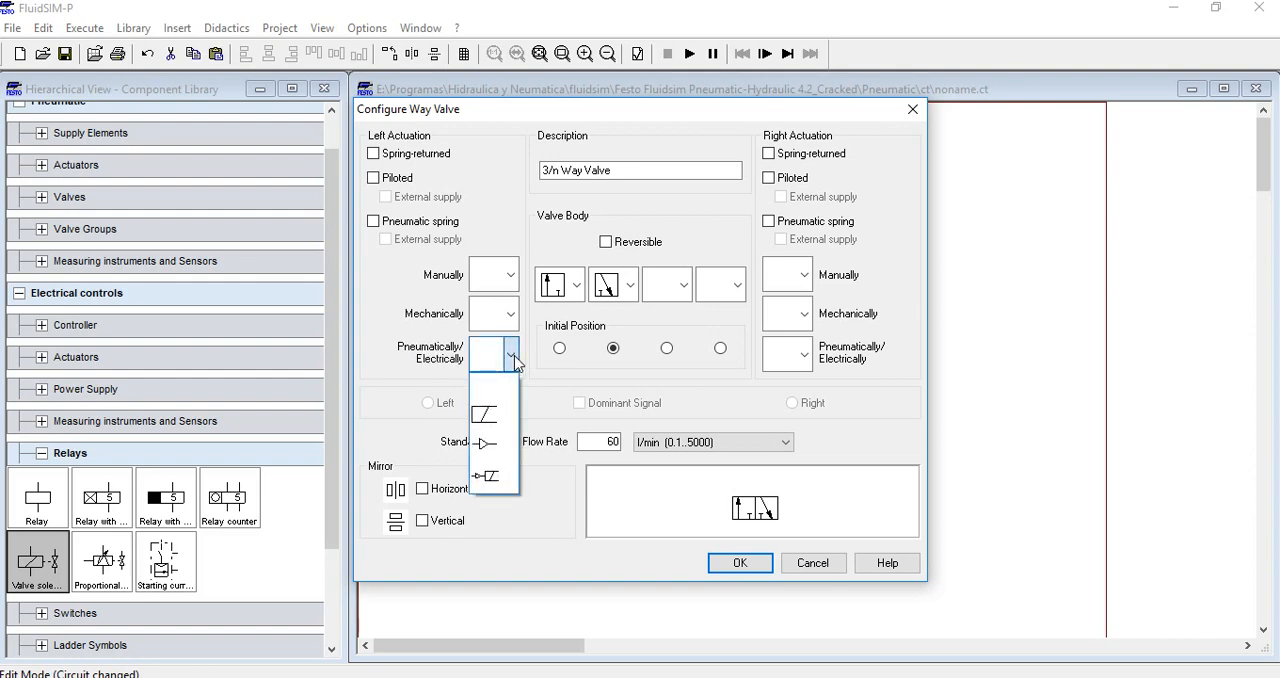
pyautogui.click(495, 413)
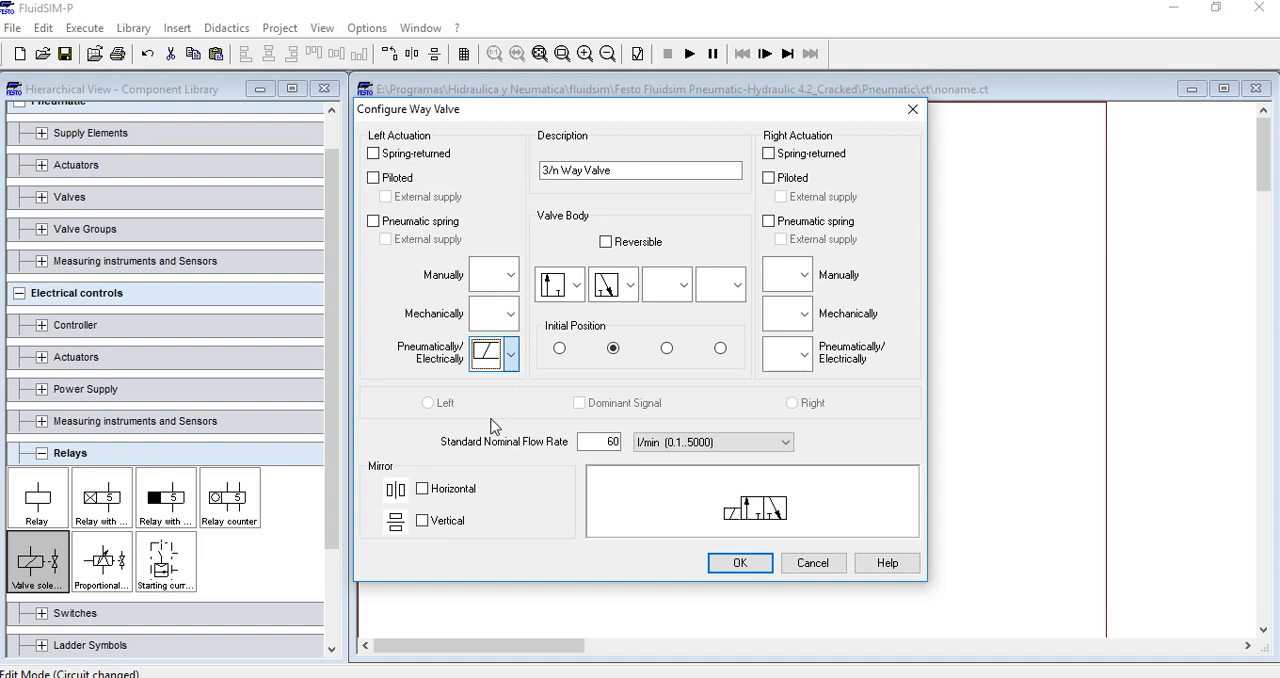
pyautogui.click(511, 356)
pyautogui.click(511, 356)
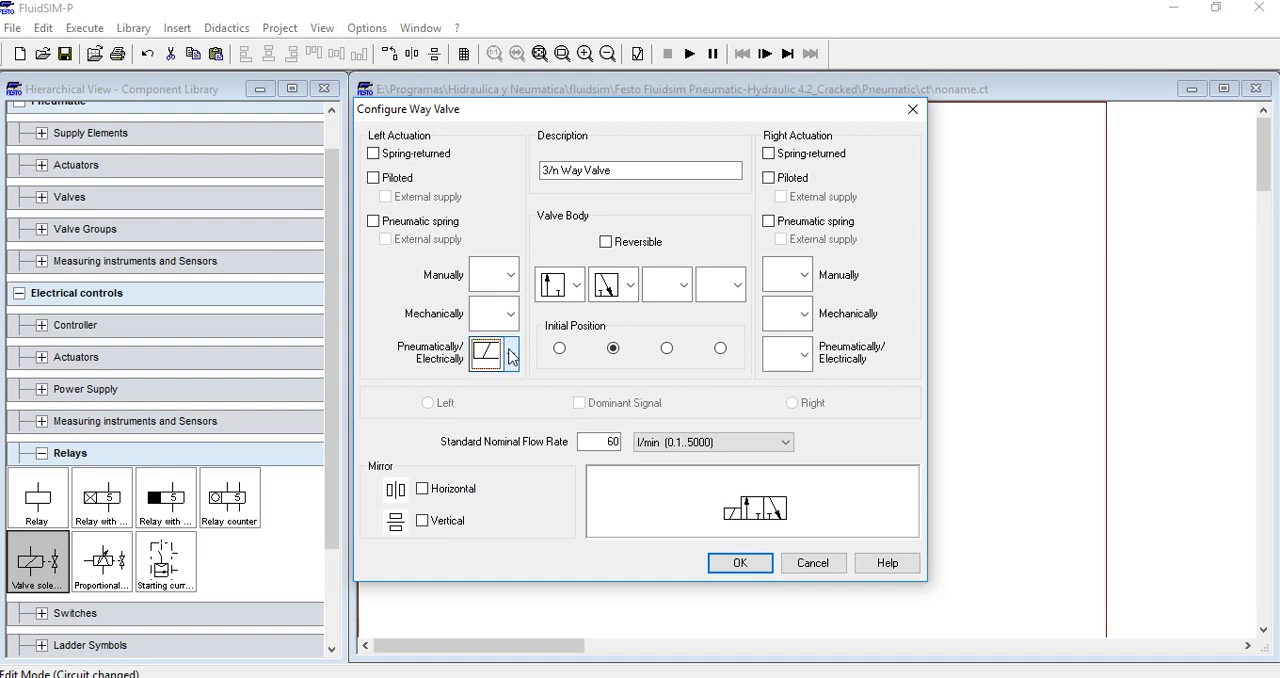
pyautogui.click(511, 356)
pyautogui.click(511, 356)
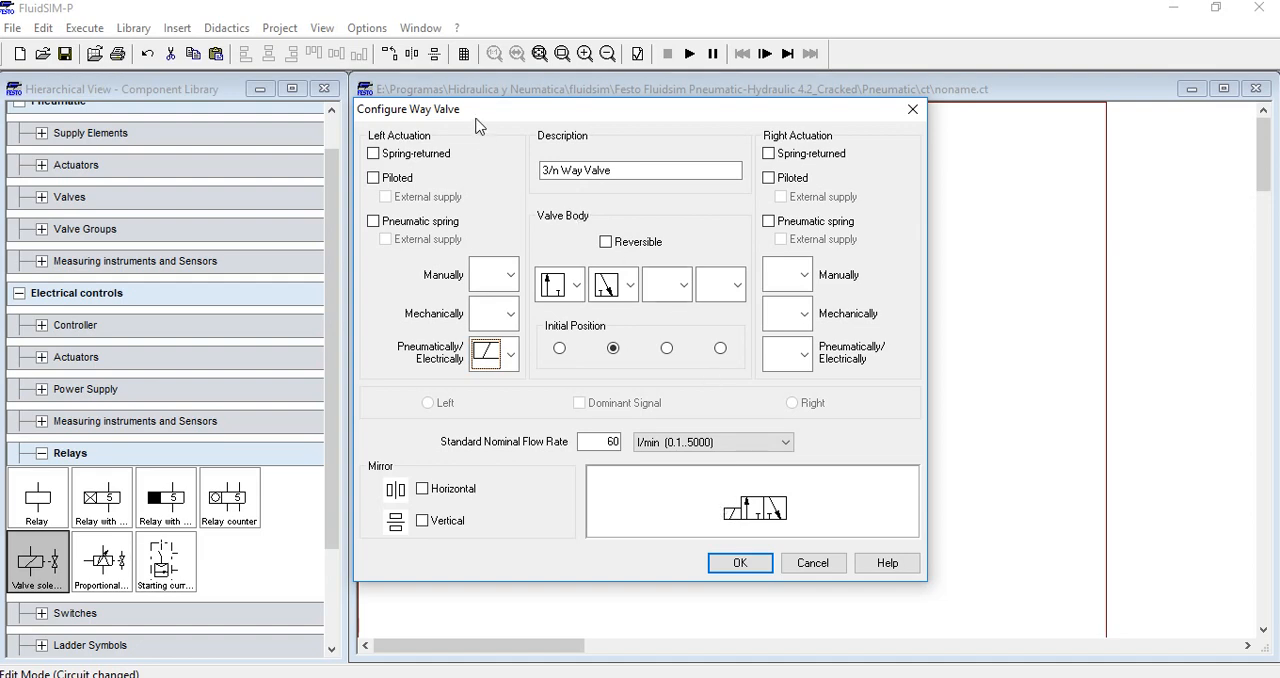
# Check the valve body options, keep the second position as the initial position, and apply the way valve configuration
pyautogui.moveTo(476, 125); pyautogui.dragTo(643, 143)
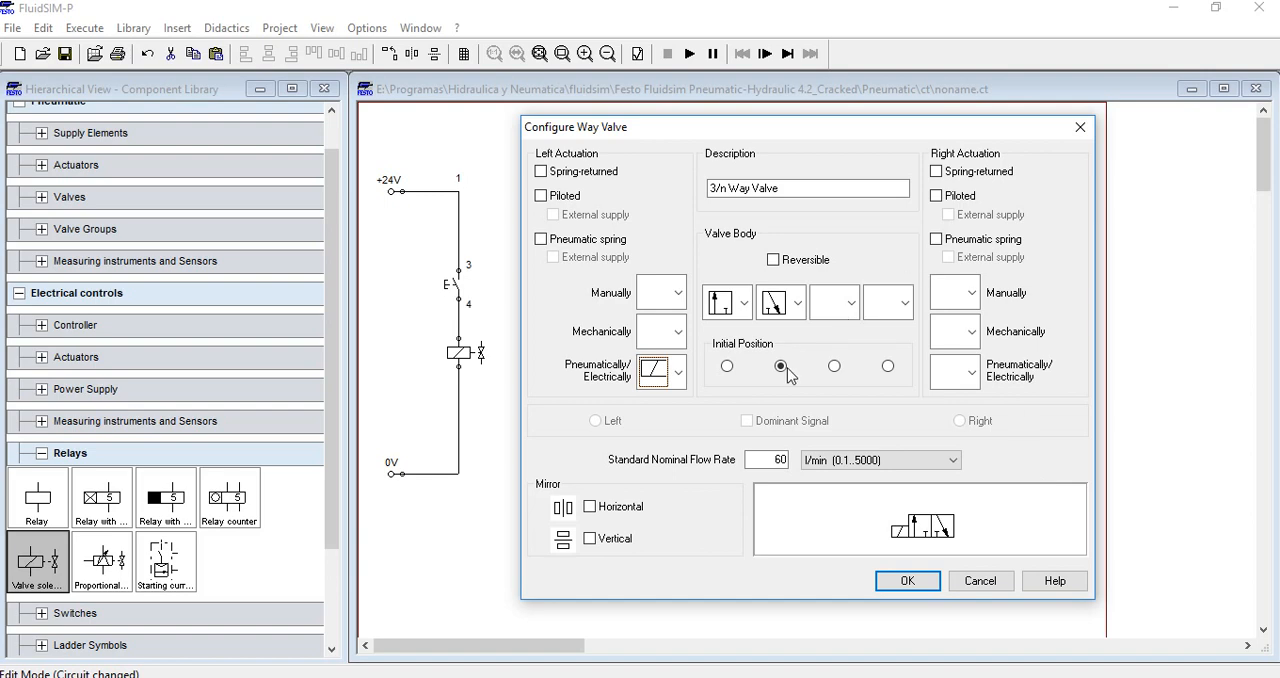
pyautogui.click(799, 304)
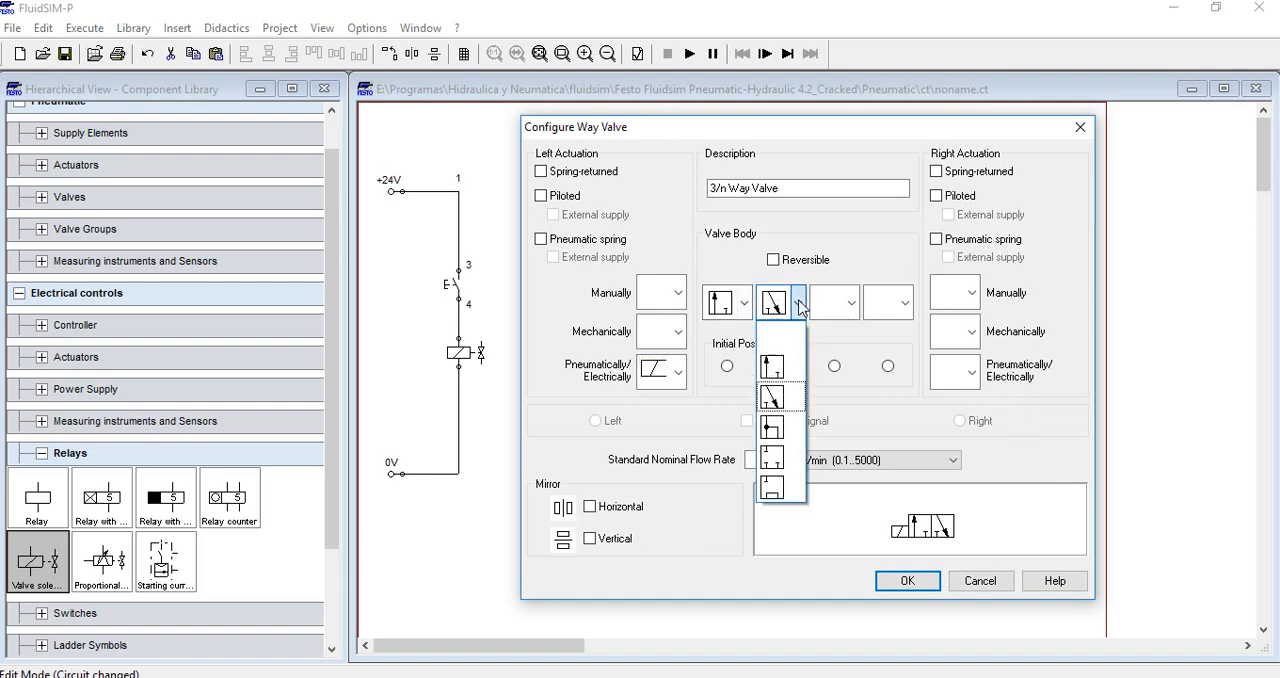
pyautogui.click(801, 305)
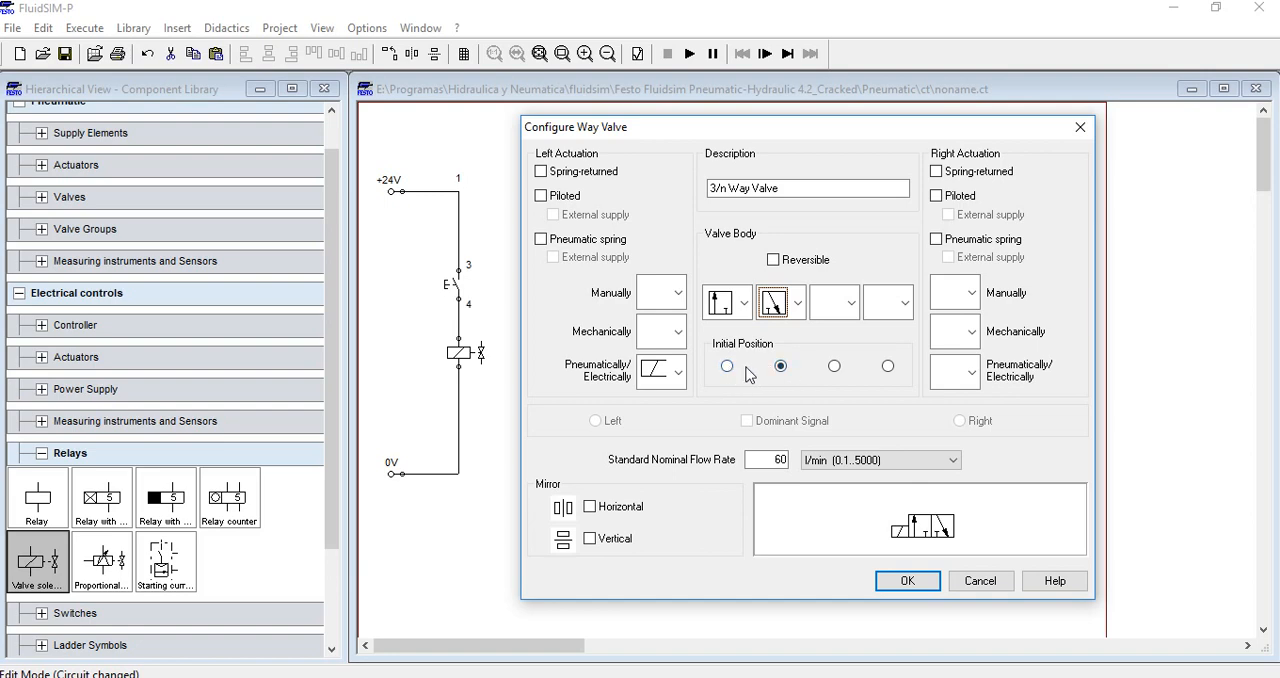
pyautogui.click(729, 368)
pyautogui.click(781, 368)
pyautogui.click(798, 304)
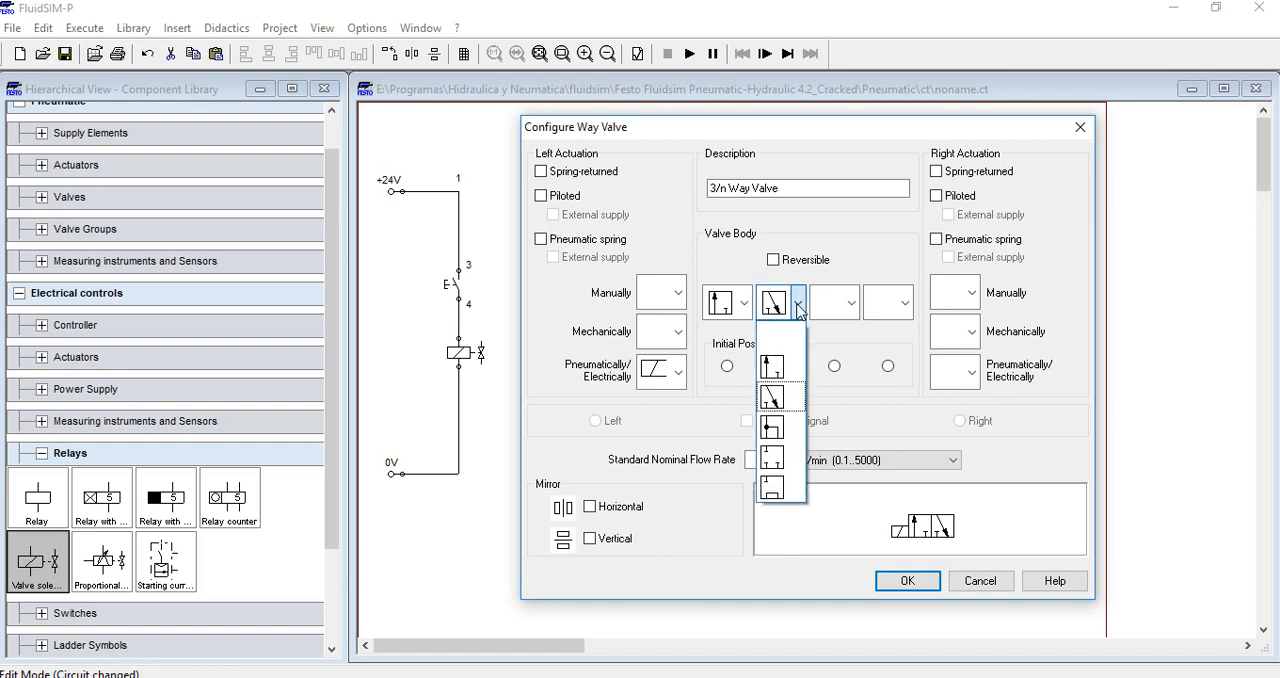
pyautogui.click(798, 304)
pyautogui.click(745, 304)
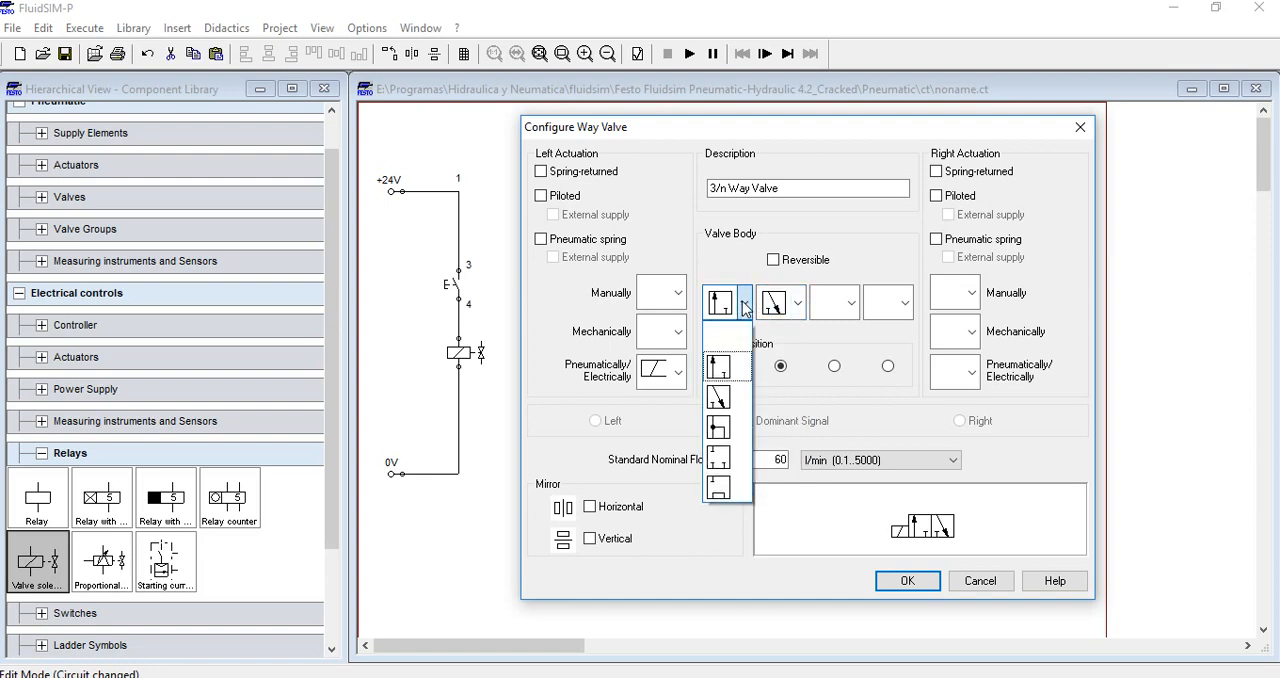
pyautogui.click(745, 305)
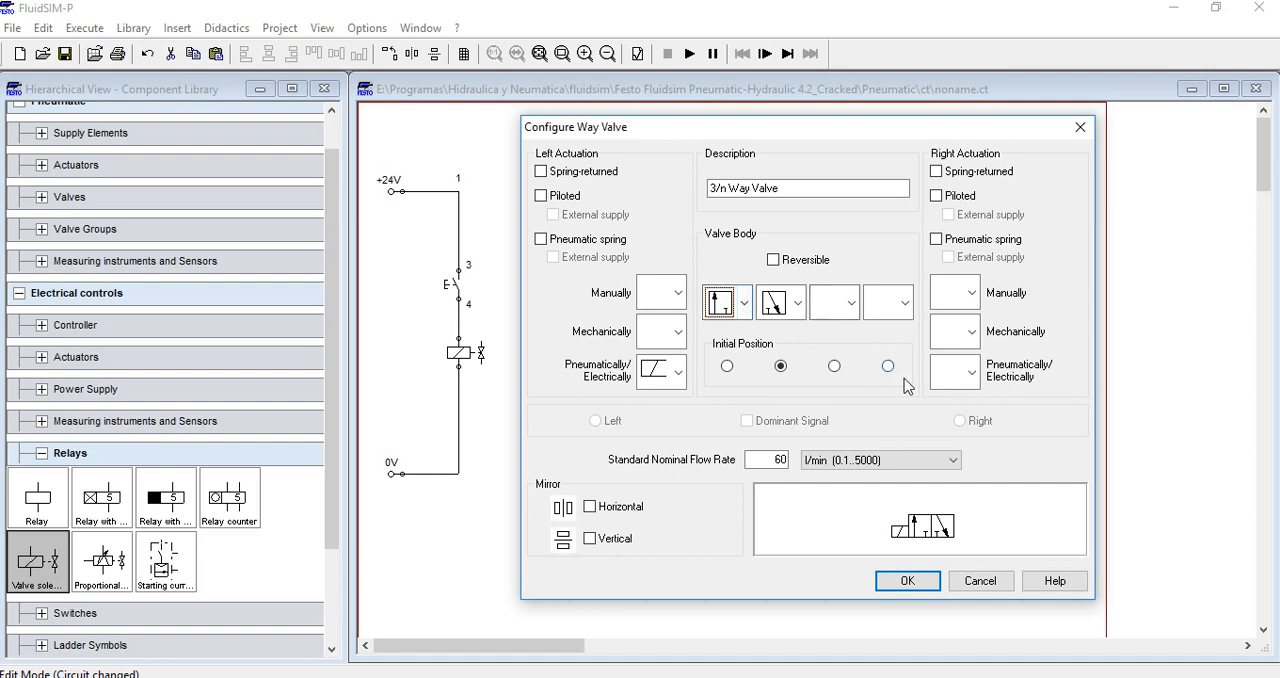
pyautogui.click(907, 581)
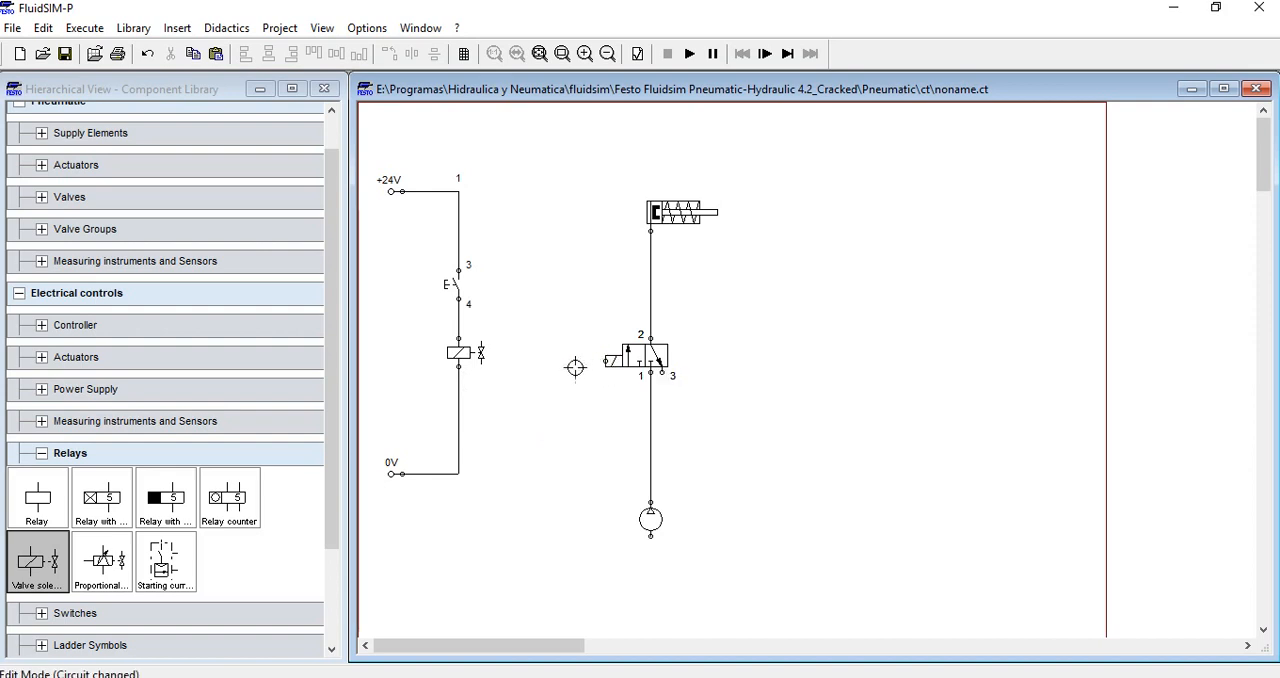
# Label the valve solenoid in the electrical circuit S1
pyautogui.click(486, 364)
pyautogui.click(551, 363)
pyautogui.click(485, 358)
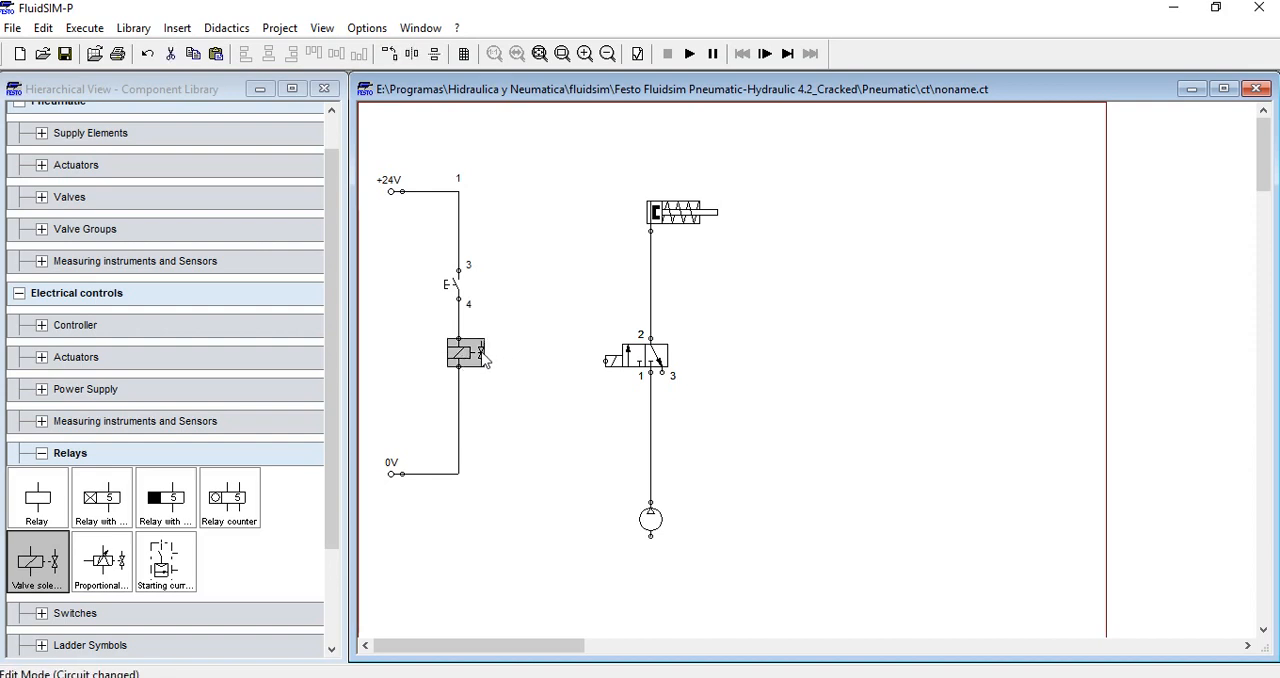
pyautogui.doubleClick(485, 360)
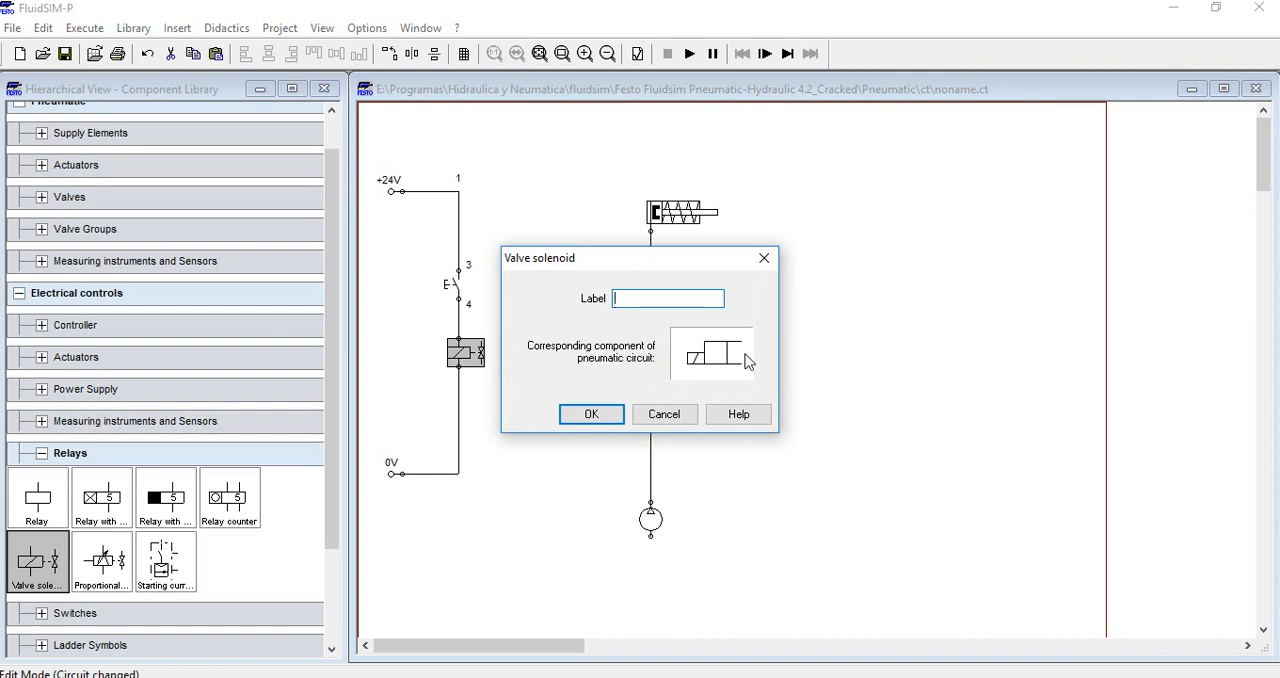
pyautogui.write('S')
pyautogui.moveTo(676, 262); pyautogui.dragTo(899, 270)
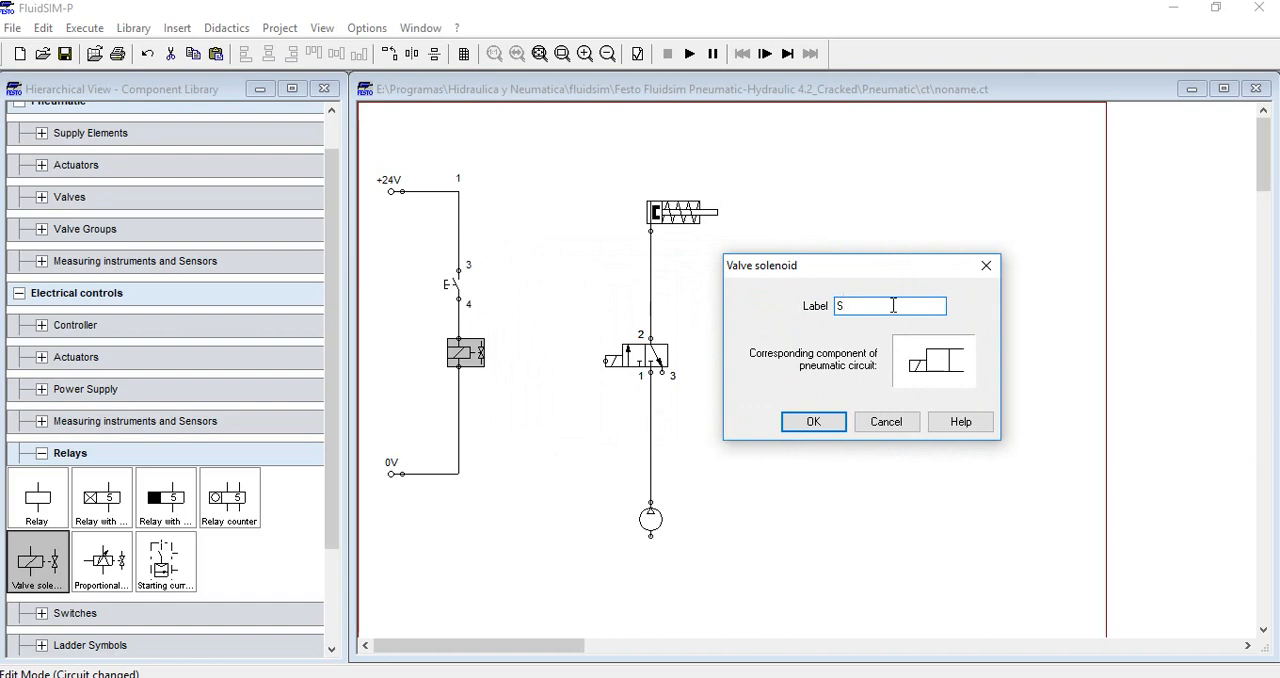
pyautogui.write('1')
pyautogui.press('Return')
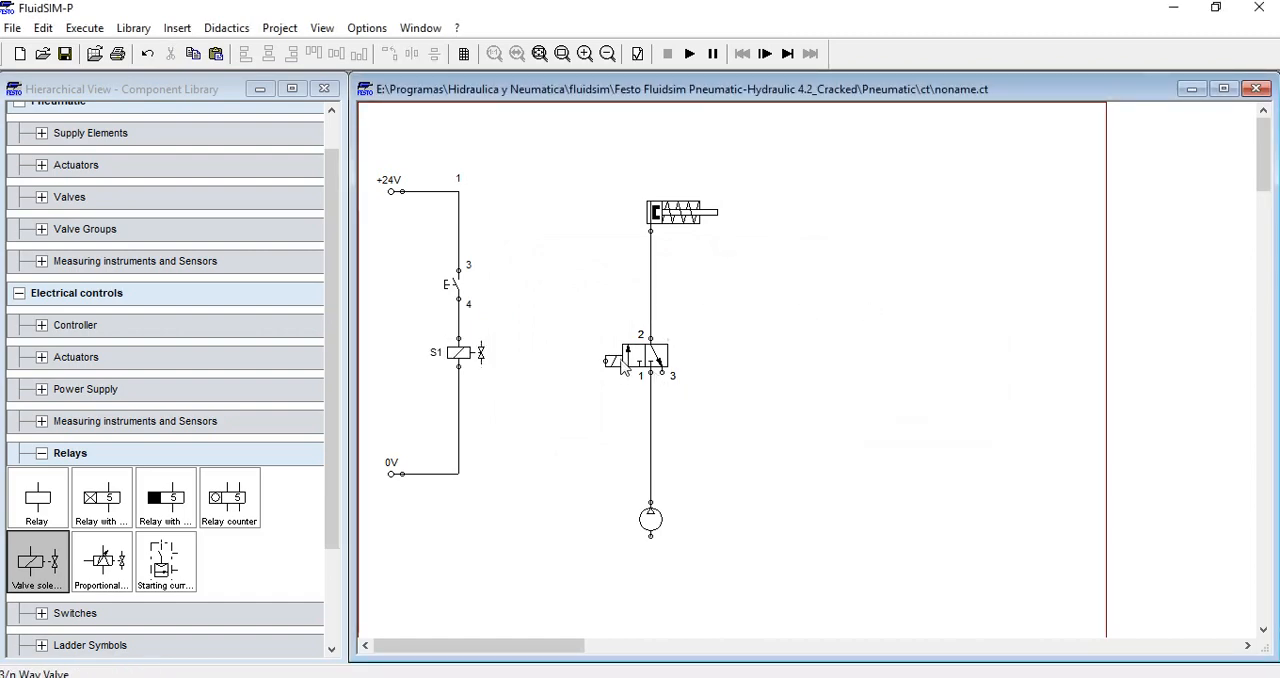
# Label the solenoid connection of the 3/n way valve S1
pyautogui.doubleClick(606, 359)
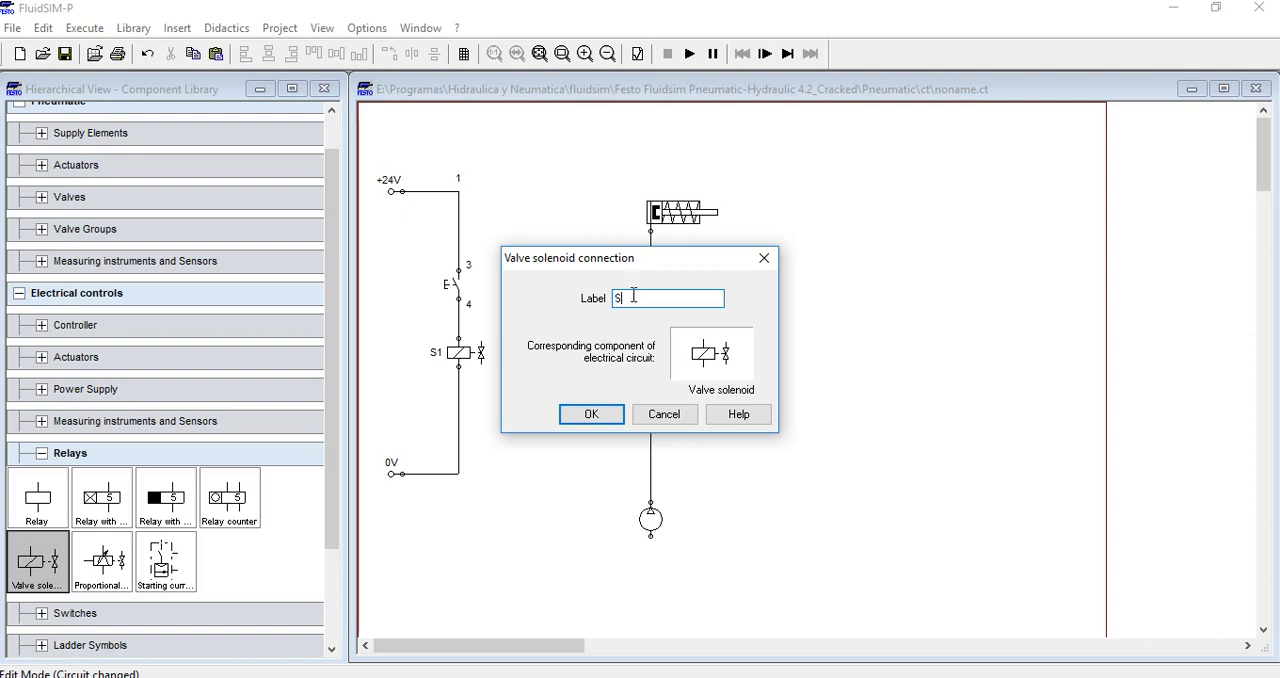
pyautogui.press('Return')
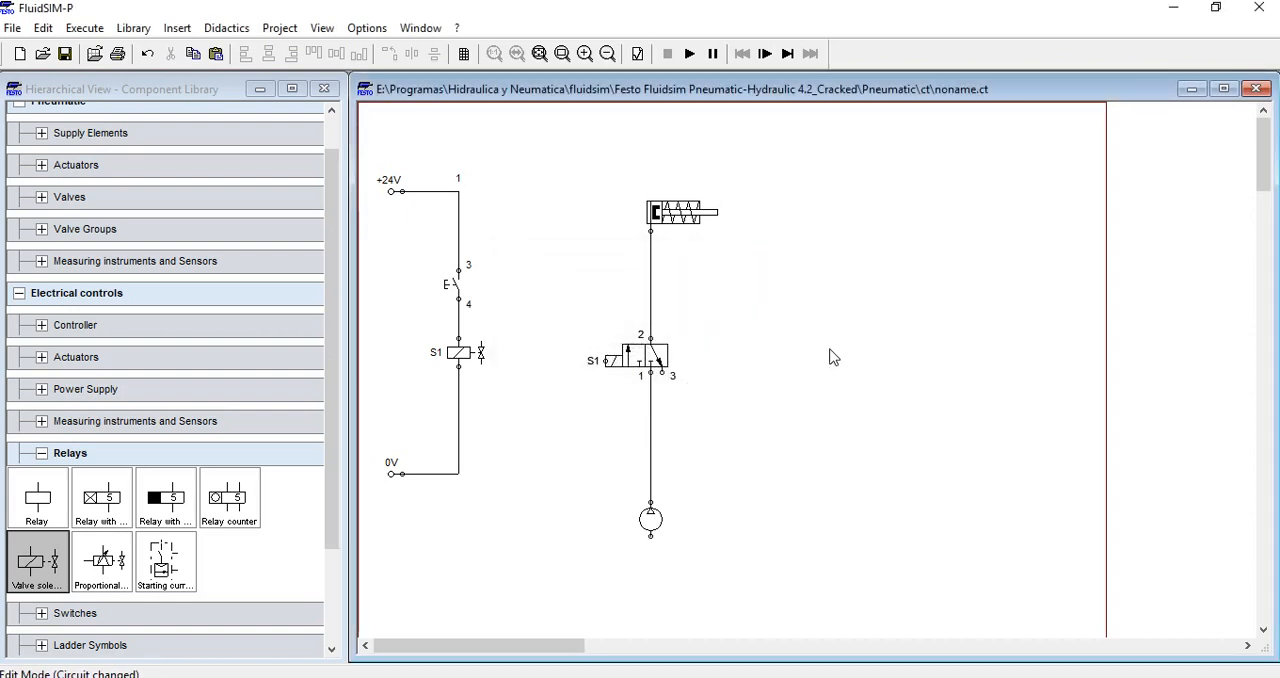
pyautogui.moveTo(541, 326); pyautogui.dragTo(405, 400)
pyautogui.click(524, 390)
pyautogui.moveTo(520, 336); pyautogui.dragTo(427, 384)
pyautogui.click(569, 388)
pyautogui.moveTo(561, 331); pyautogui.dragTo(622, 396)
pyautogui.moveTo(843, 176); pyautogui.dragTo(855, 482)
# Move the whole electrical circuit slightly down so it lines up better with the pneumatic circuit
pyautogui.moveTo(534, 148); pyautogui.dragTo(368, 554)
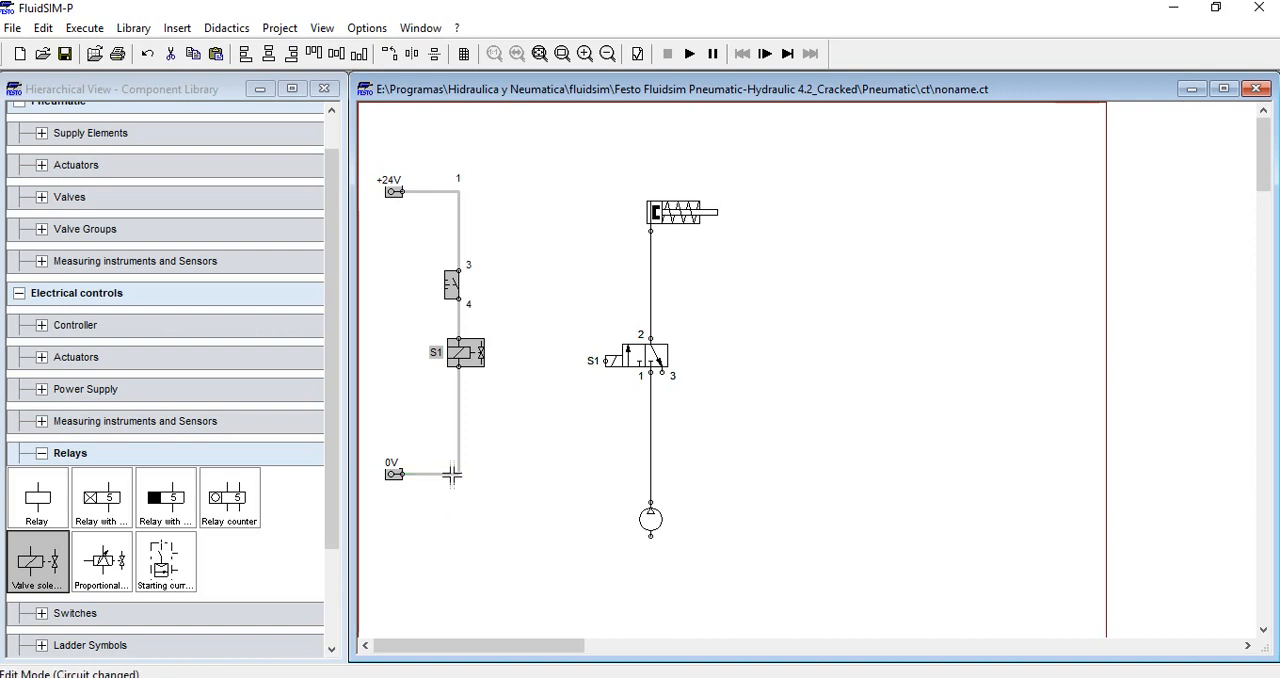
pyautogui.moveTo(469, 352); pyautogui.dragTo(475, 392)
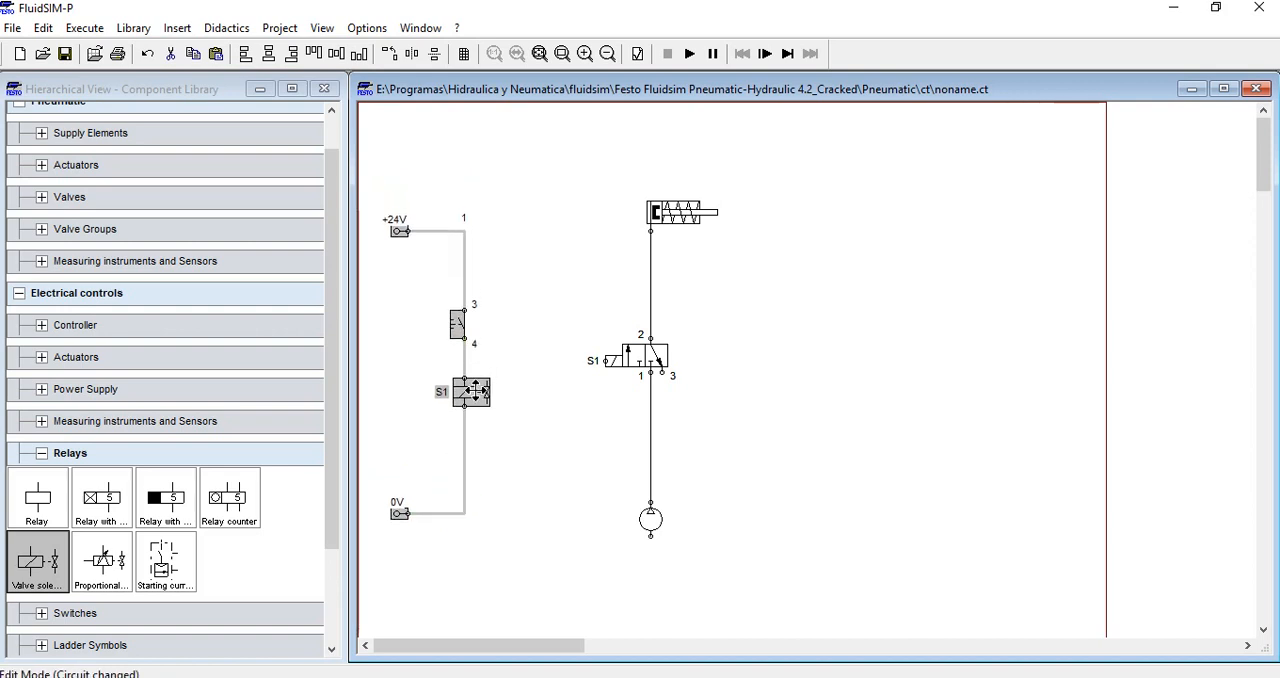
pyautogui.click(540, 451)
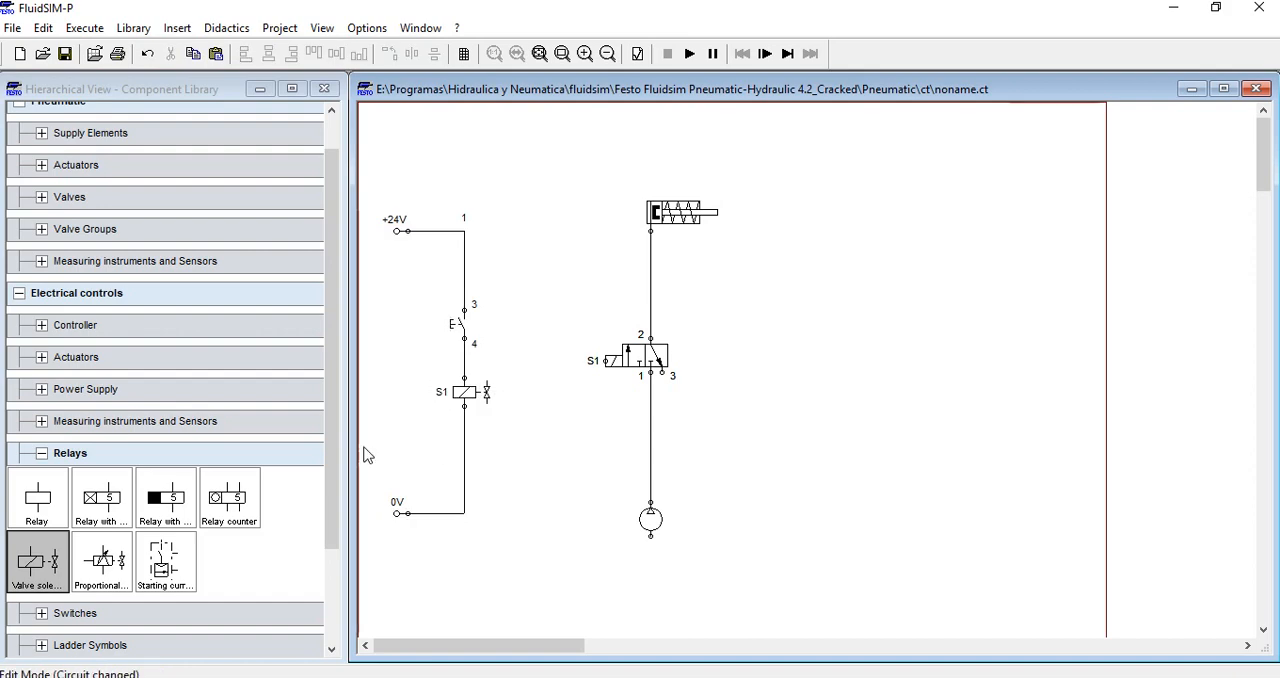
# Start the circuit simulation, accepting the open connections warnings
pyautogui.moveTo(328, 458); pyautogui.dragTo(334, 335)
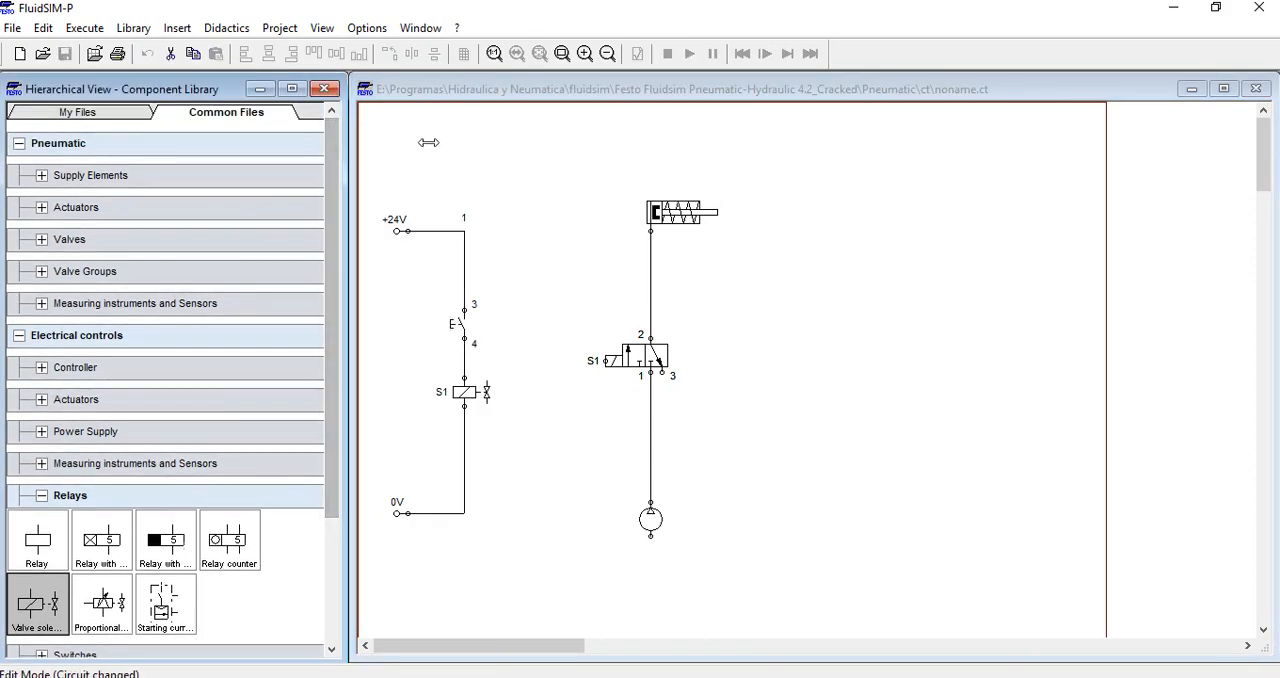
pyautogui.click(428, 142)
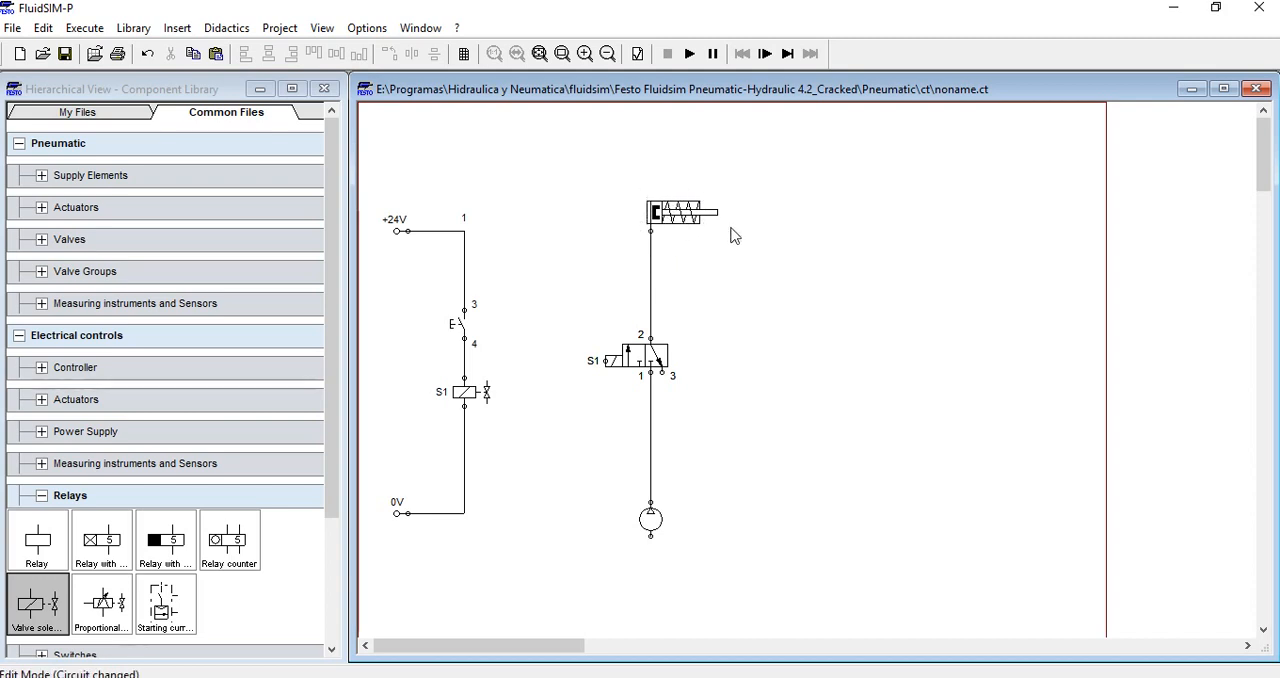
pyautogui.click(690, 60)
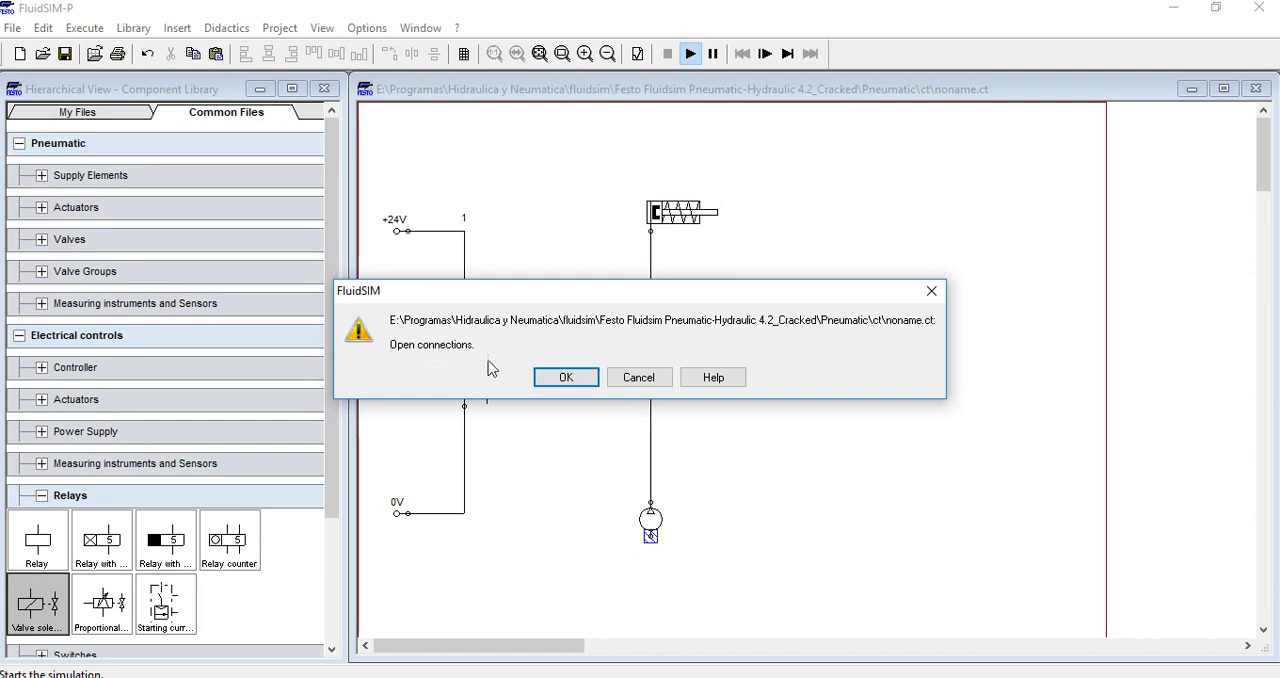
pyautogui.moveTo(583, 292); pyautogui.dragTo(714, 194)
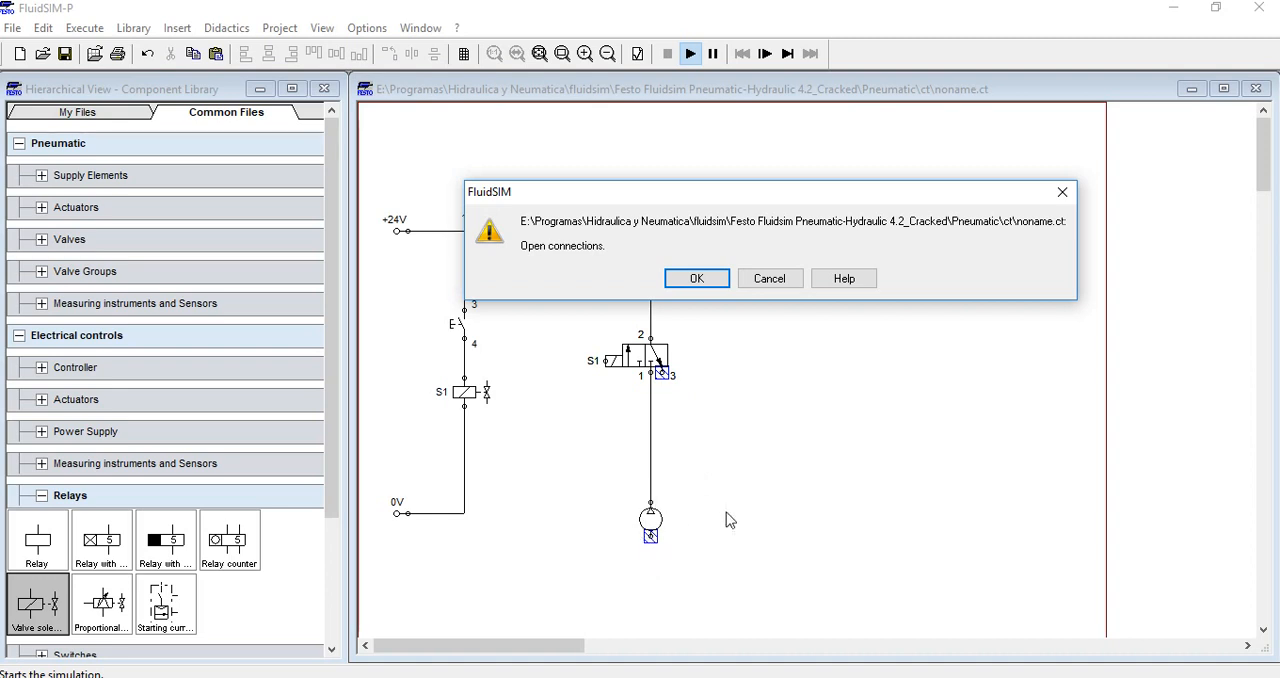
pyautogui.click(697, 279)
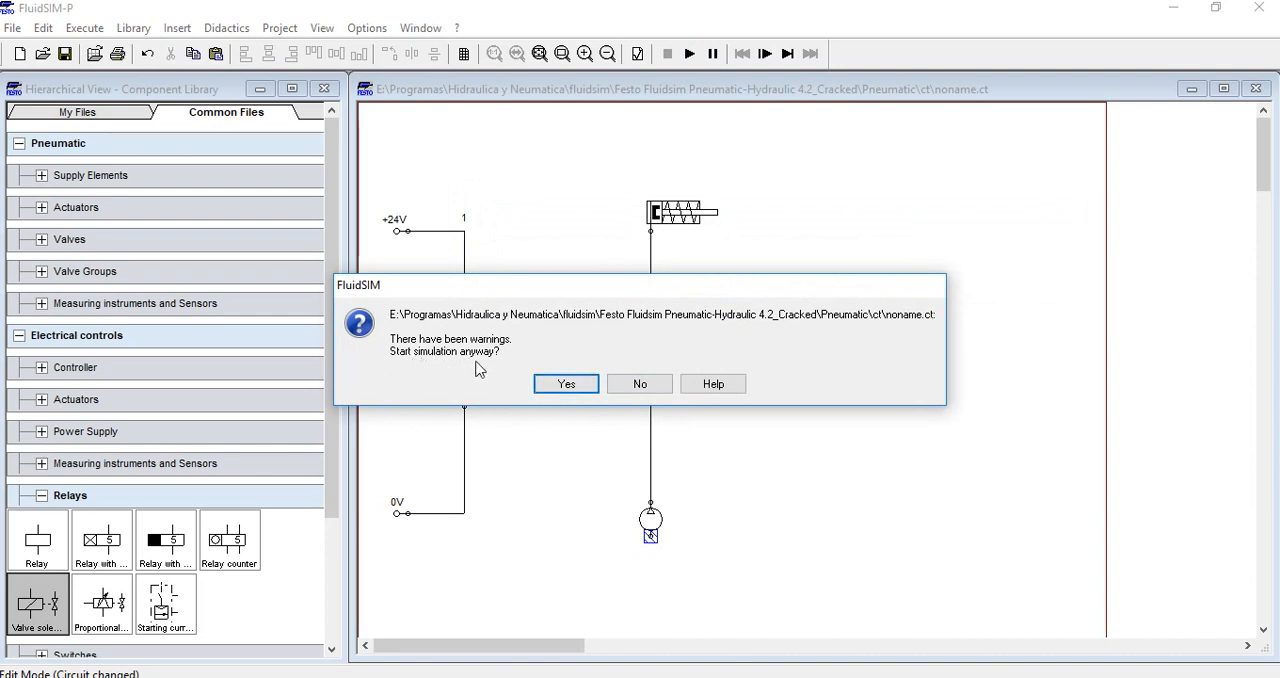
pyautogui.click(553, 390)
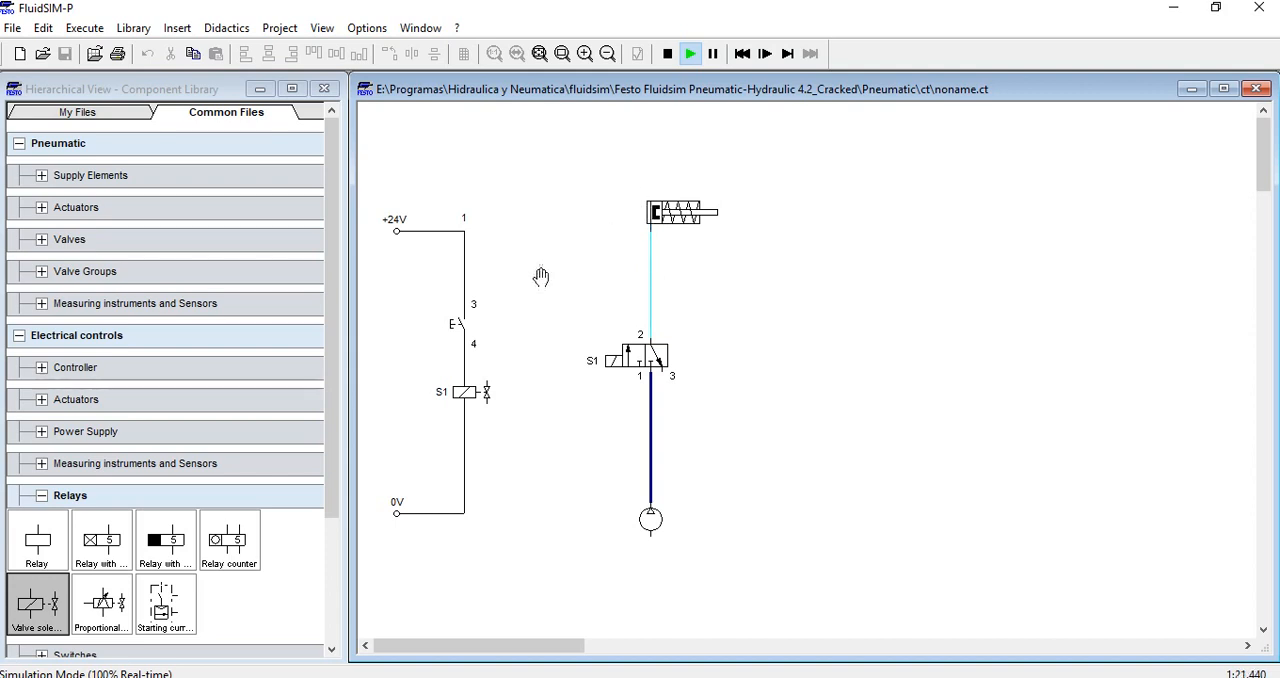
# Actuate and release the pushbutton to test the valve and cylinder response, and stop the simulation
pyautogui.click(458, 321)
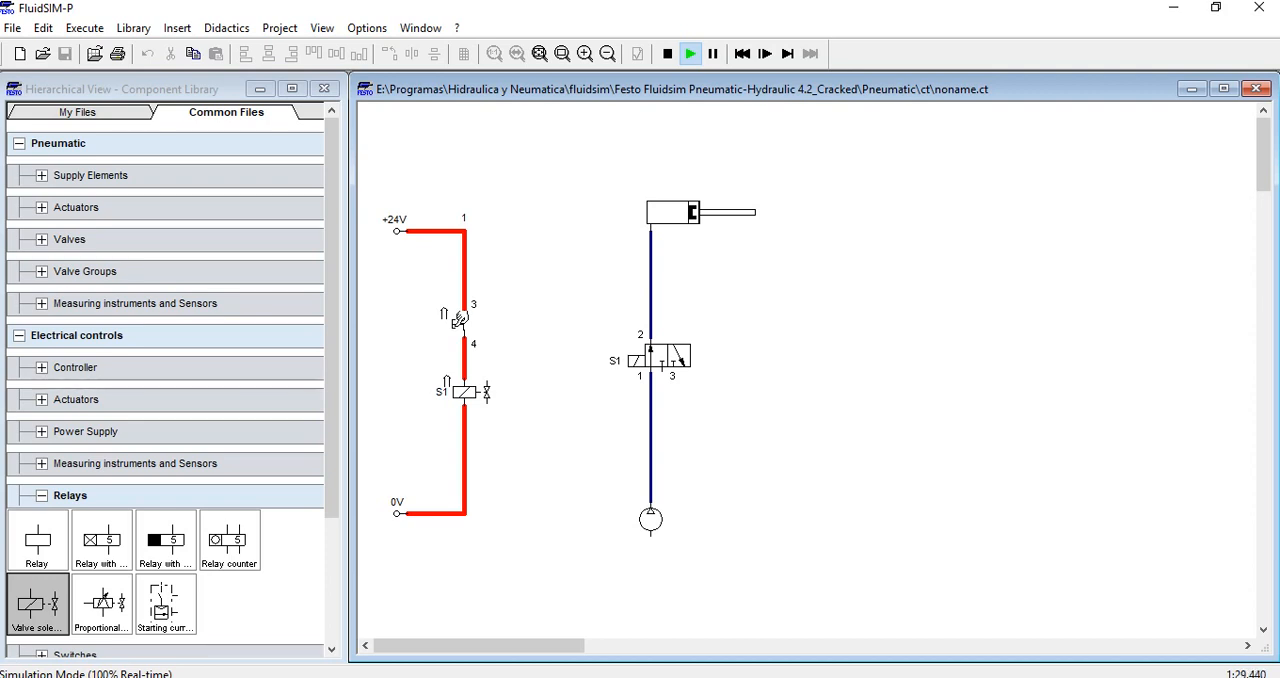
pyautogui.click(458, 321)
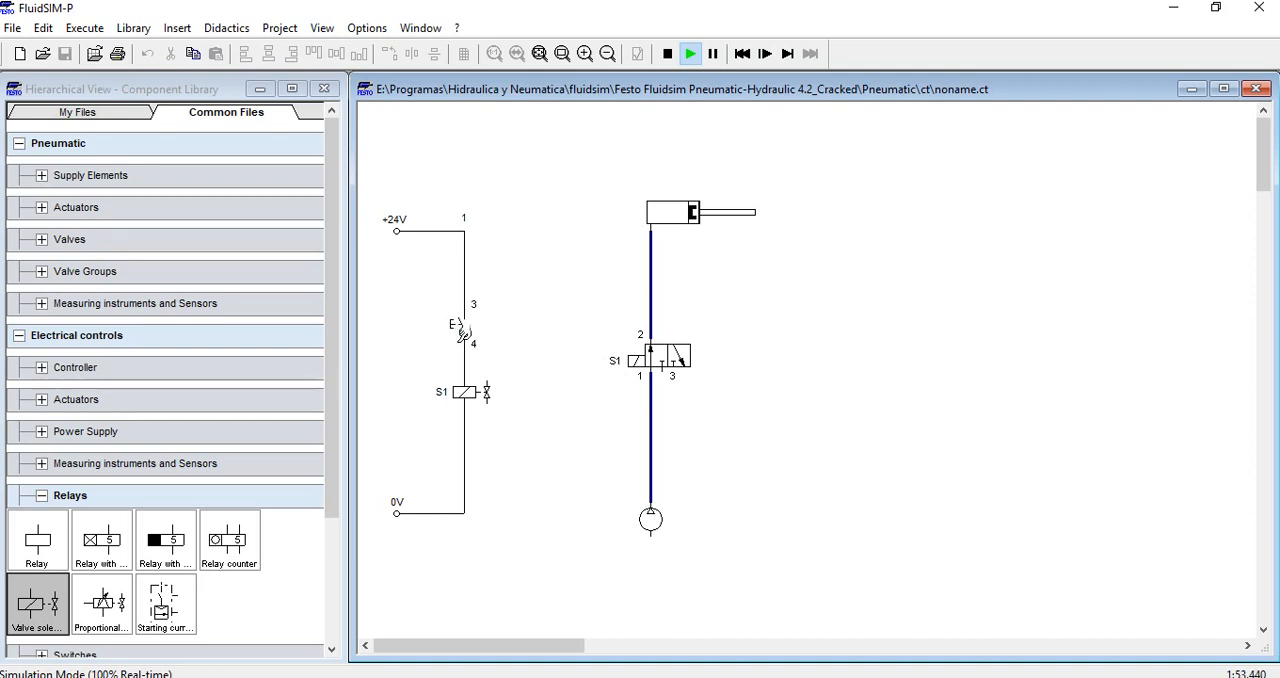
pyautogui.click(461, 322)
pyautogui.click(667, 54)
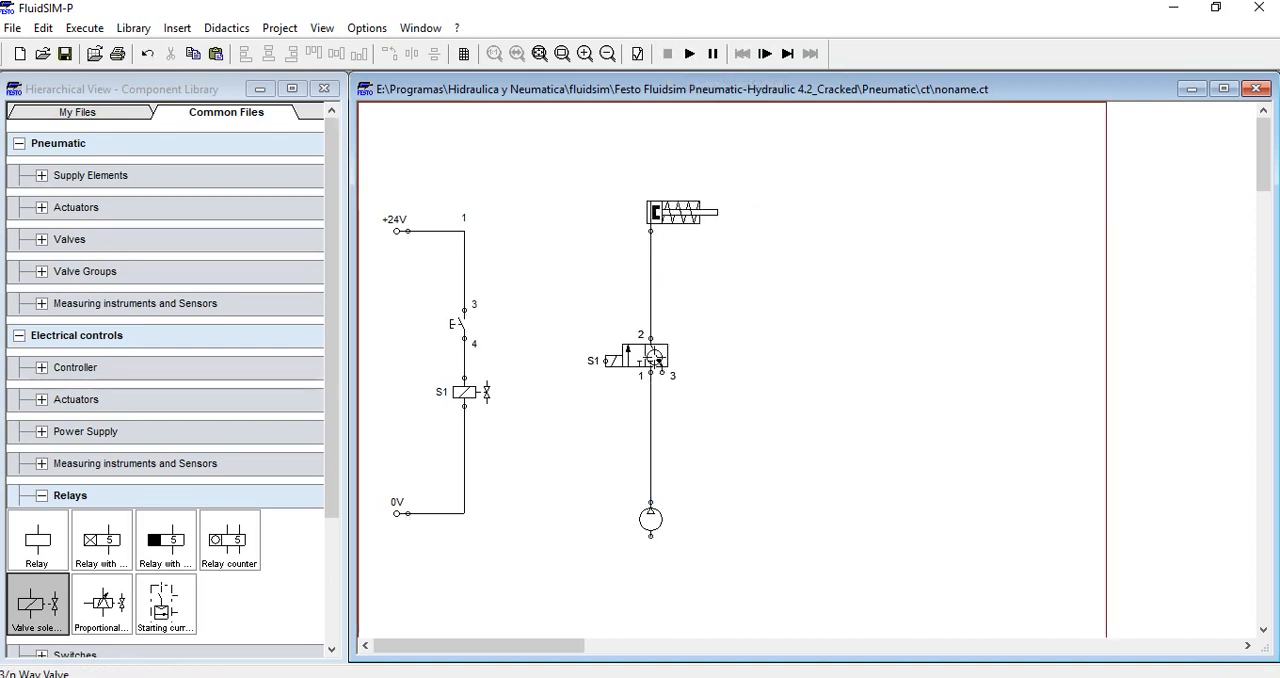
# Configure the 3/n way valve as spring-returned in its right actuation
pyautogui.click(655, 362)
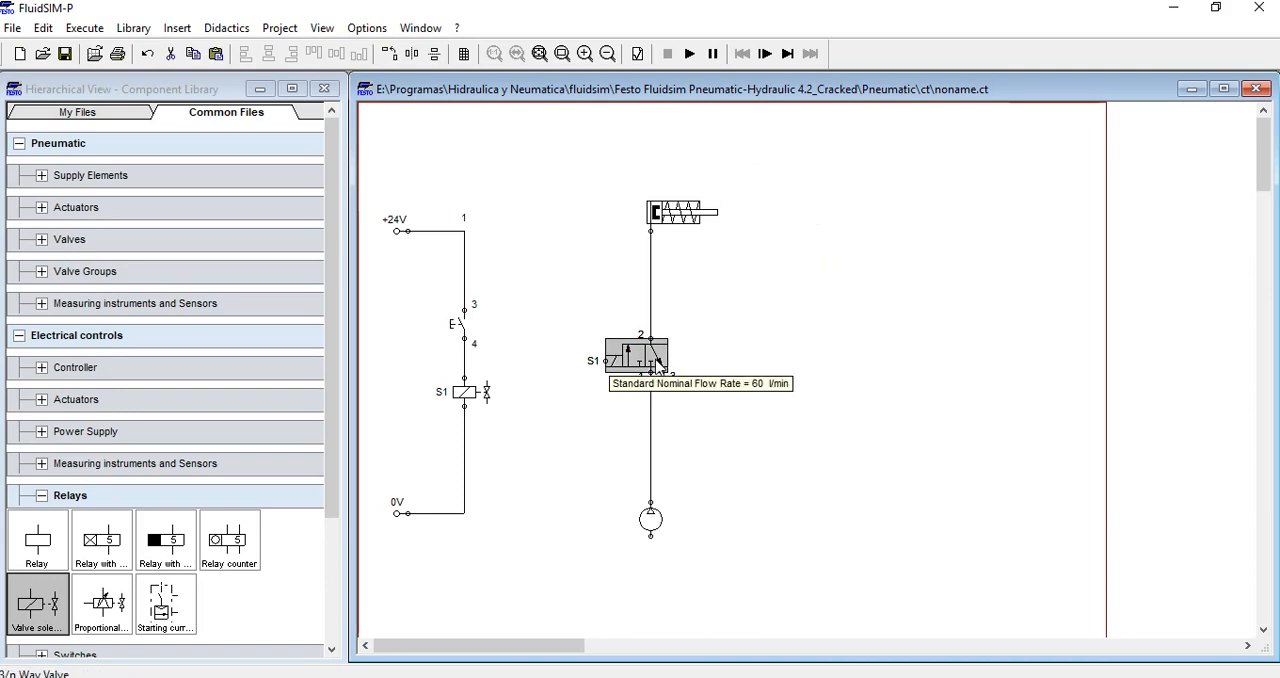
pyautogui.doubleClick(617, 362)
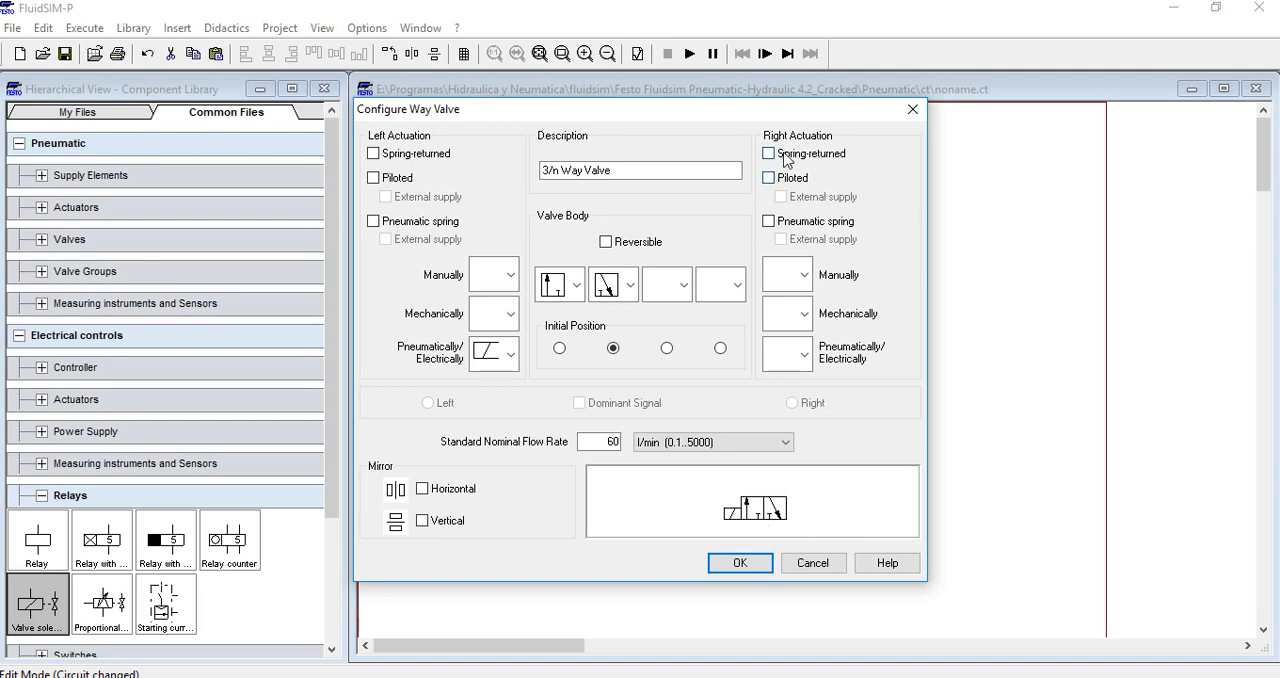
pyautogui.click(769, 154)
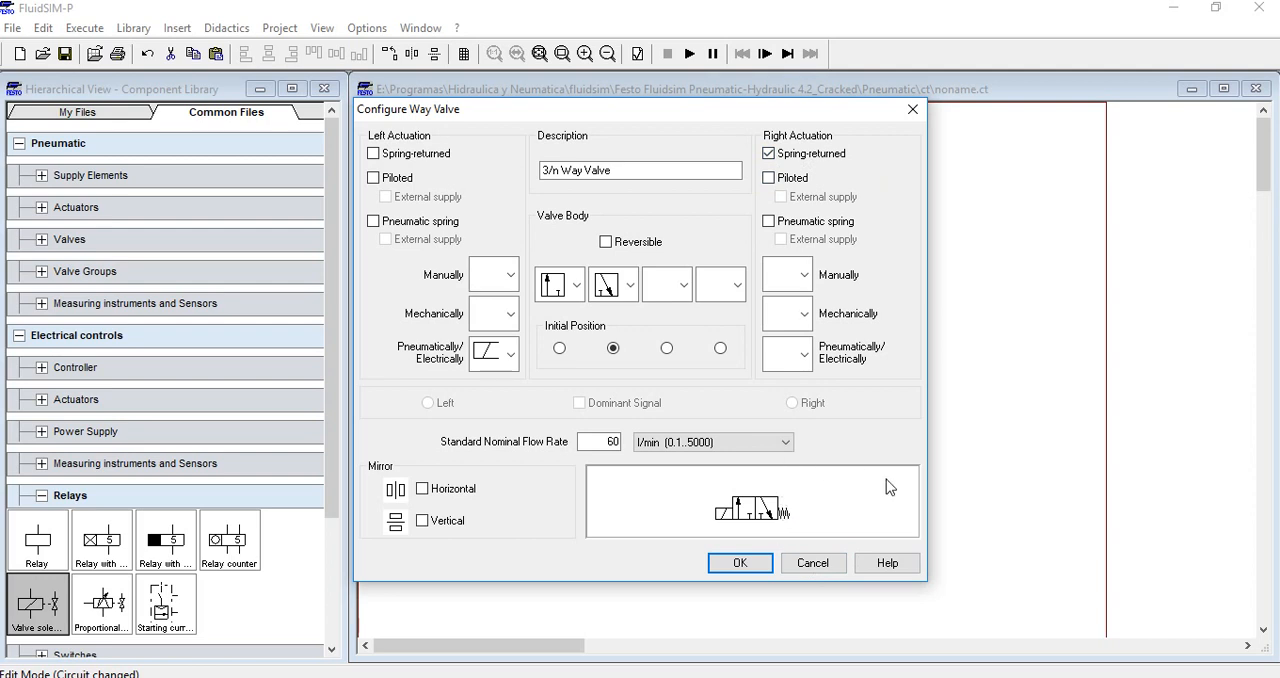
pyautogui.click(737, 561)
pyautogui.click(666, 430)
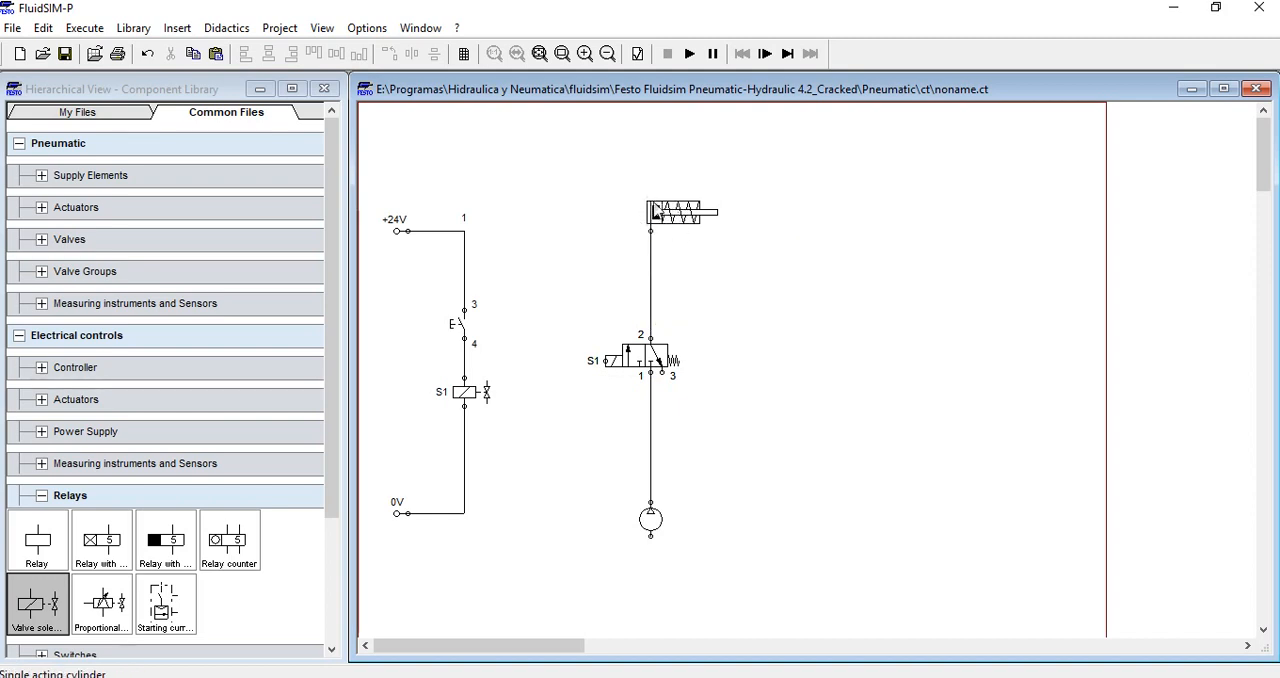
# Run the simulation despite the open connections and actuate the pushbutton to test the spring-returned valve
pyautogui.moveTo(651, 232); pyautogui.dragTo(651, 338)
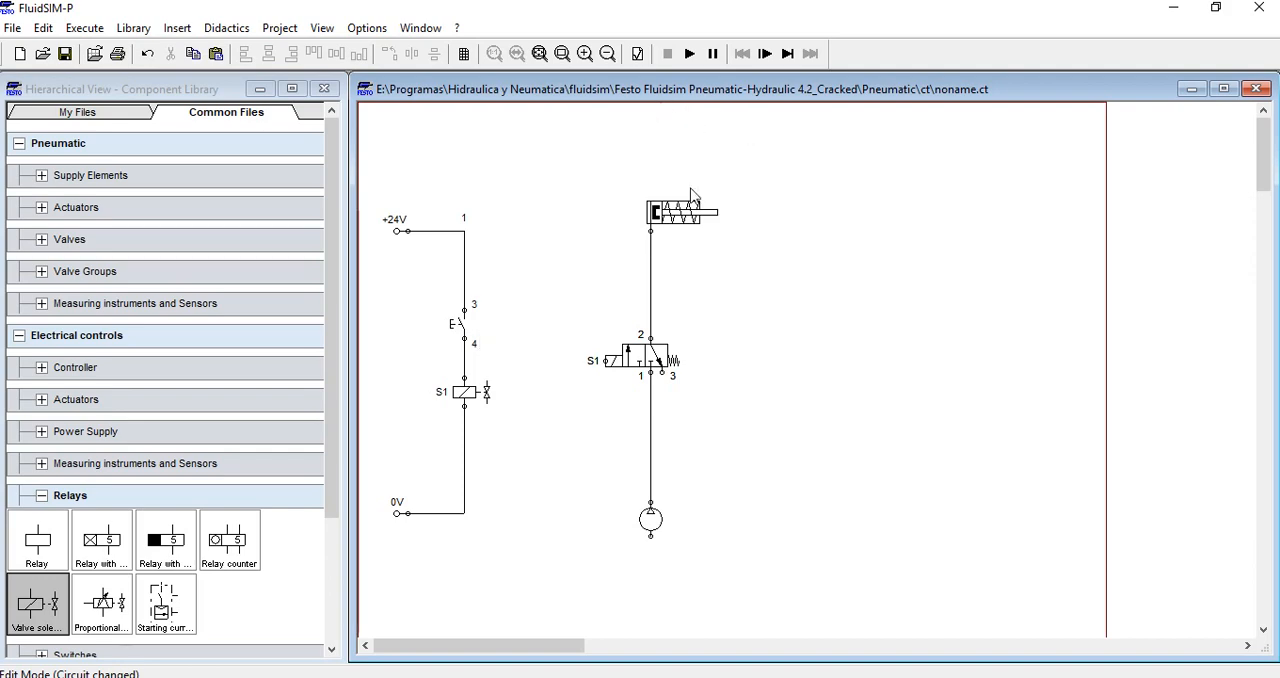
pyautogui.click(689, 57)
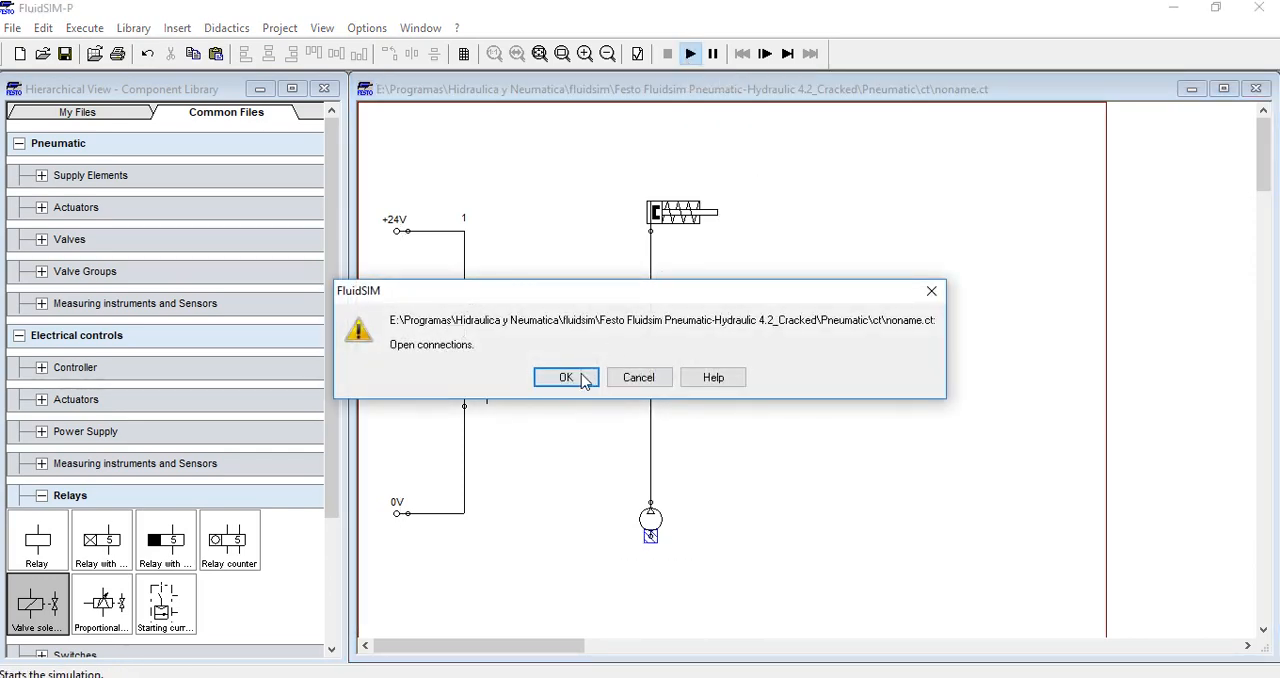
pyautogui.click(583, 377)
pyautogui.click(580, 380)
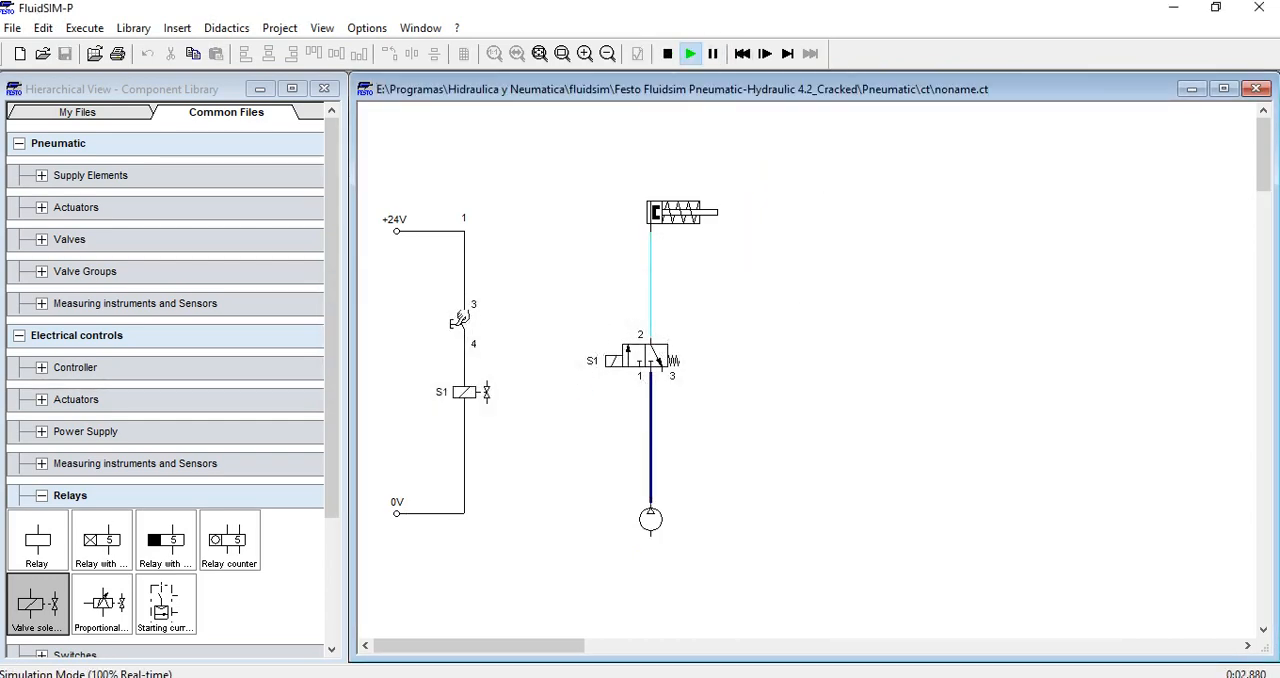
pyautogui.click(461, 318)
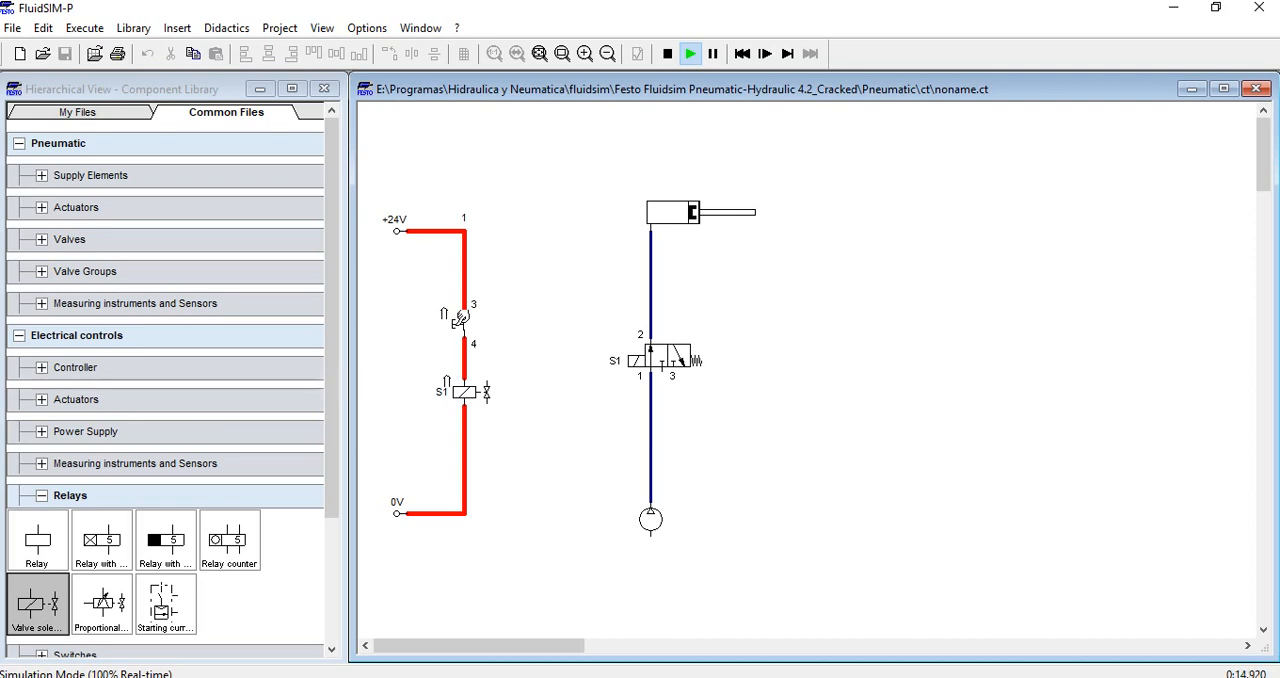
pyautogui.click(460, 318)
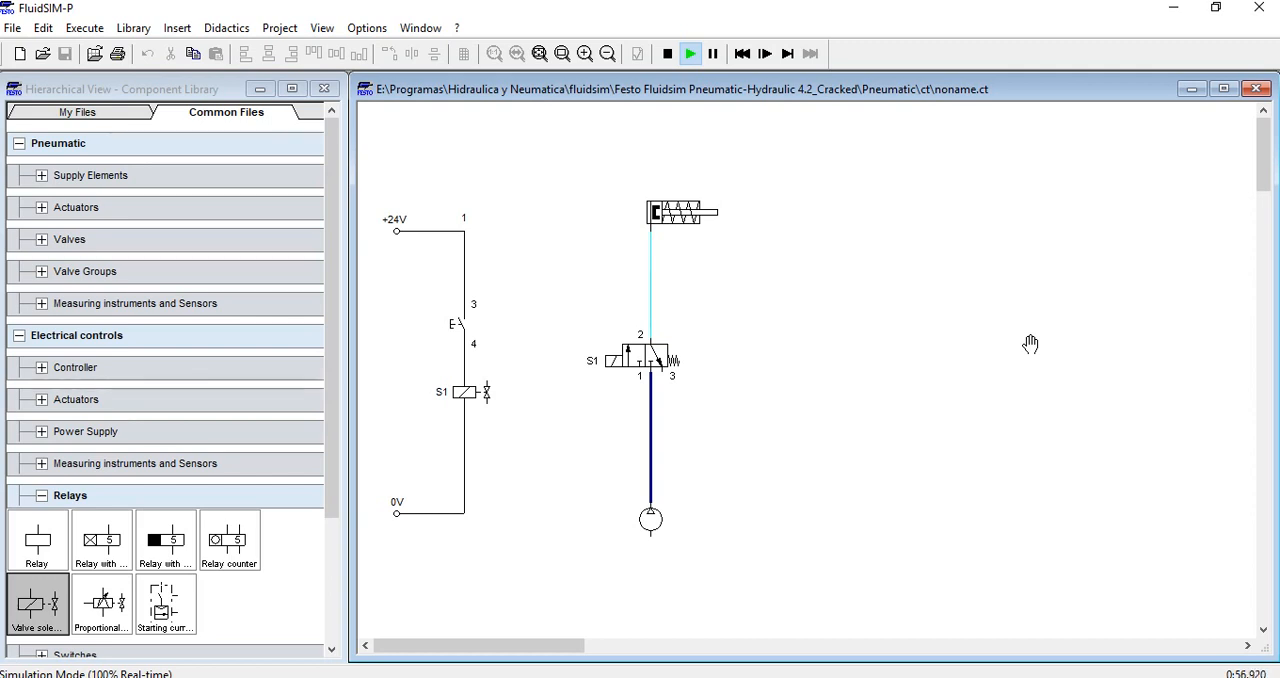
# Collapse the Electrical controls group in the component library and expand Miscellaneous to find the Text component
pyautogui.click(22, 340)
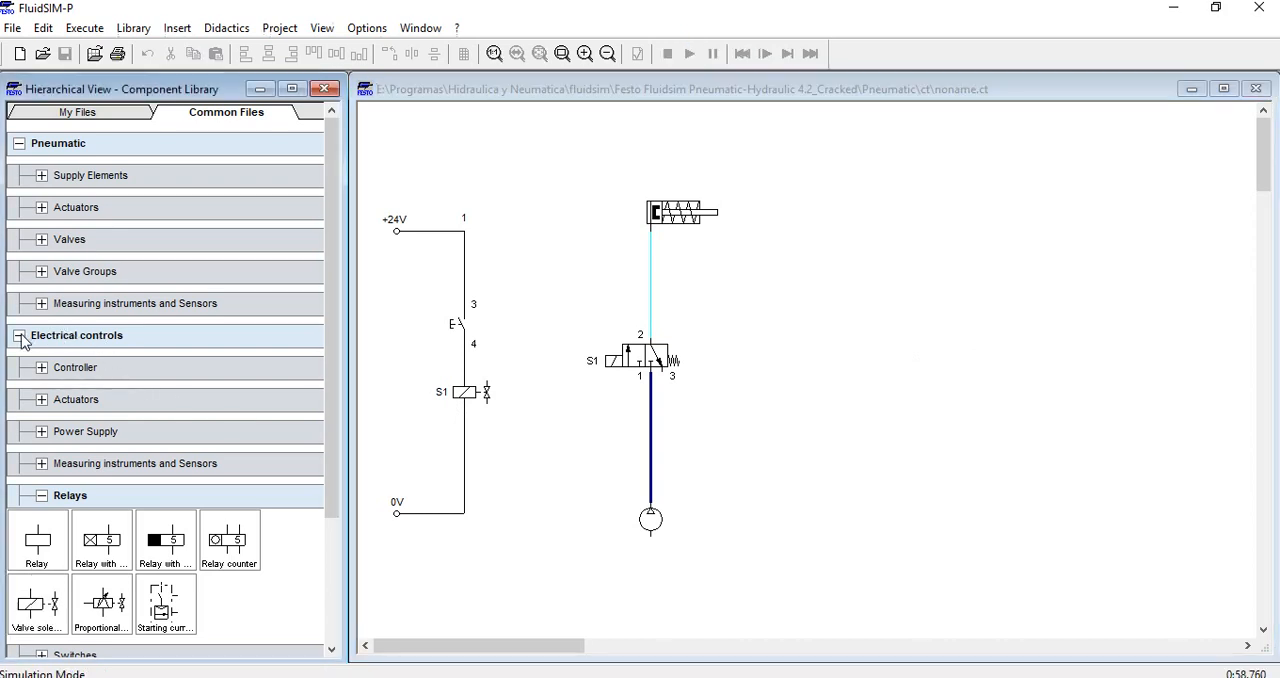
pyautogui.click(20, 338)
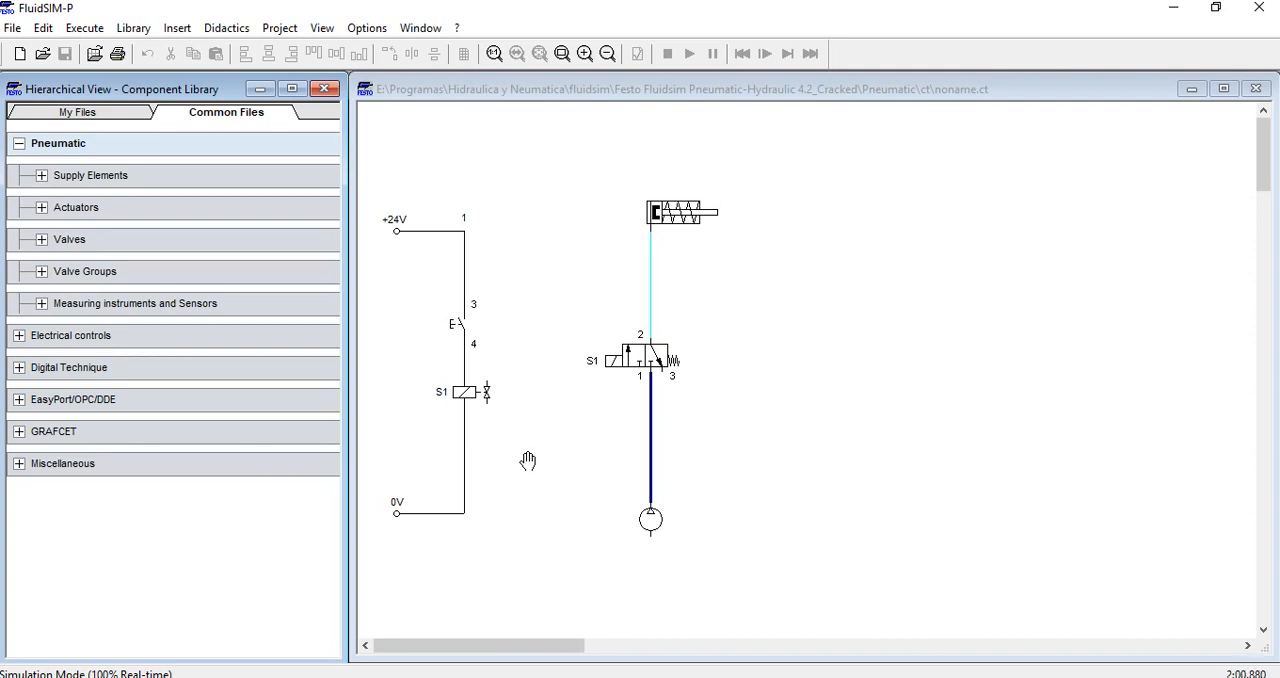
pyautogui.click(19, 463)
pyautogui.click(284, 512)
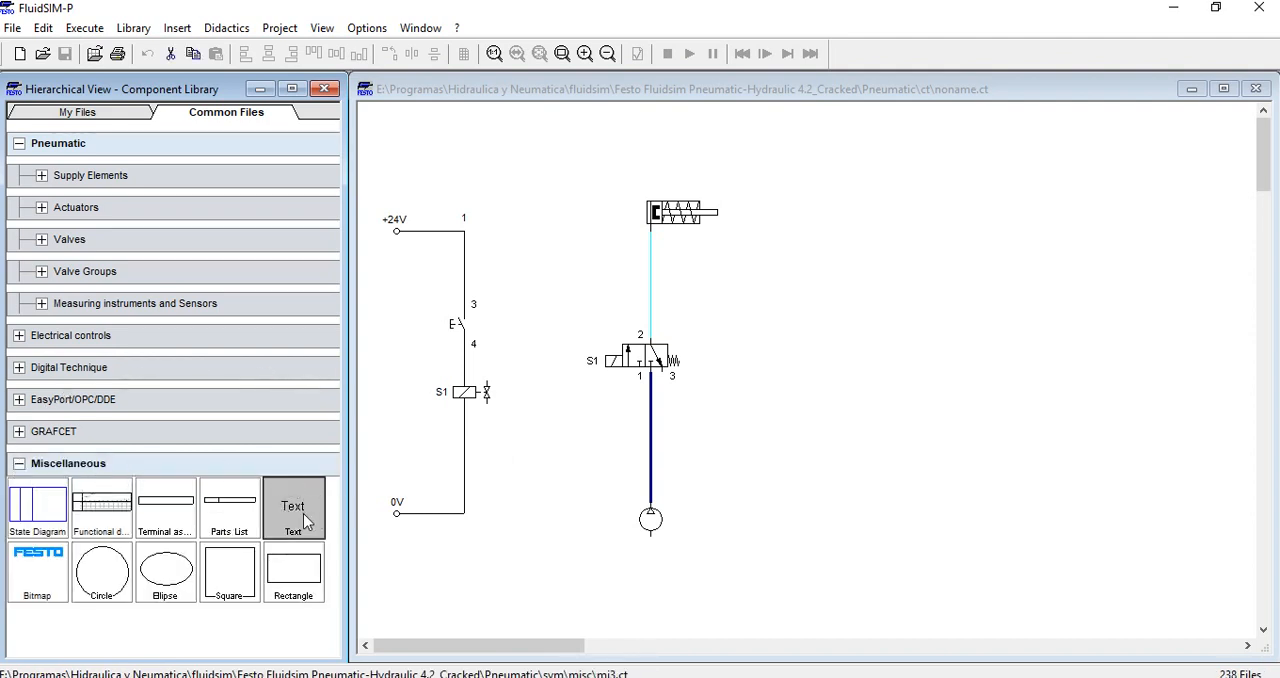
# Try to place a Text component above the circuits while the simulation is running
pyautogui.moveTo(303, 514); pyautogui.dragTo(483, 140)
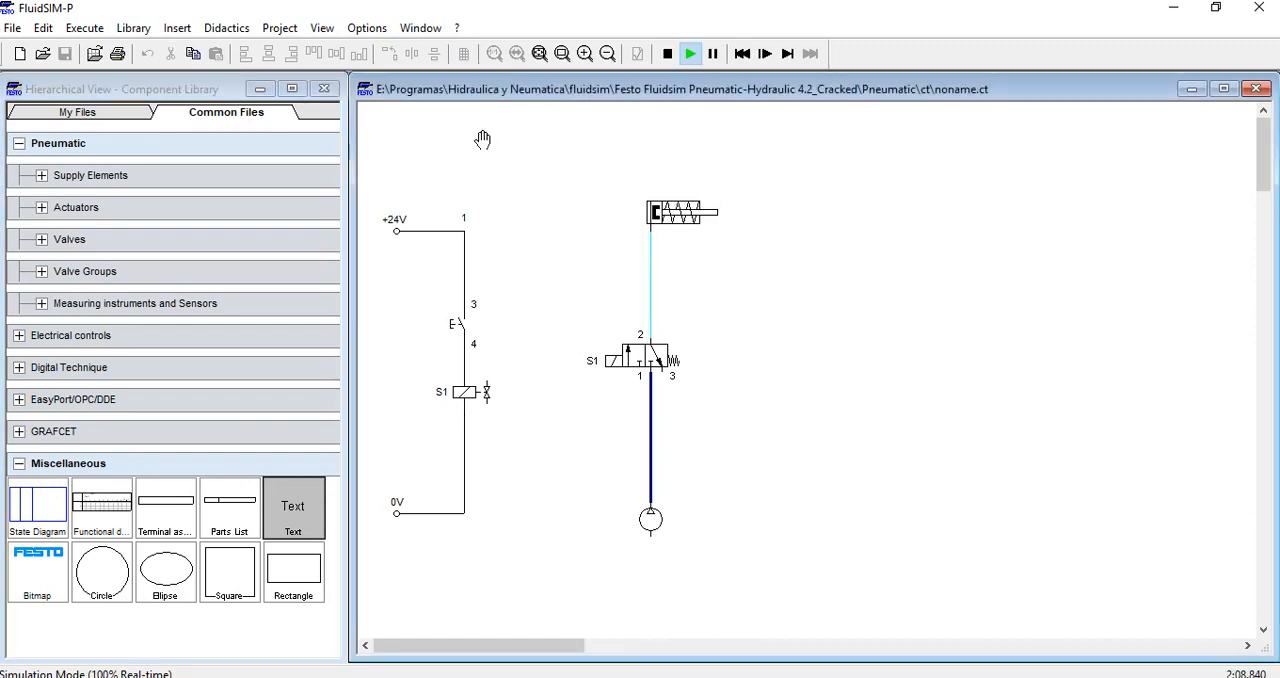
pyautogui.doubleClick(295, 511)
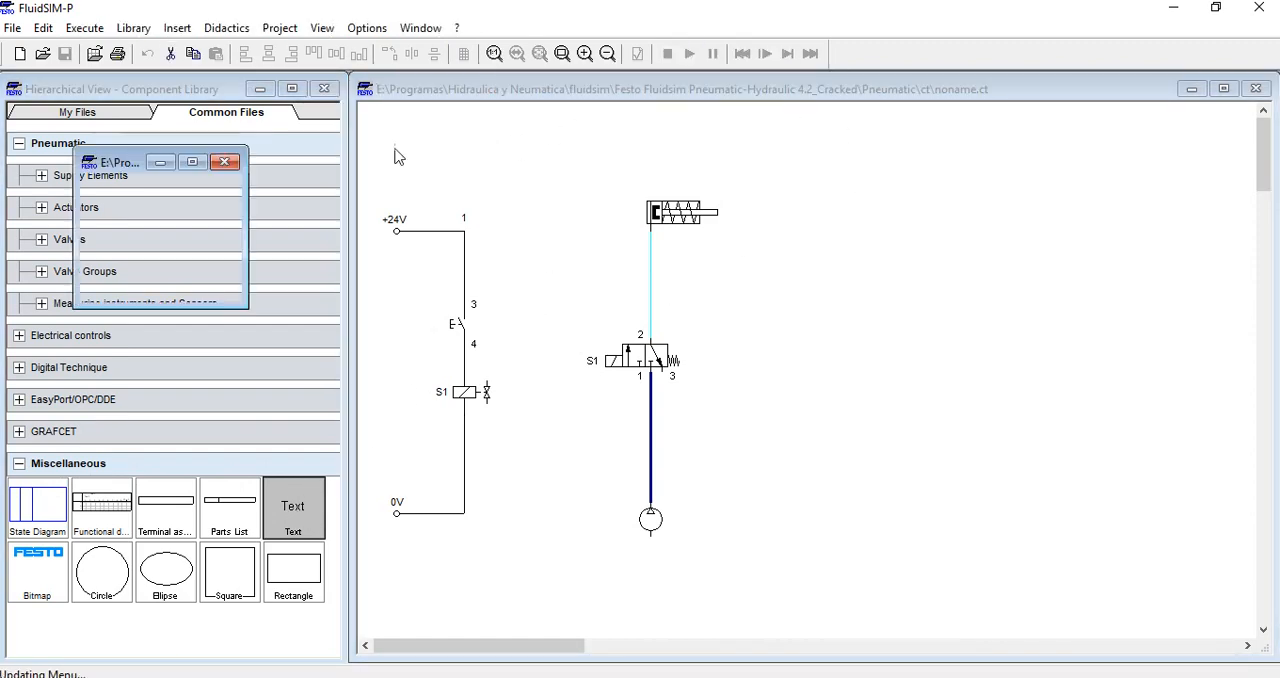
pyautogui.click(557, 141)
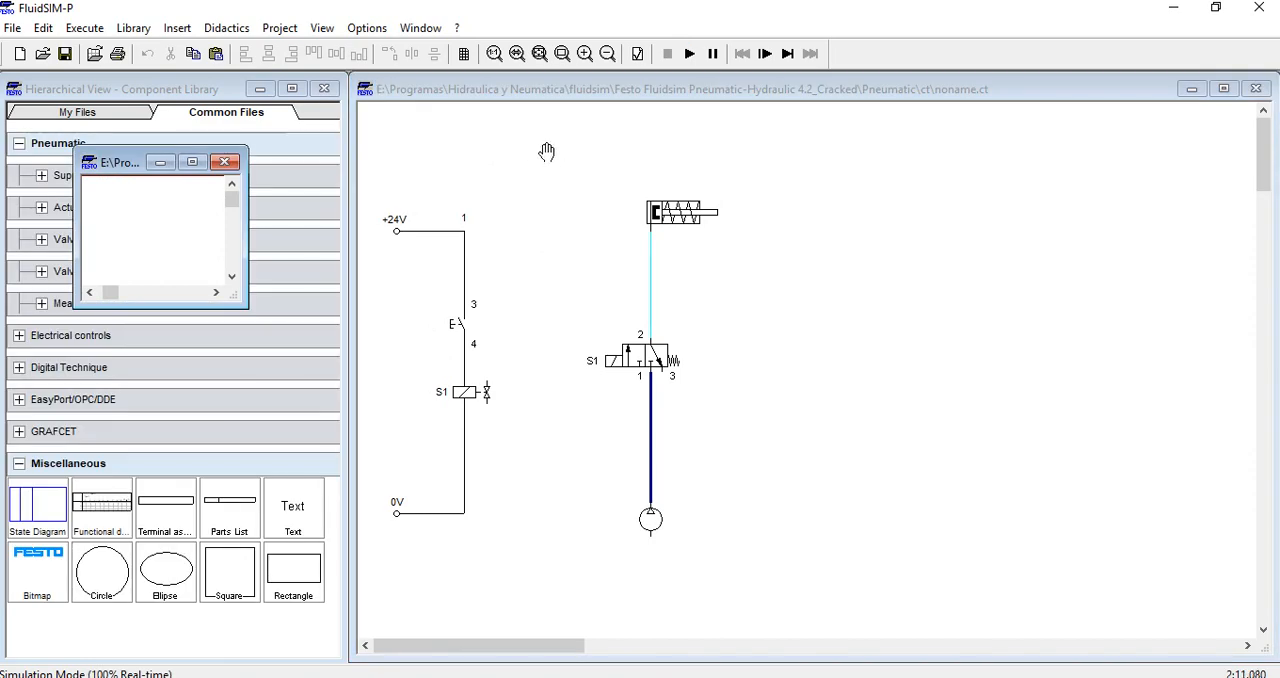
pyautogui.click(228, 162)
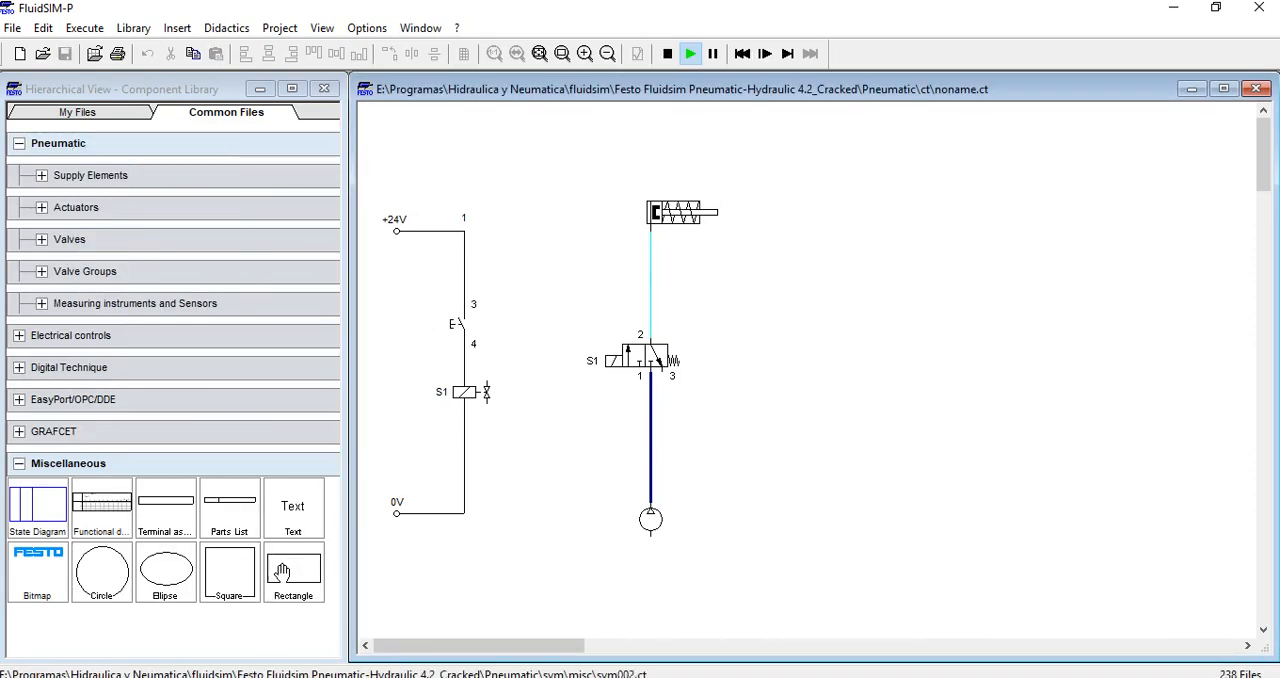
pyautogui.click(297, 508)
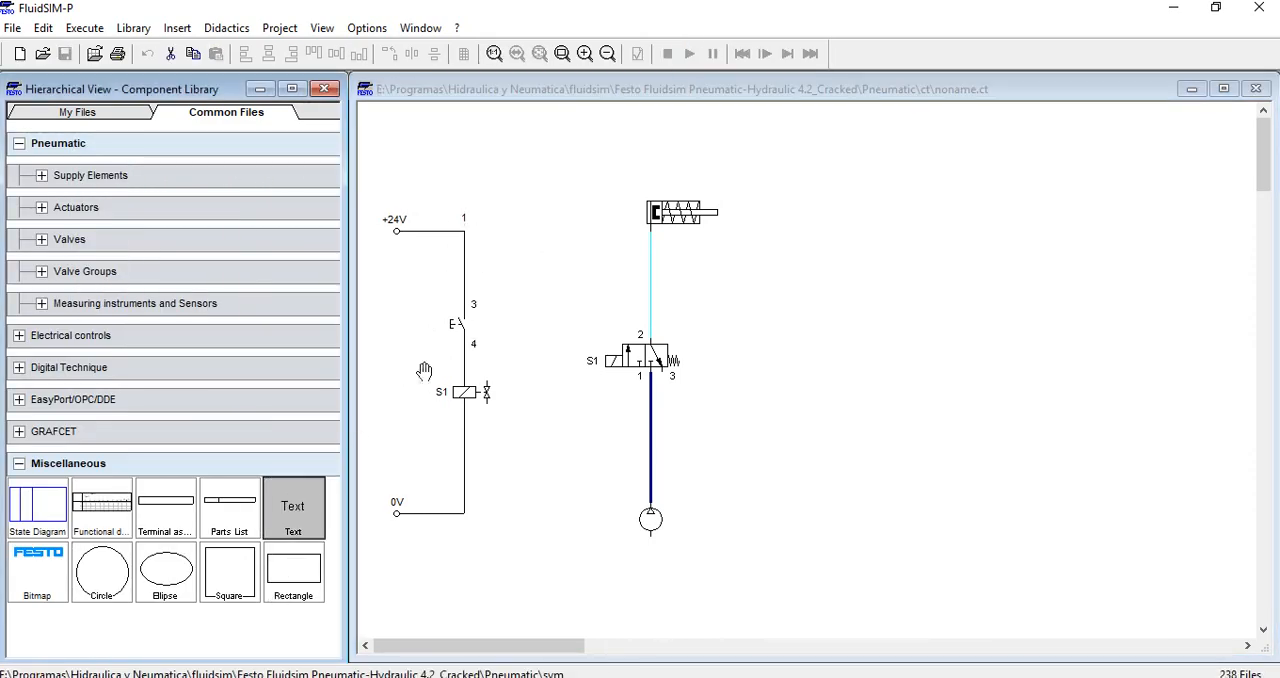
pyautogui.click(450, 143)
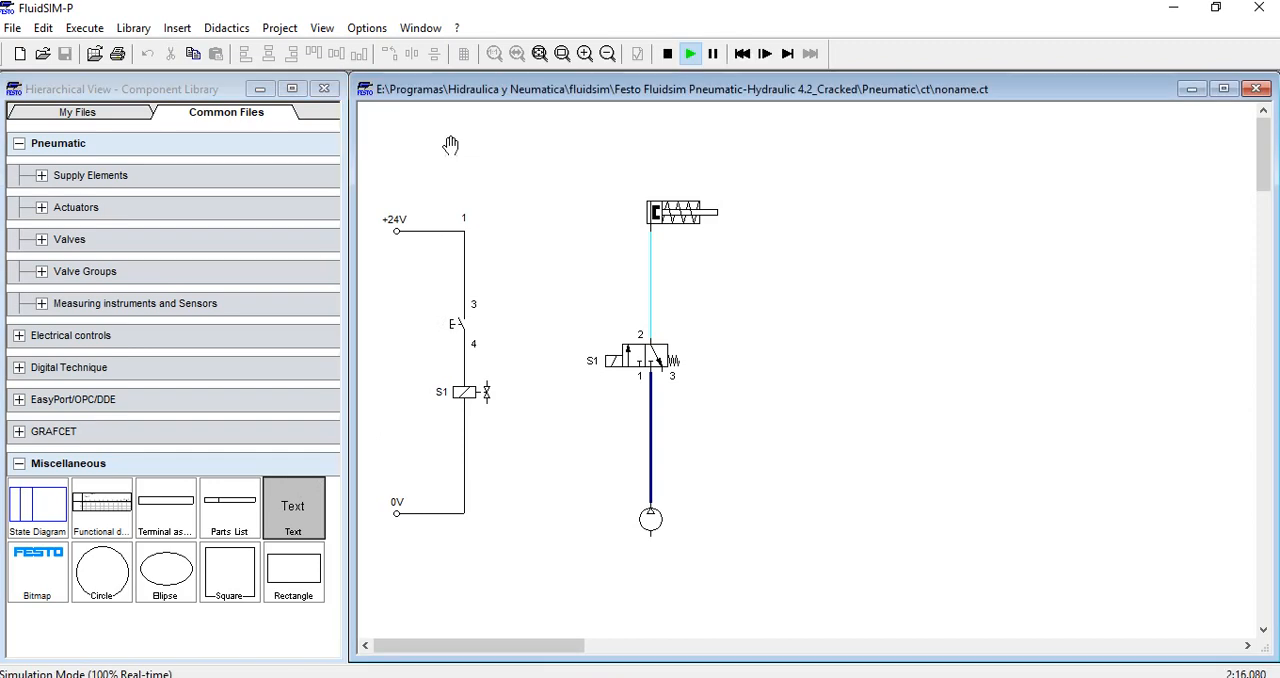
# Stop the simulation and place a Text component above the electrical circuit
pyautogui.click(667, 55)
pyautogui.moveTo(293, 508); pyautogui.dragTo(404, 130)
# Set the wording of the text component to CIRCUITO BASICO DE ELECTRONEUMATICA
pyautogui.doubleClick(400, 128)
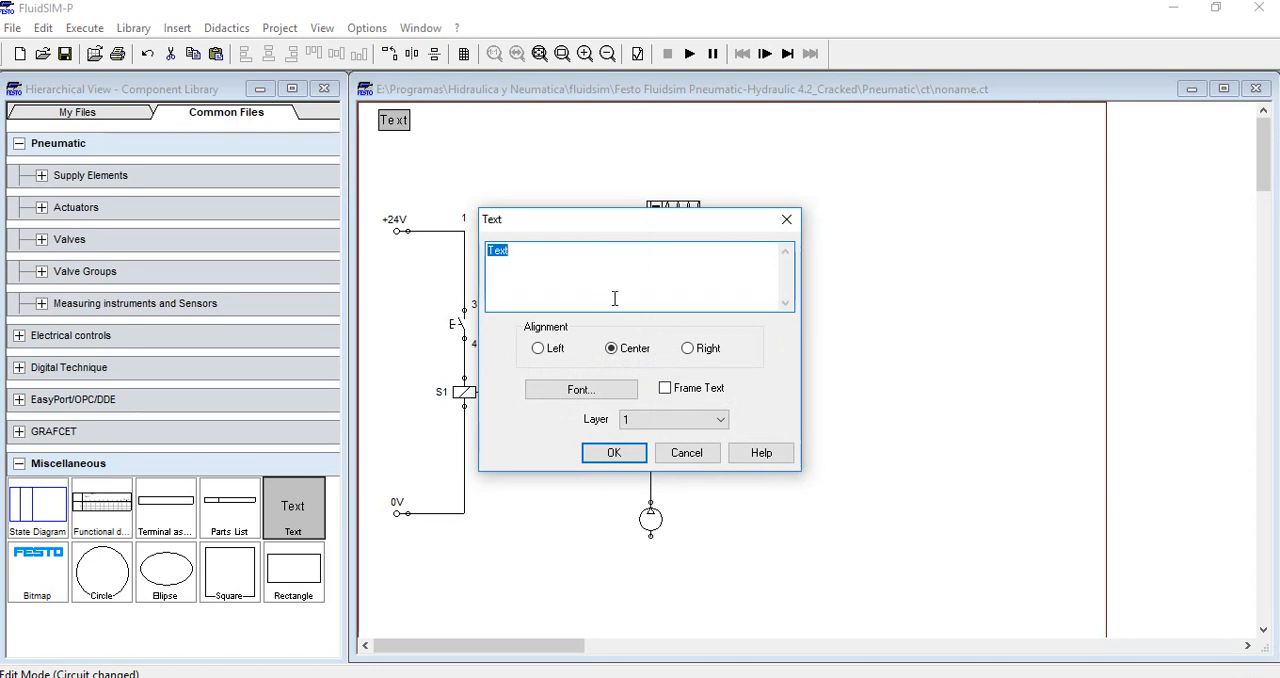
pyautogui.write('circ')
pyautogui.press('BackSpace')
pyautogui.press('BackSpace')
pyautogui.press('BackSpace')
pyautogui.press('BackSpace')
pyautogui.write('CIRC')
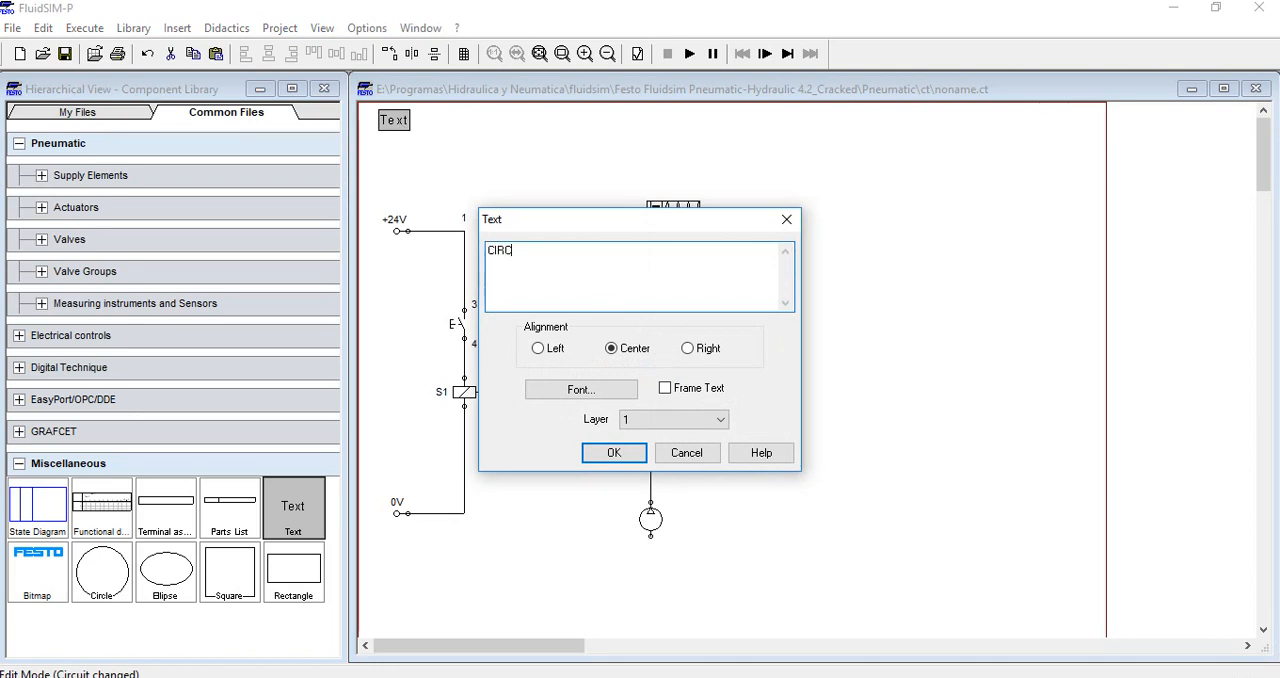
pyautogui.write('UITO BASICO DE ')
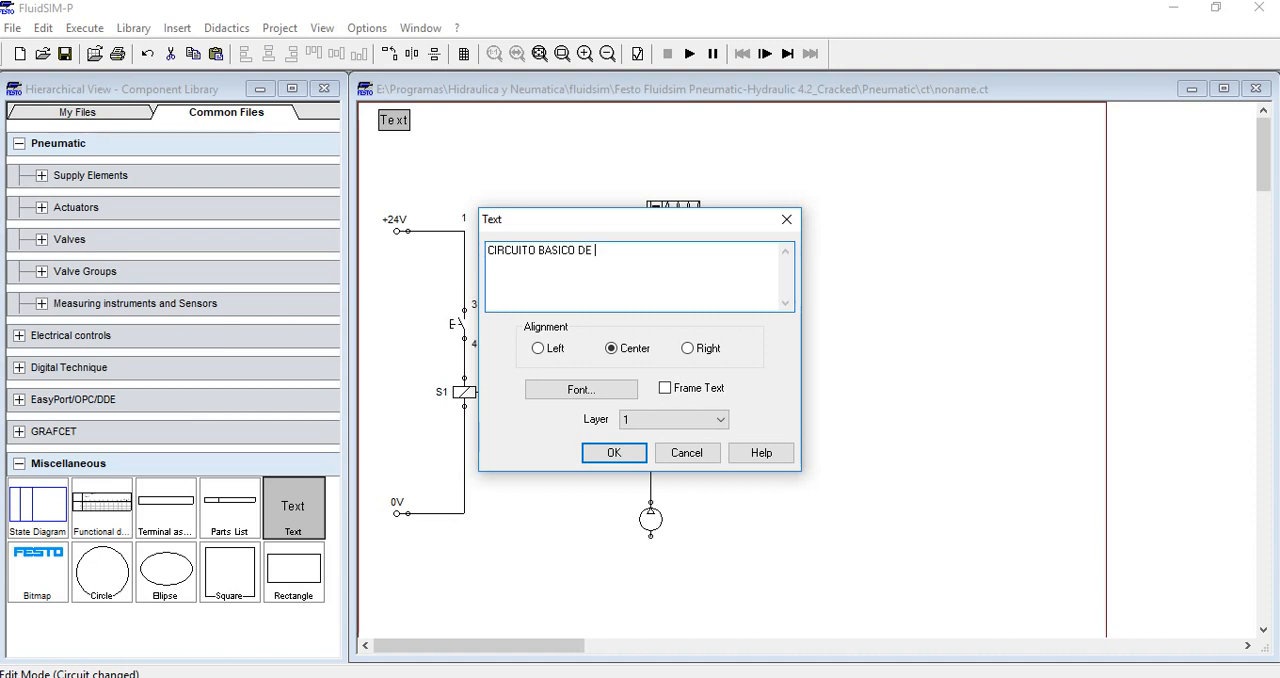
pyautogui.write('ELECTRONEM')
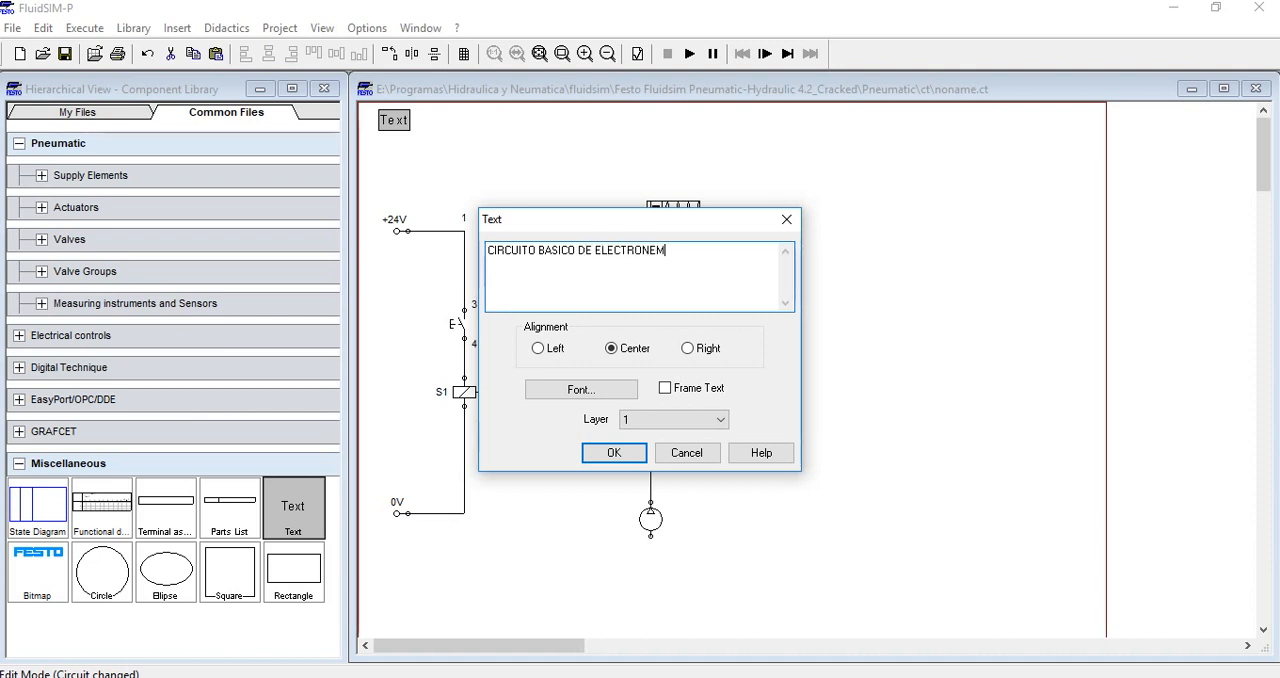
pyautogui.press('BackSpace')
pyautogui.write('UMATICA')
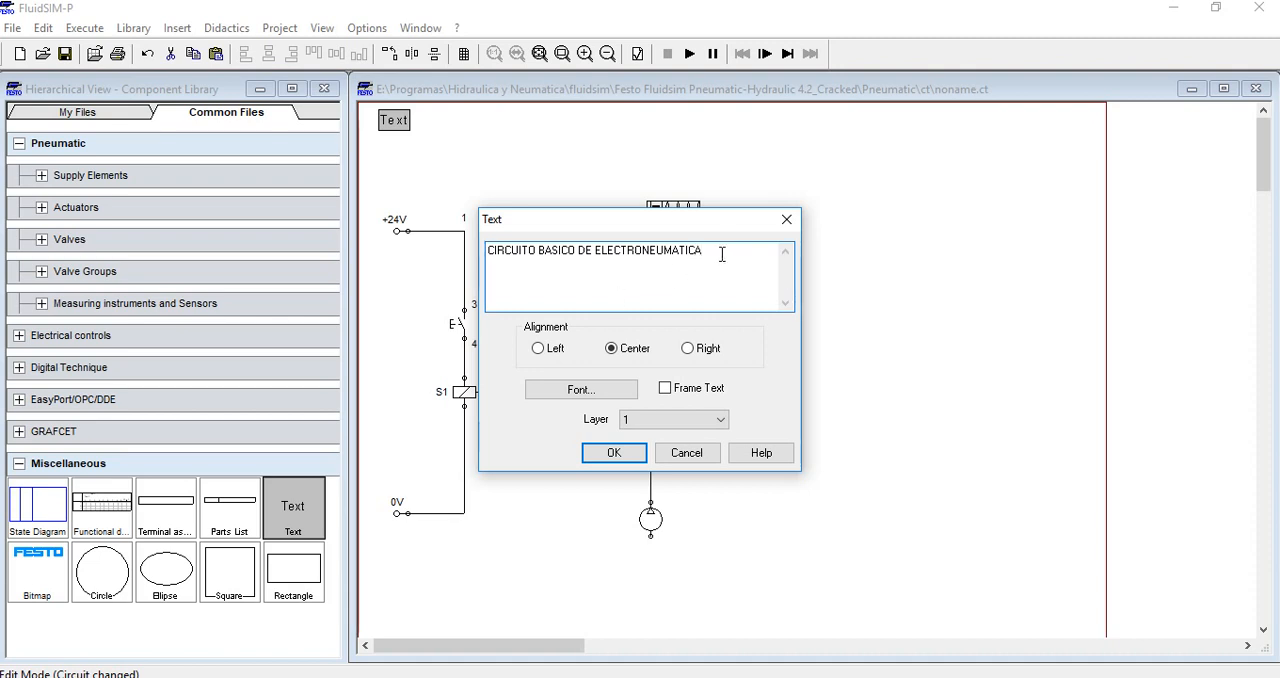
pyautogui.press('Return')
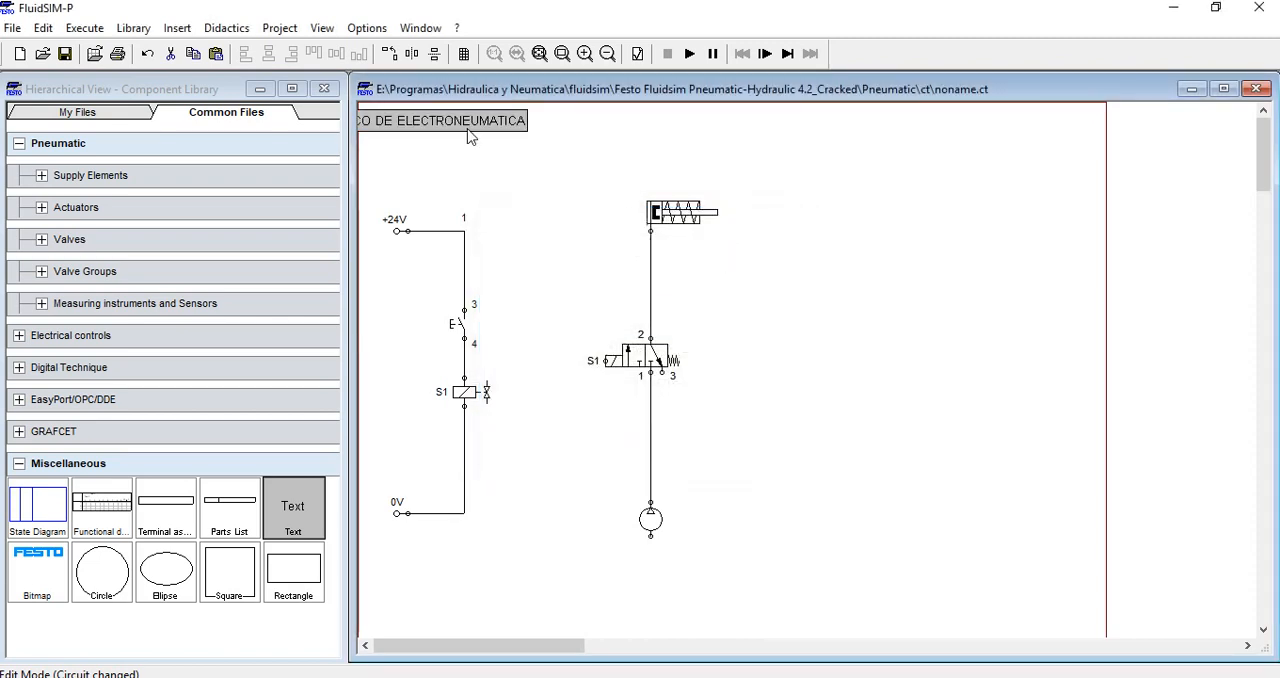
# Shift both circuits to the right and center the title text above them, fully inside the page
pyautogui.moveTo(437, 136); pyautogui.dragTo(557, 134)
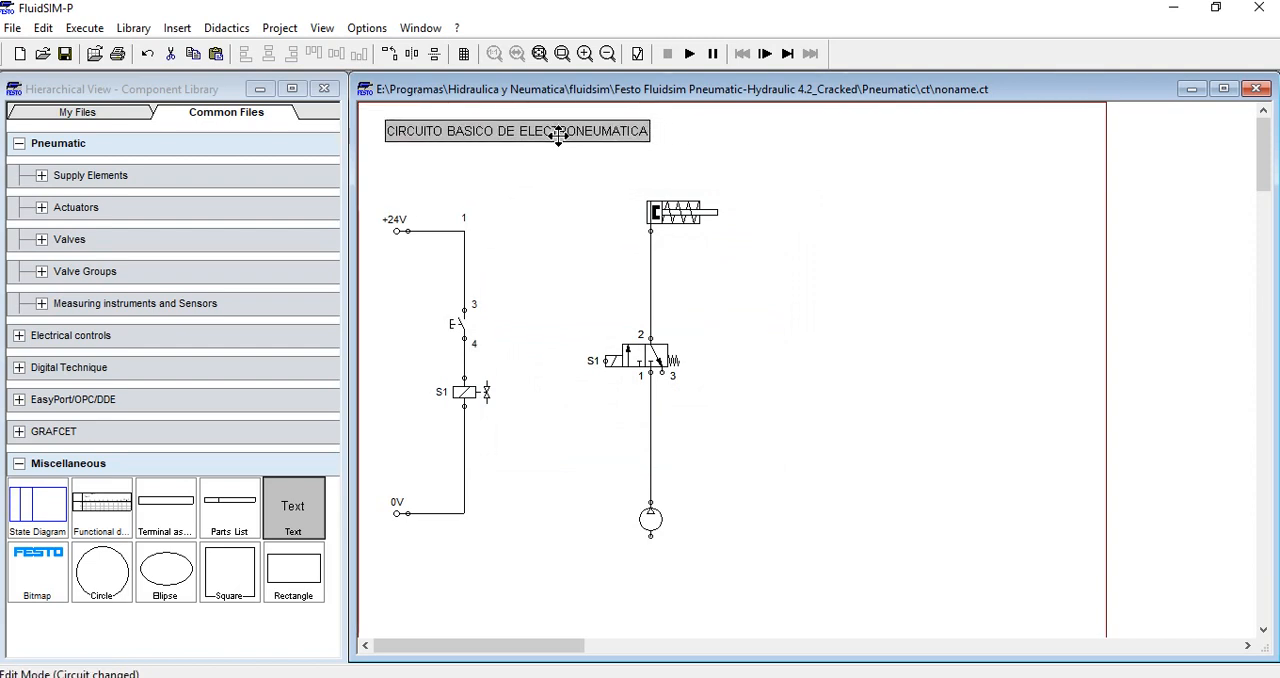
pyautogui.click(914, 170)
pyautogui.moveTo(606, 134); pyautogui.dragTo(622, 133)
pyautogui.click(906, 172)
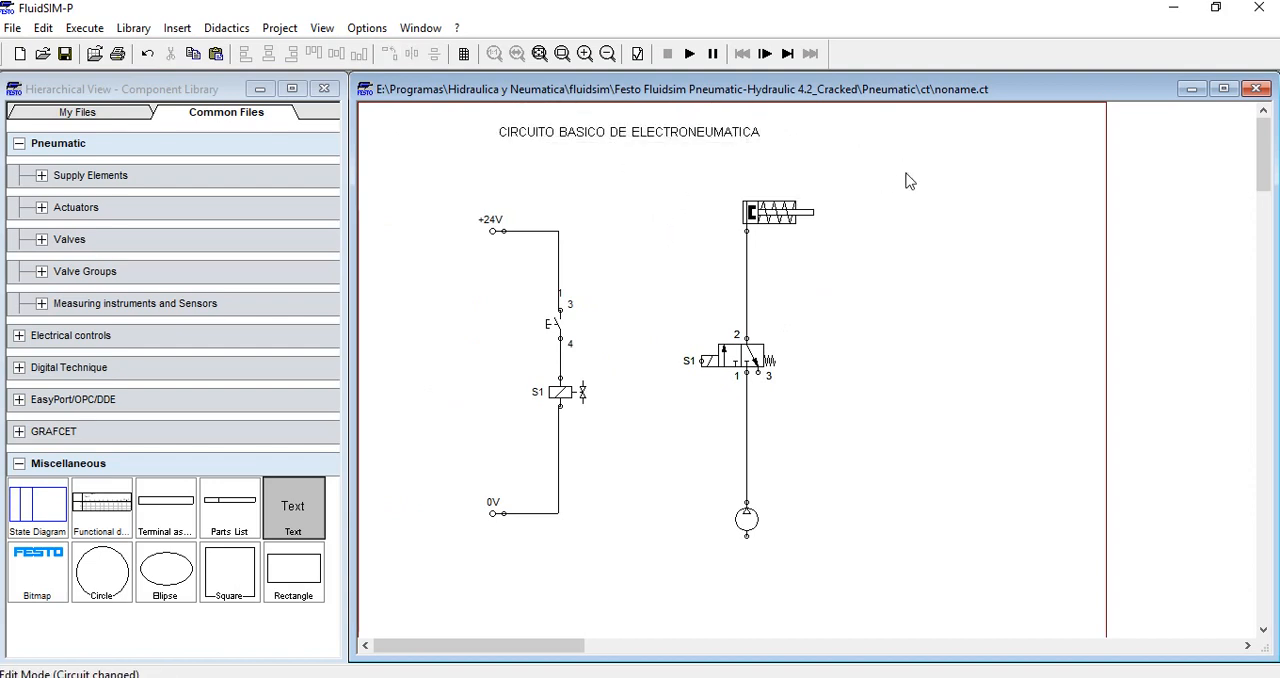